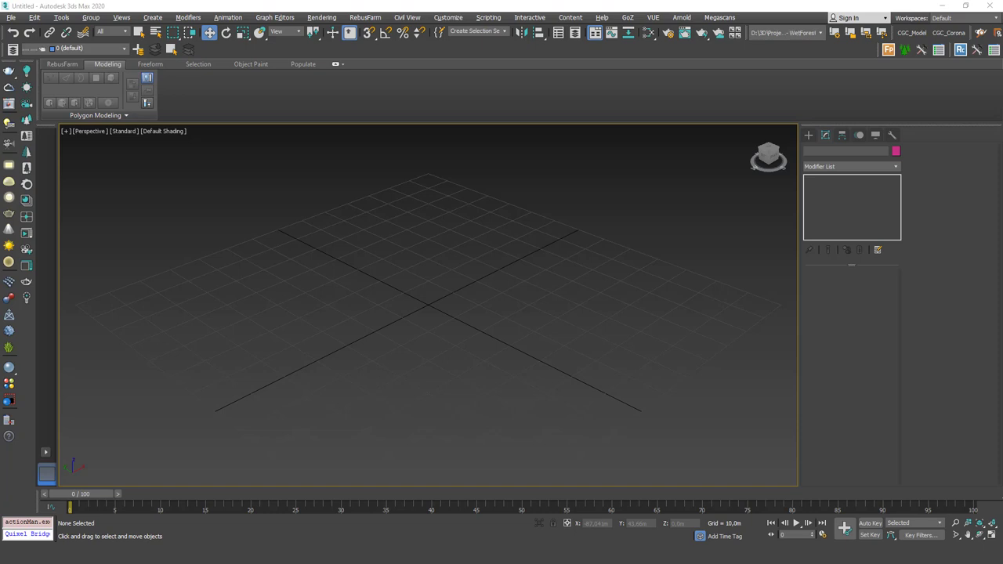
Create a box about 42.3 m long, 33.8 m wide and 43.5 m high in the perspective view and show its parameters
left_click(809, 134)
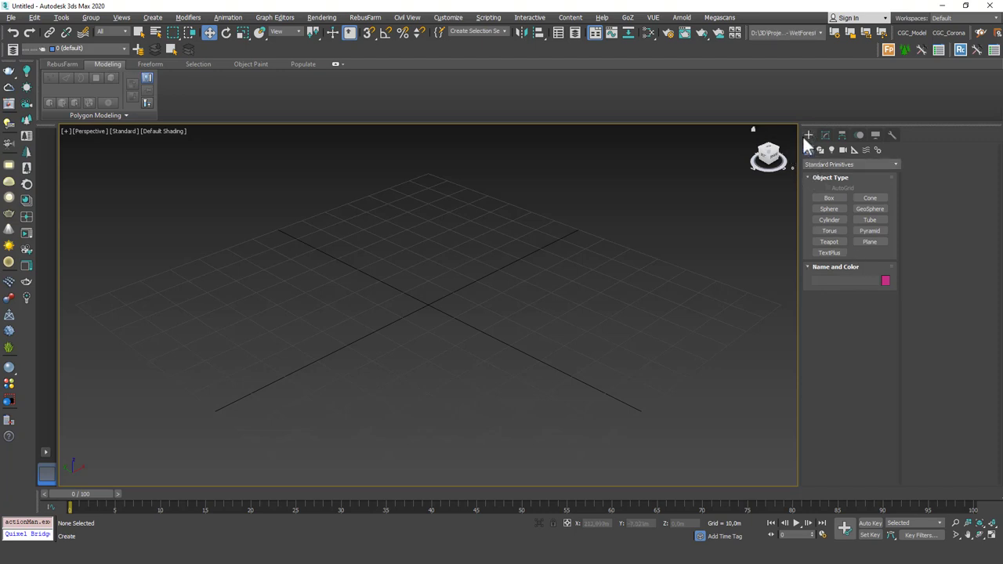
left_click(828, 198)
left_click_drag(415, 271, 439, 373)
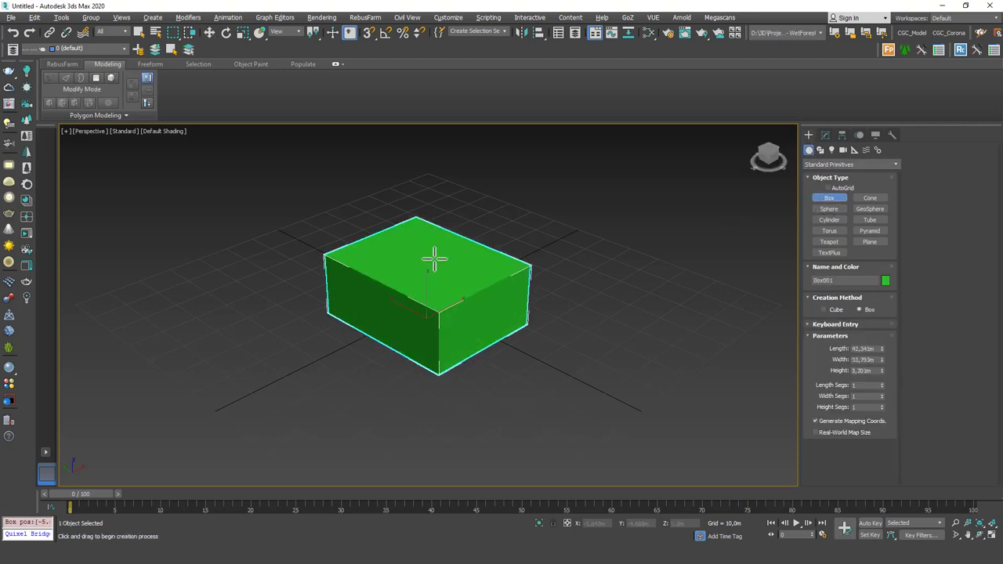
left_click(441, 233)
right_click(441, 233)
middle_click_drag(494, 257, 496, 301)
left_click(825, 135)
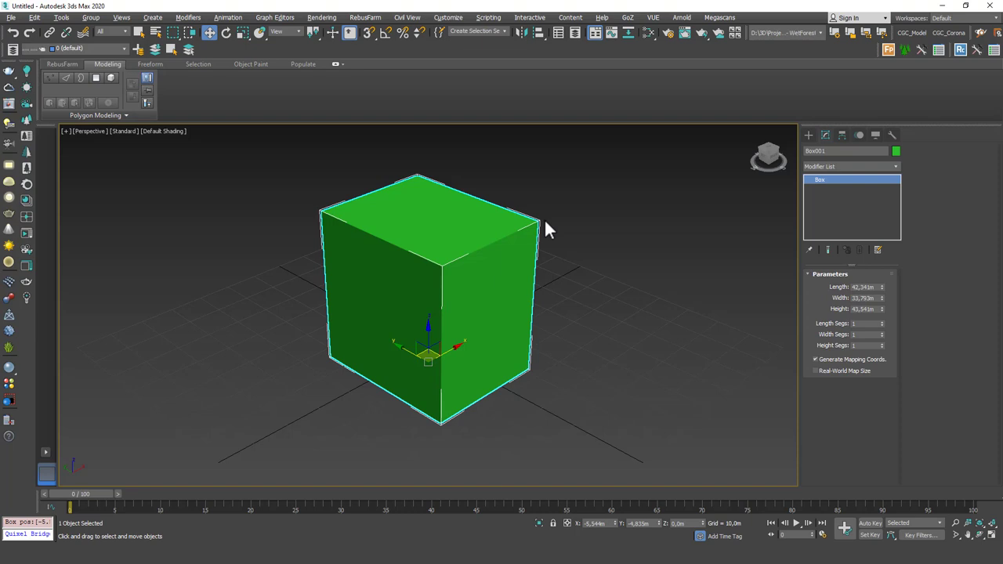
Convert the box to an Editable Poly
right_click(579, 225)
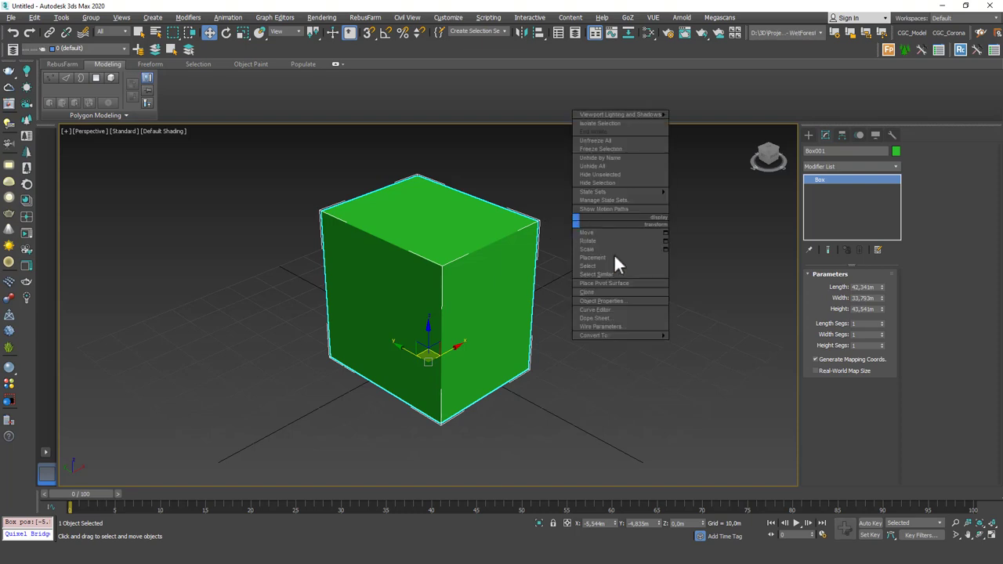
mouse_move(626, 335)
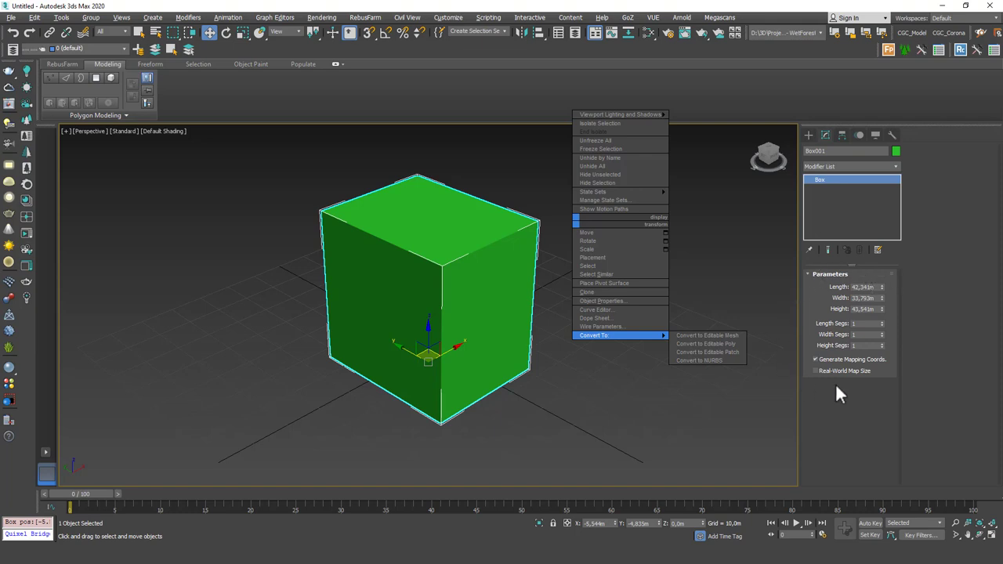
left_click(718, 345)
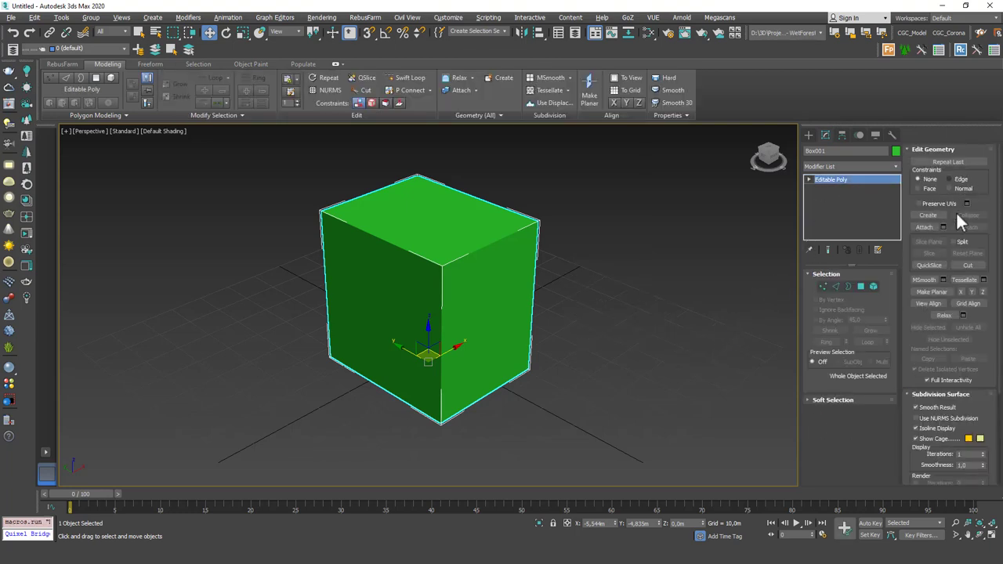
left_click_drag(987, 315, 954, 286)
right_click(855, 164)
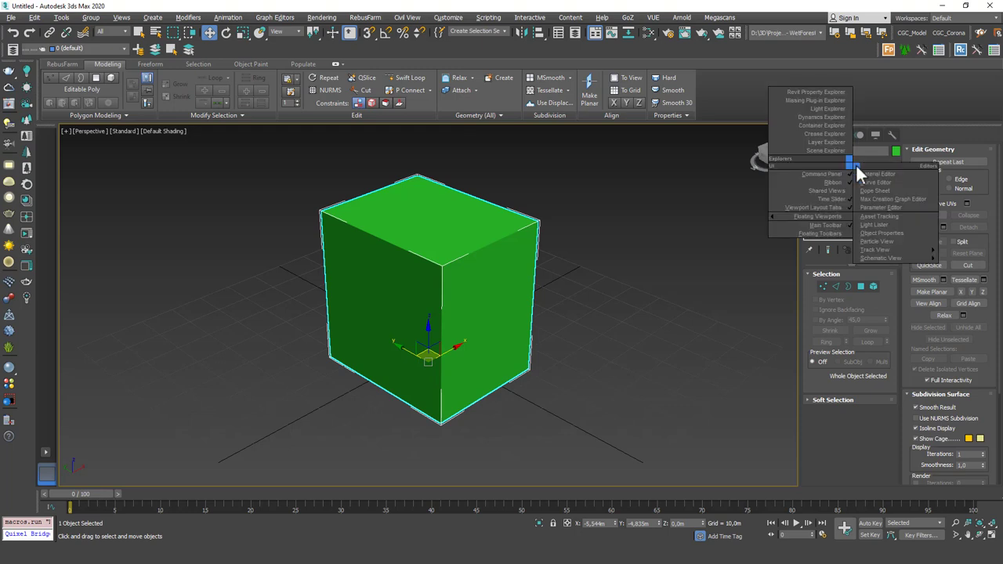
right_click(612, 308)
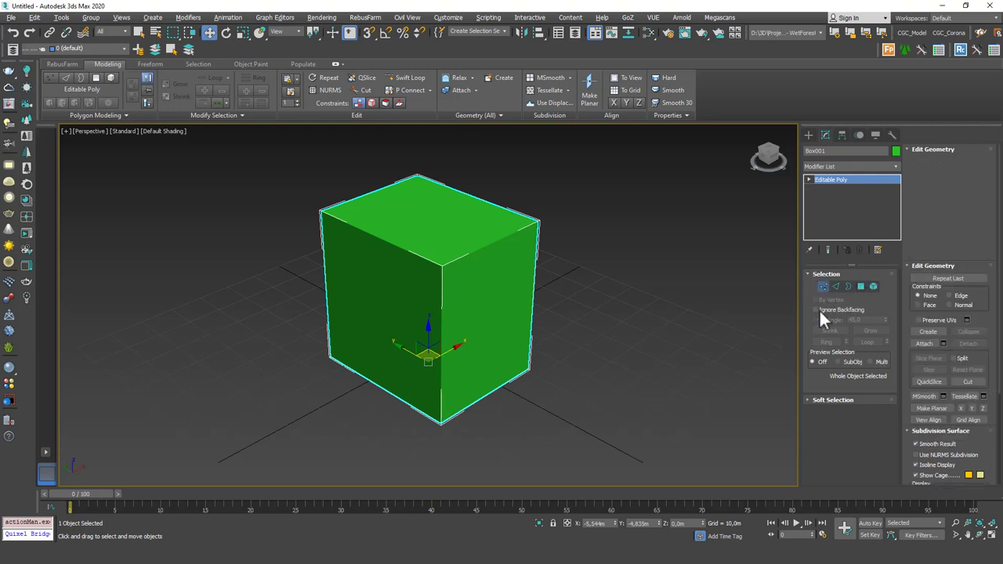
Deform the box at vertex level by pulling two top corners outward and raising a third top corner to about 63 m
left_click(822, 286)
left_click_drag(551, 207, 532, 228)
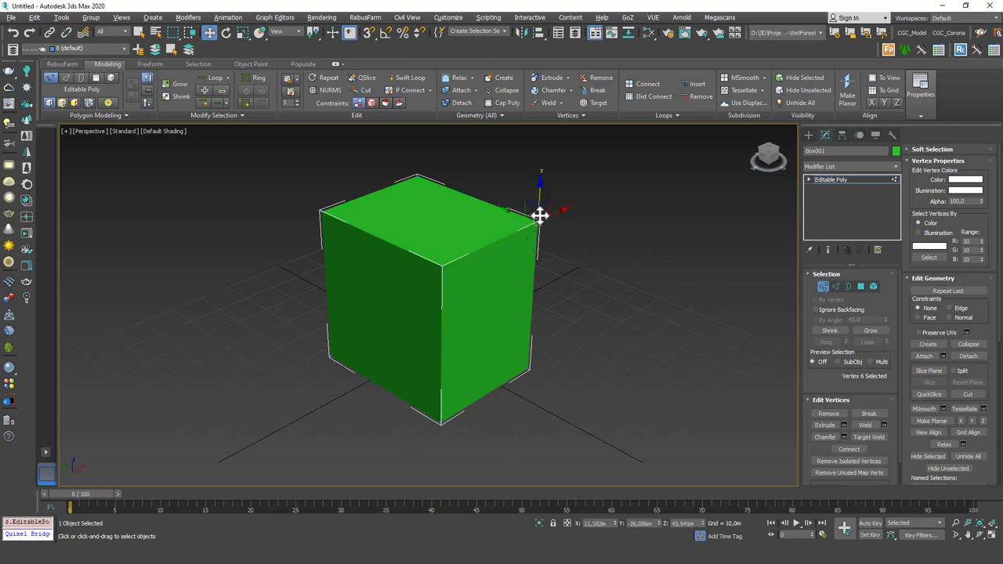
left_click_drag(533, 214, 662, 197)
middle_click_drag(603, 202, 481, 230, "alt")
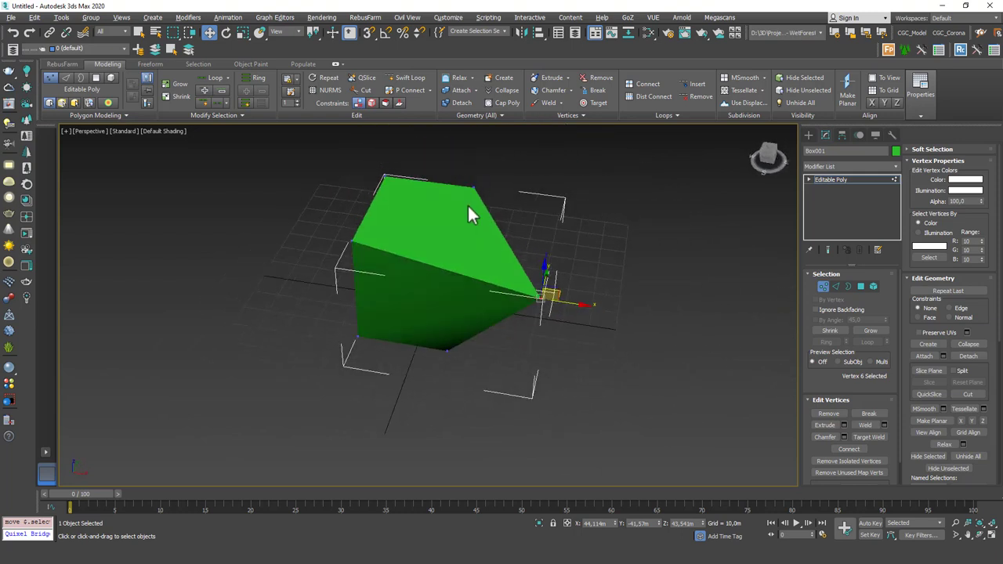
left_click(472, 185)
middle_click_drag(472, 185, 546, 200, "alt")
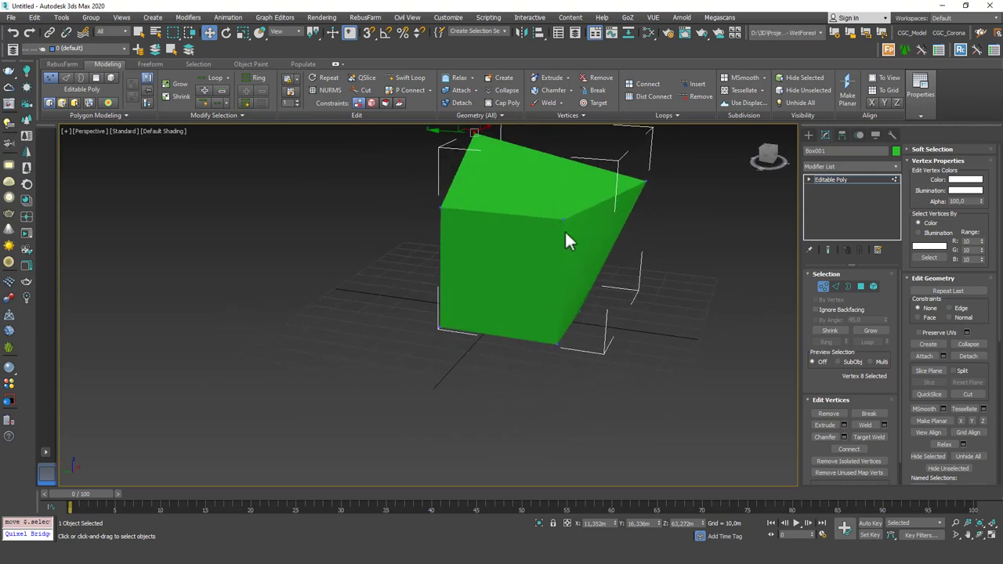
left_click(563, 222)
left_click_drag(538, 219, 592, 223)
middle_click_drag(555, 300, 569, 231, "alt")
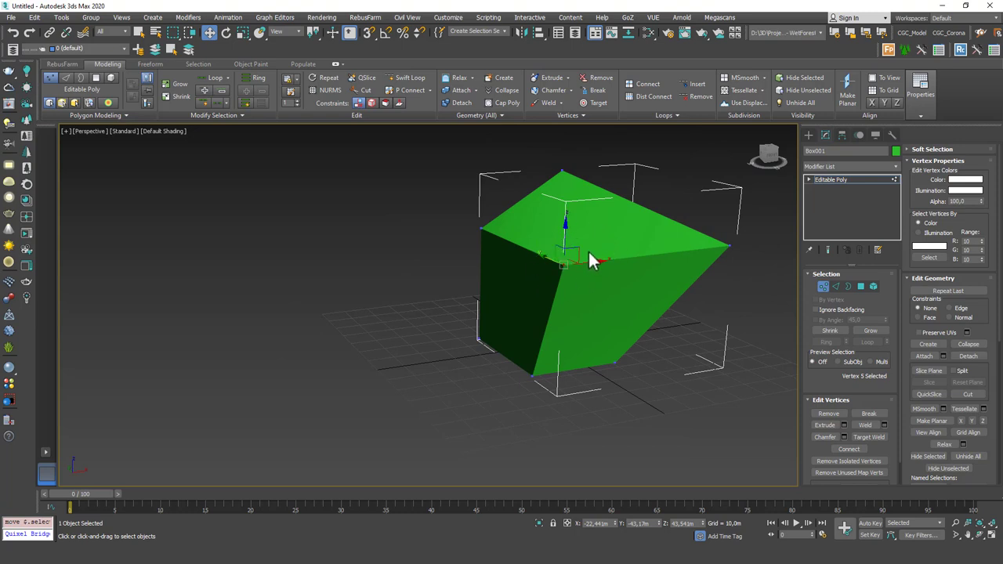
At edge level, move the top edge between the two pulled-out corners and activate the Scale tool for it
left_click(835, 287)
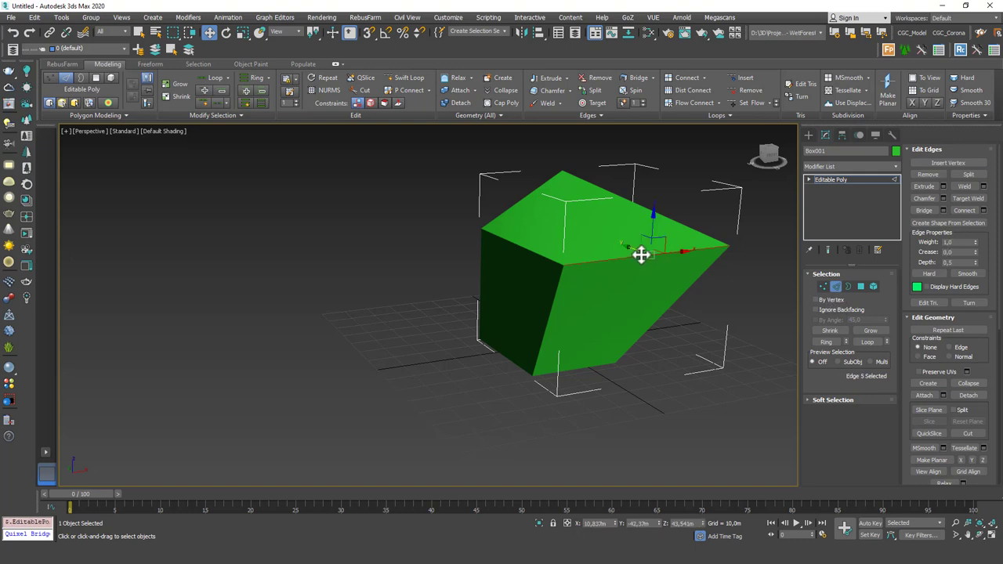
left_click(640, 256)
middle_click_drag(647, 280, 664, 269, "alt")
left_click_drag(632, 248, 665, 302)
key("e")
key("r")
middle_click_drag(665, 301, 654, 321, "alt")
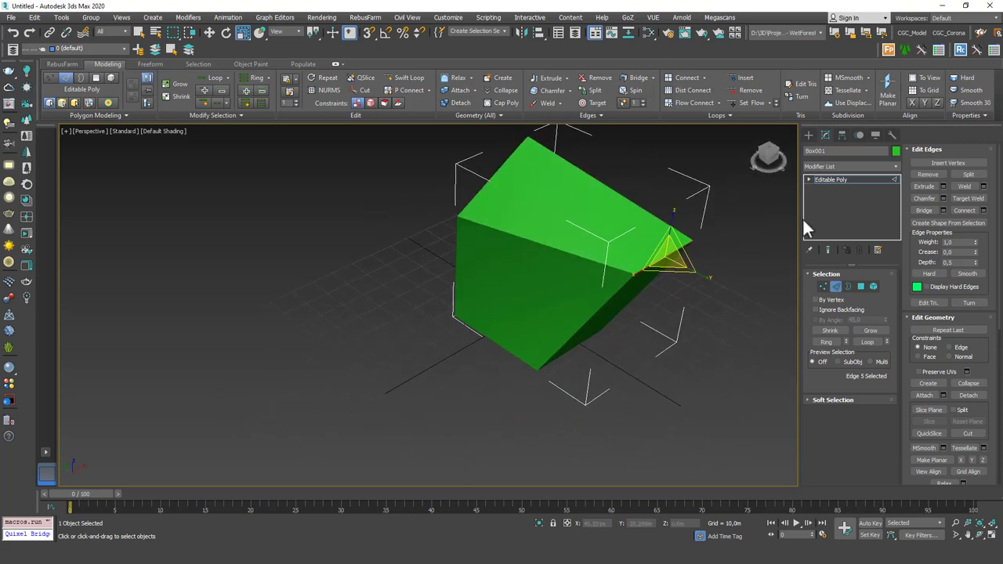
Try replacing the deformed box with a newly drawn box, and undo both the creation and the deletion
left_click(866, 178)
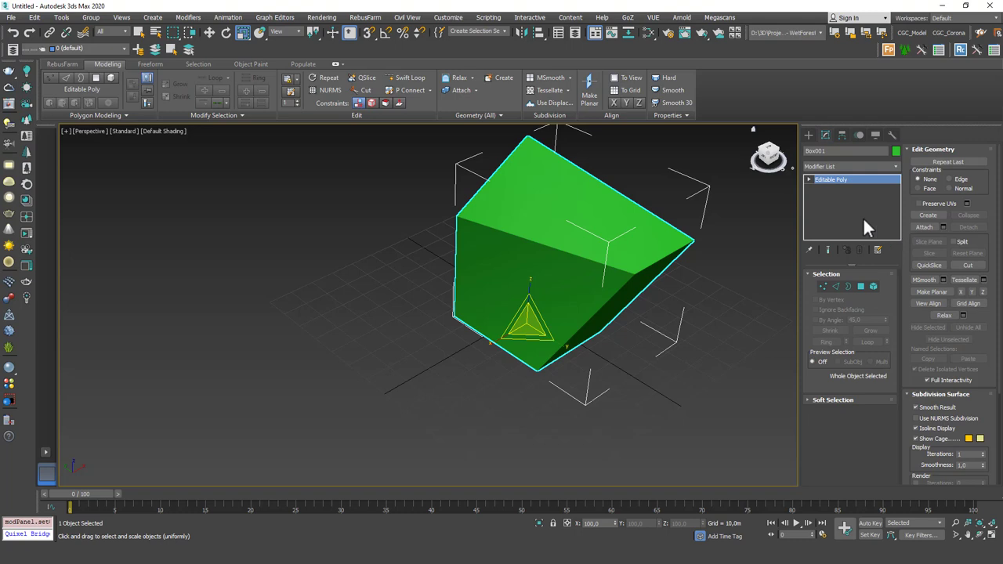
key("Delete")
left_click(808, 135)
left_click(829, 199)
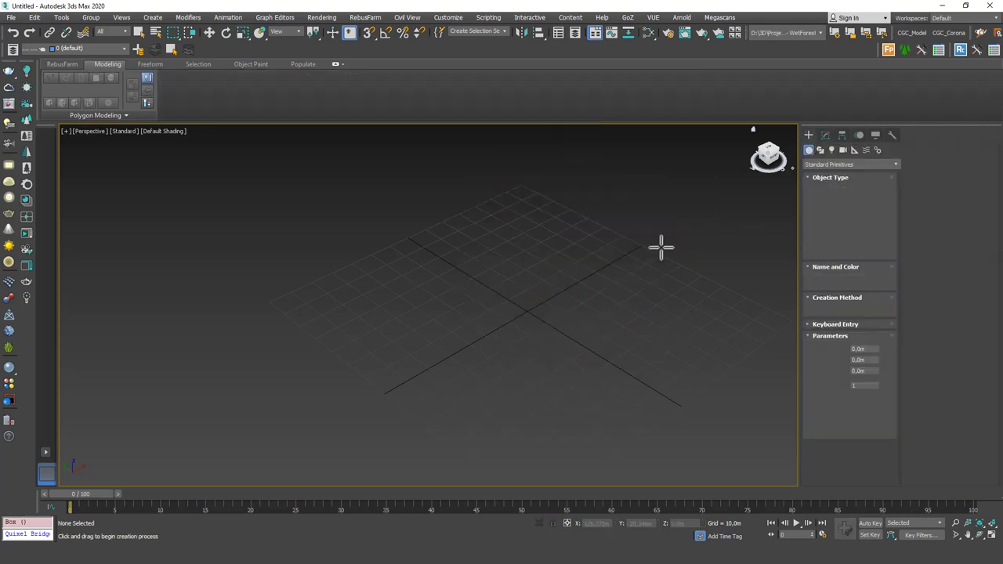
left_click_drag(531, 279, 528, 378)
left_click(530, 259)
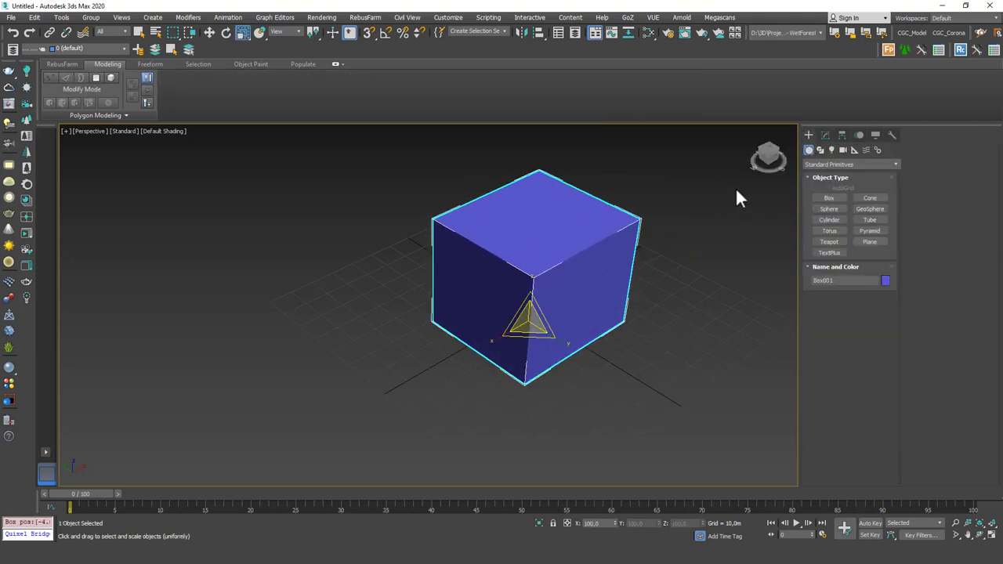
key("ctrl+z")
key("ctrl+z")
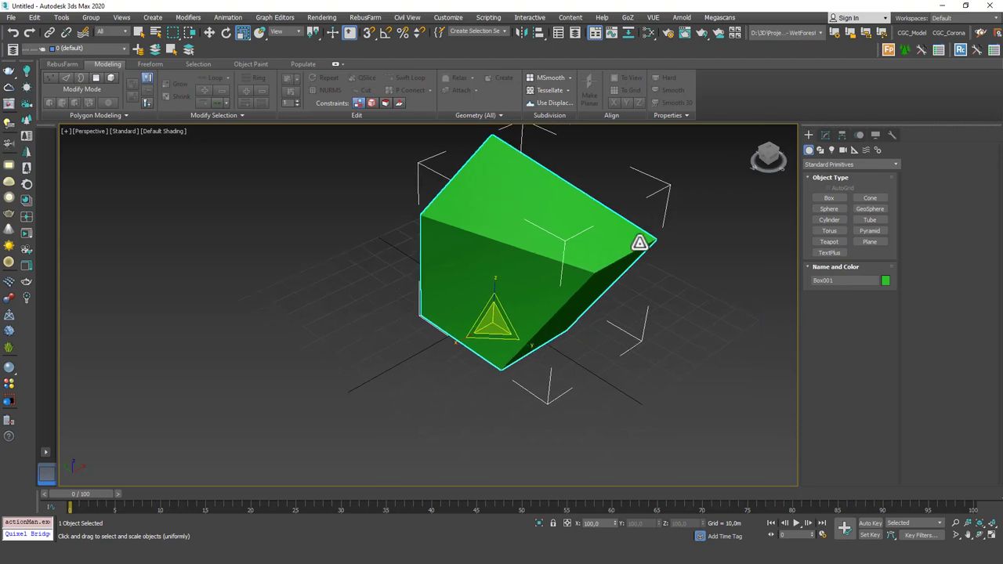
Clear the edge selection on the deformed box, leave edge editing and delete the box
left_click(825, 135)
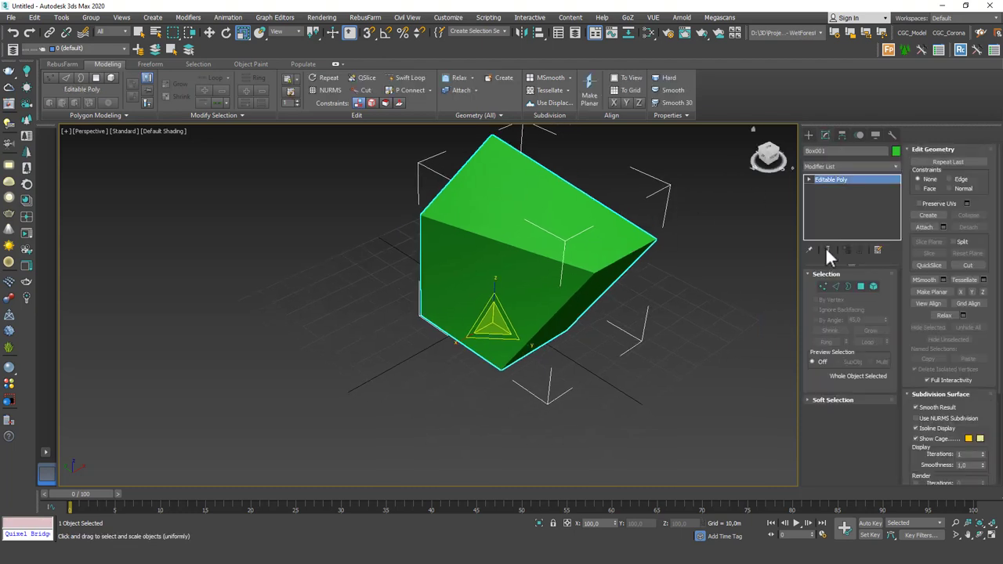
left_click(835, 287)
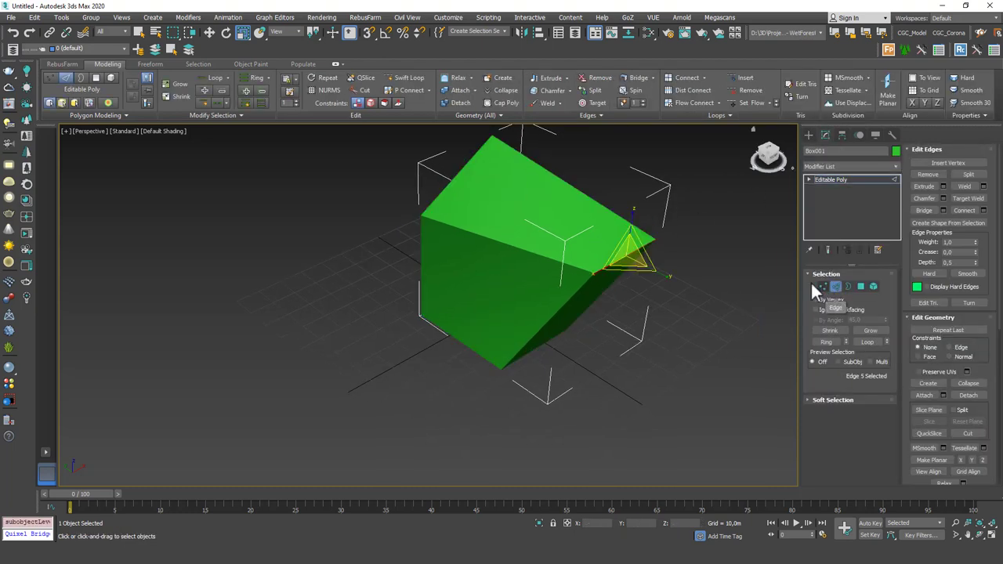
left_click(698, 305)
mouse_move(610, 269)
middle_mouse_down("alt")
mouse_move(555, 240)
mouse_move(531, 246)
mouse_move(627, 268)
middle_mouse_up("alt")
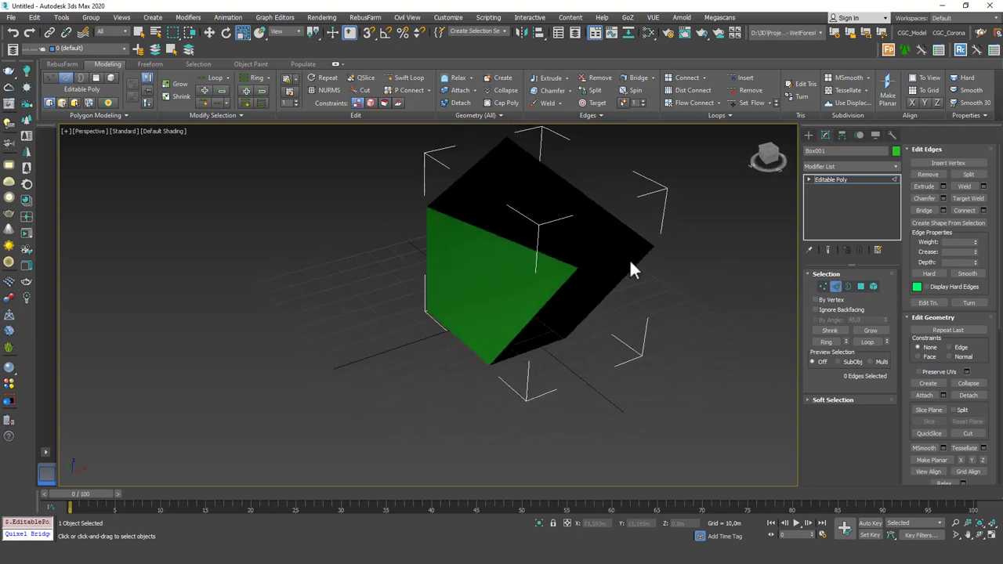
left_click(835, 285)
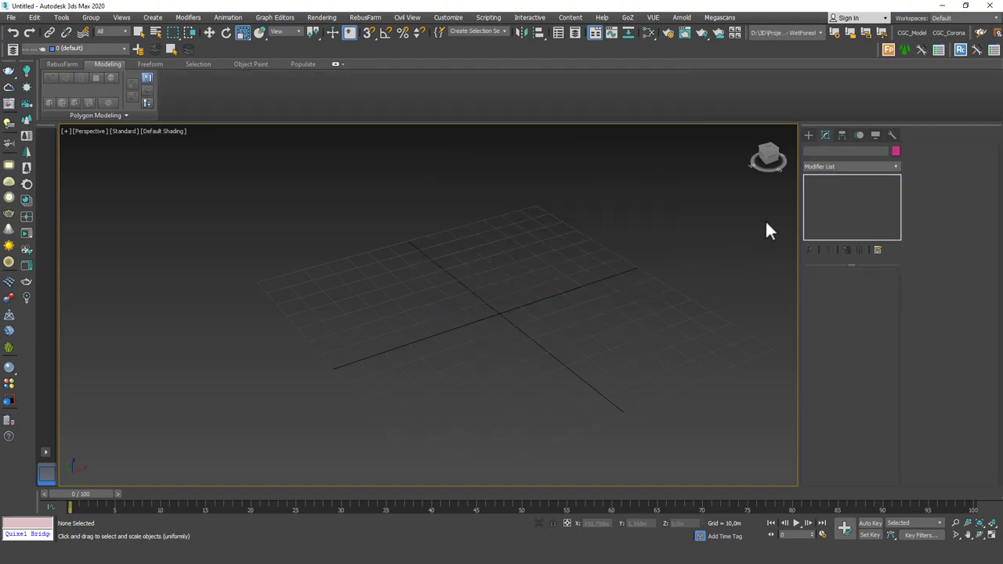
Create a new box about 71.4 m long, 60.4 m wide and 65.3 m high on the grid
left_click(809, 133)
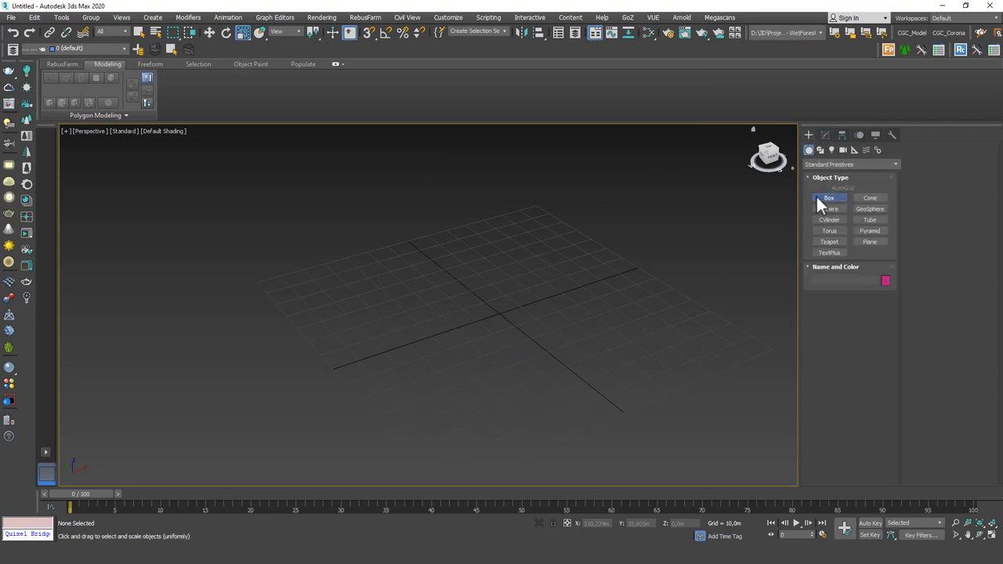
left_click(824, 197)
left_click_drag(513, 267, 486, 402)
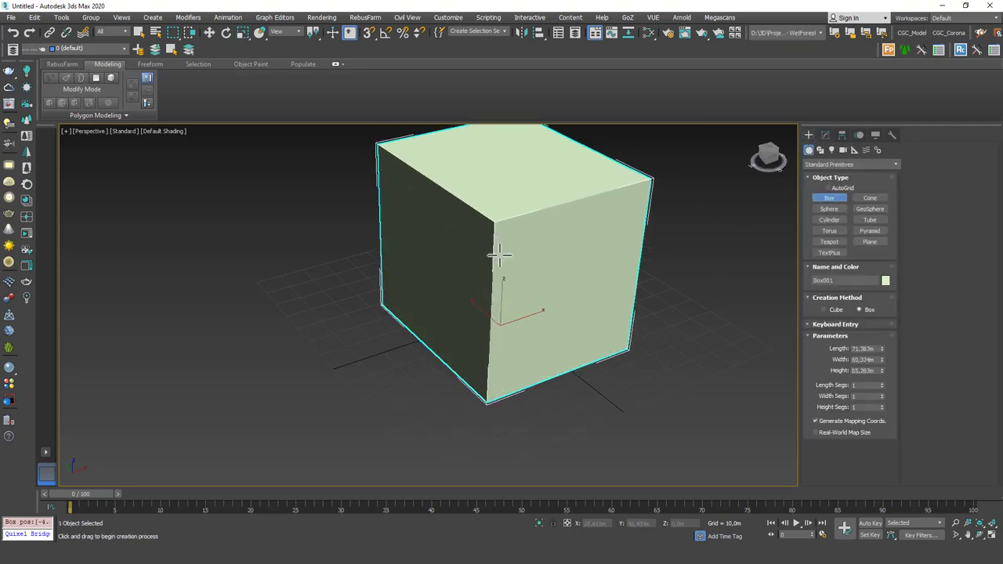
left_click(496, 247)
key("r")
Add an Edit Poly modifier on top of the new box
left_click(825, 134)
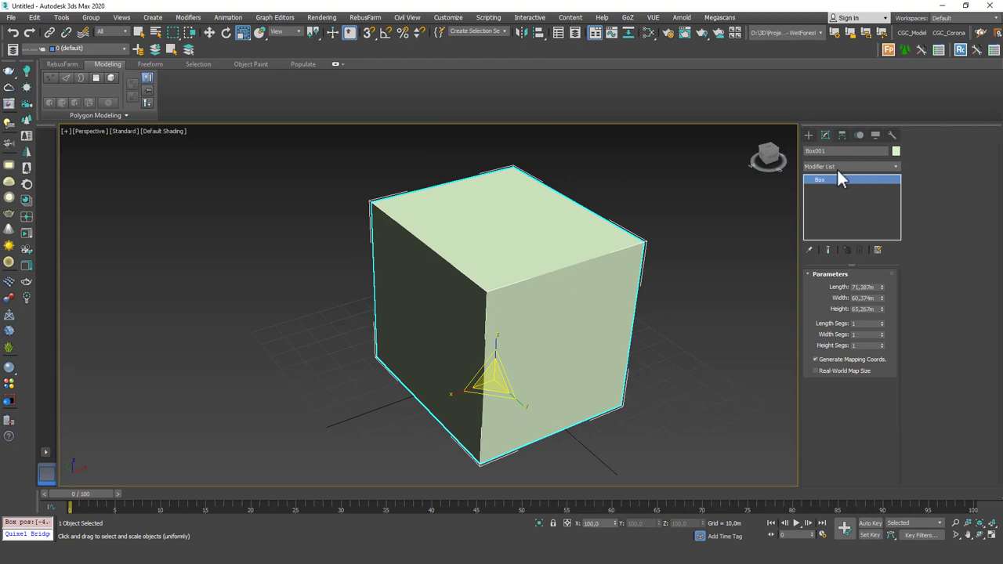
left_click(830, 165)
scroll(832, 188, "down", 10)
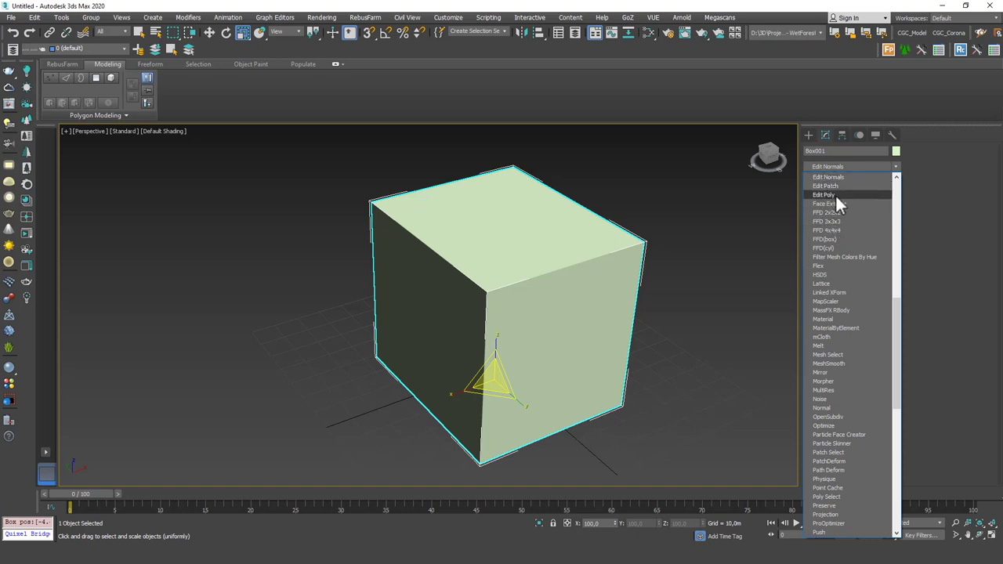
left_click(839, 194)
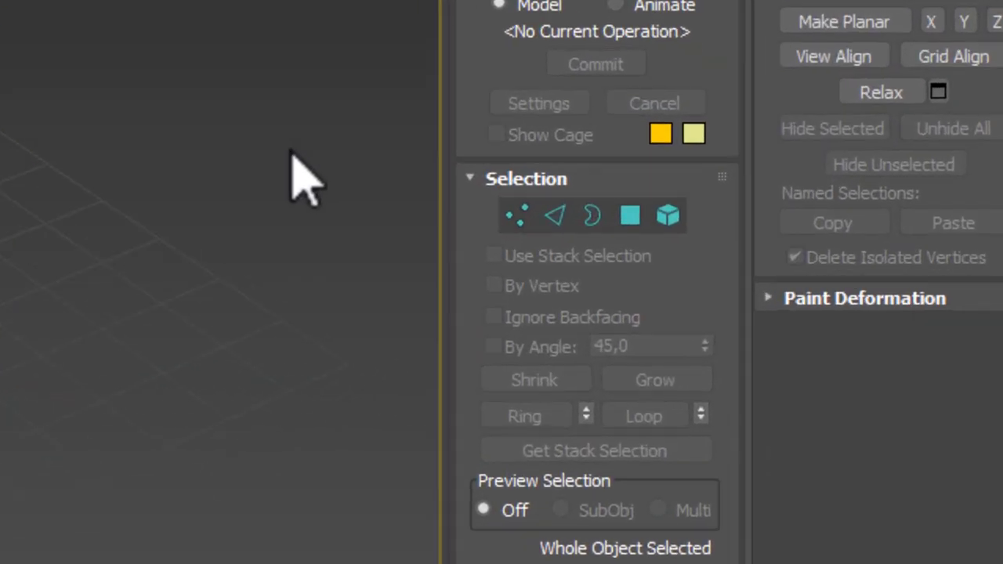
Go through the Edit Poly sub-object levels Vertex, Edge, Border, Polygon and Element, and expand the modifier's sub-object list
key("1")
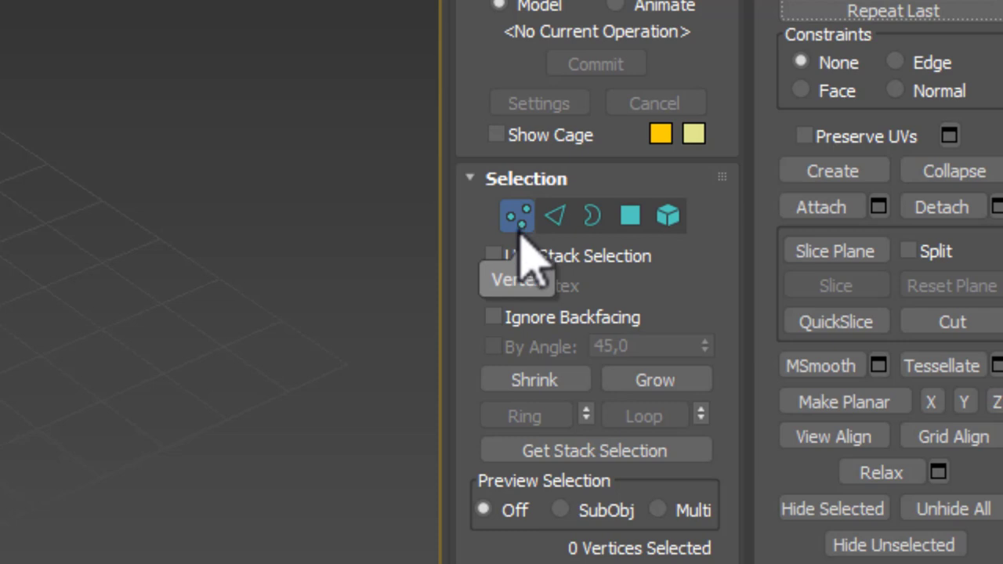
left_click(554, 218)
left_click(593, 218)
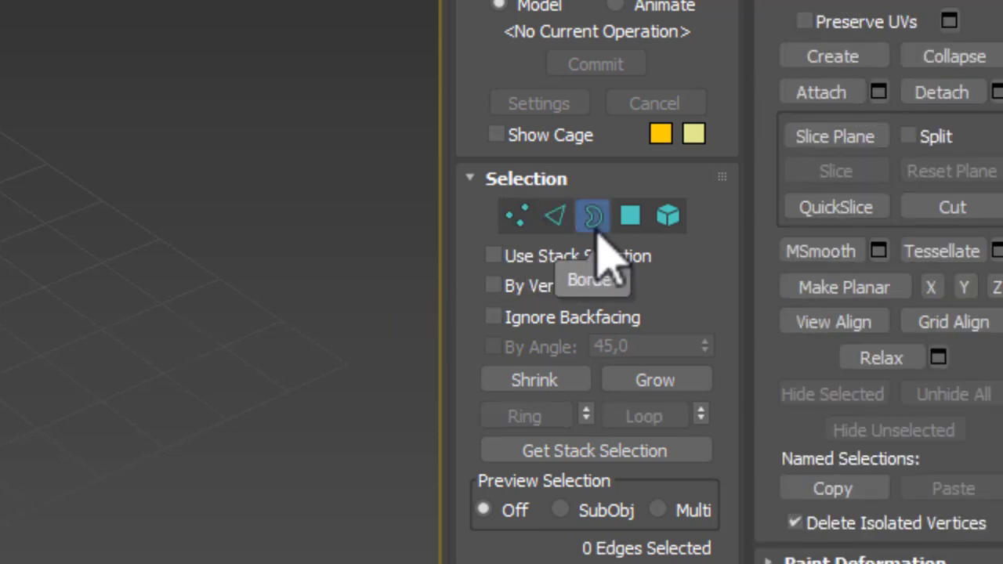
left_click(631, 218)
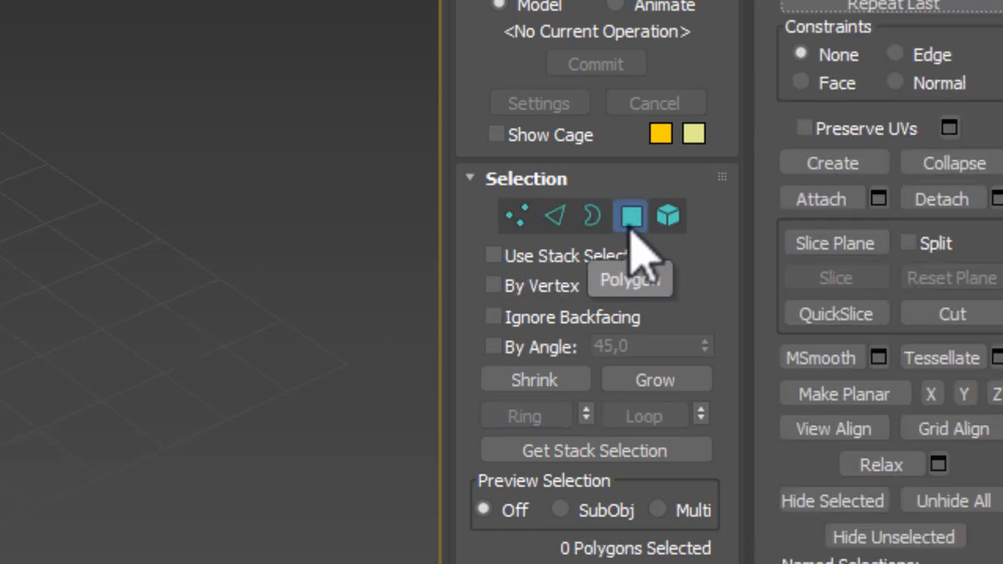
left_click(667, 216)
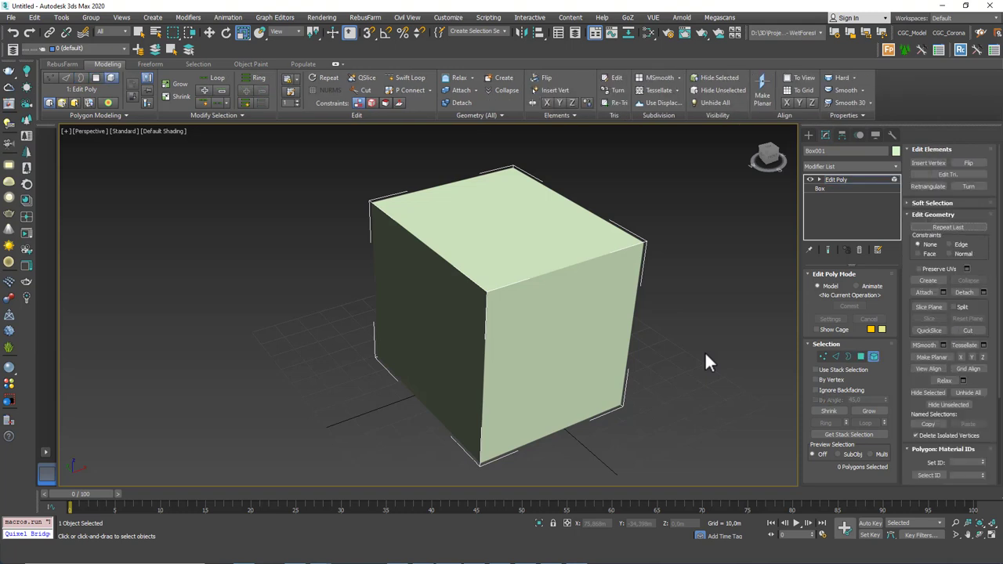
left_click(819, 180)
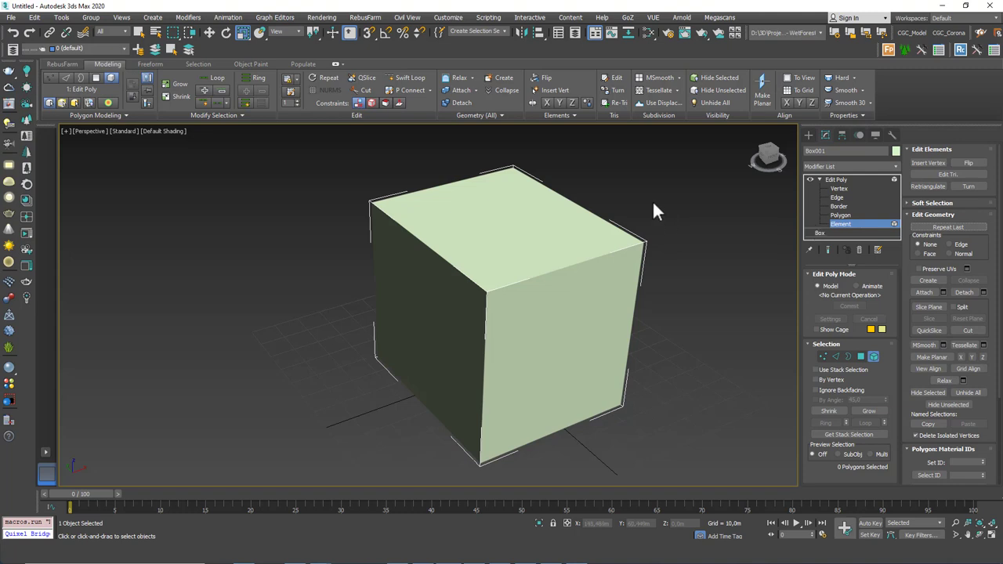
At vertex level of Edit Poly, move three top corner vertices of the box outward to deform its top face
middle_click_drag(664, 256, 661, 252)
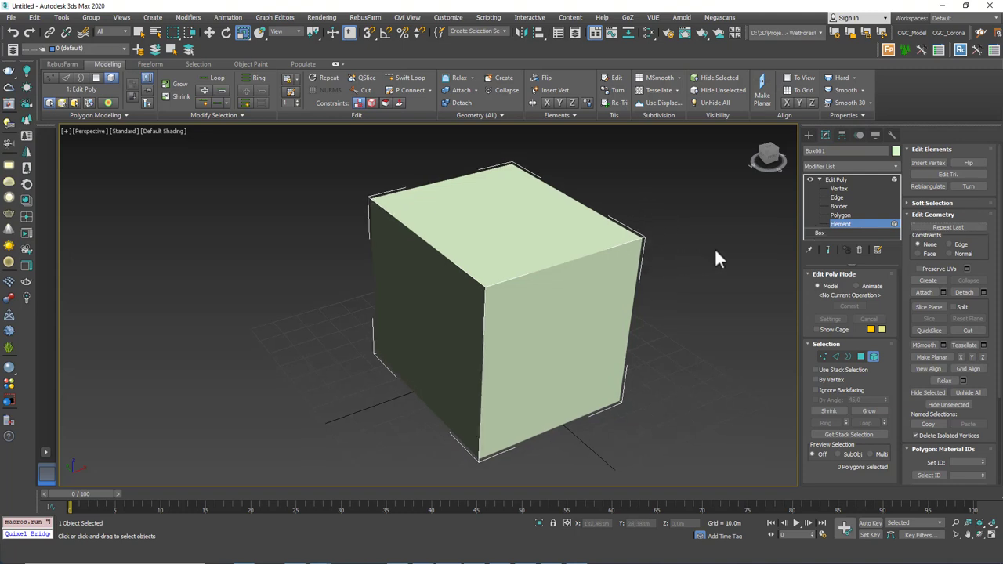
key("1")
left_click(644, 237)
key("w")
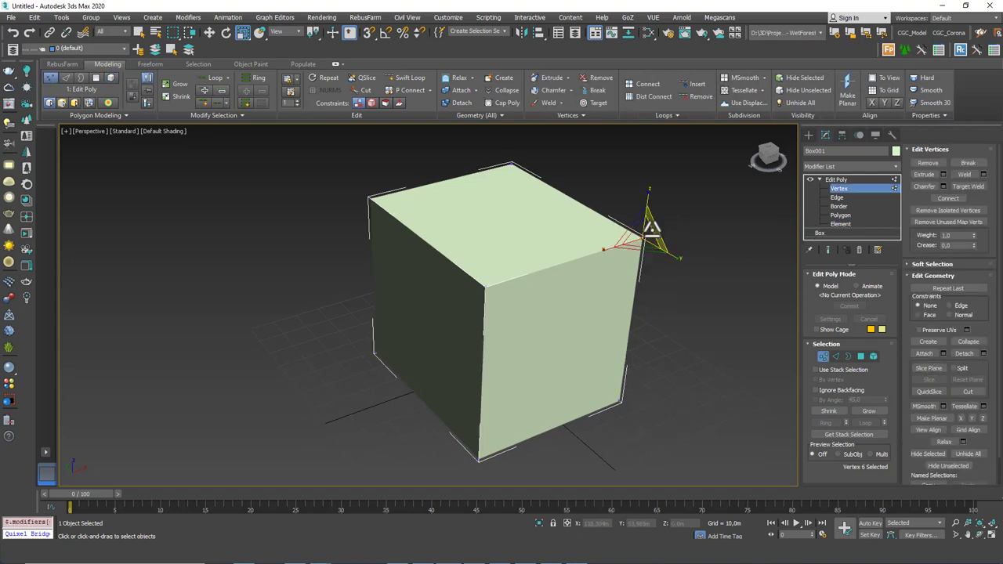
left_click_drag(649, 226, 709, 151)
left_click_drag(483, 285, 319, 241)
left_click_drag(513, 164, 488, 108)
middle_click_drag(475, 213, 458, 305)
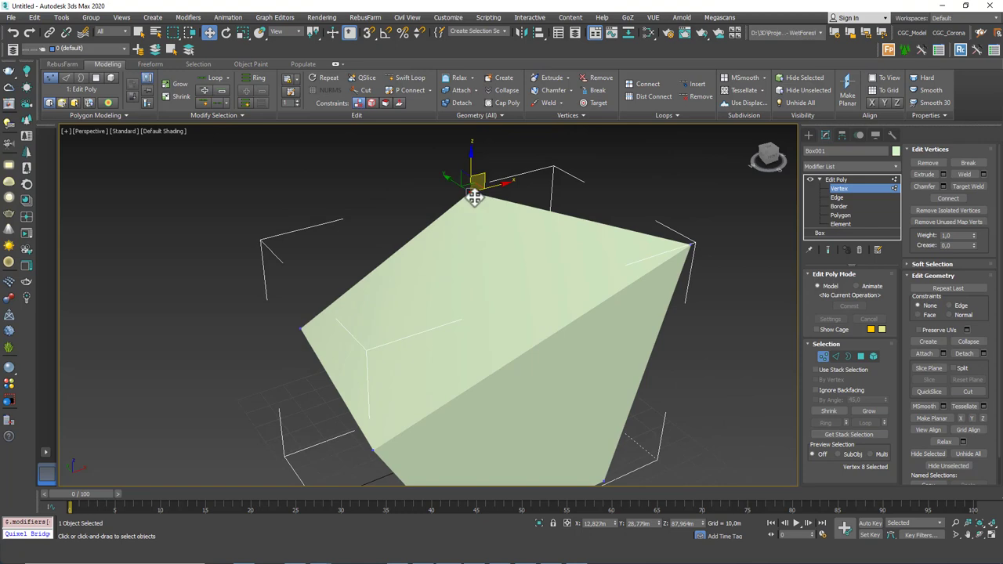
Shift the selected top corner vertex of the box slightly, to a Z position of about 83.3 m
left_click_drag(483, 174, 473, 164)
middle_click_drag(467, 179, 808, 233, "alt")
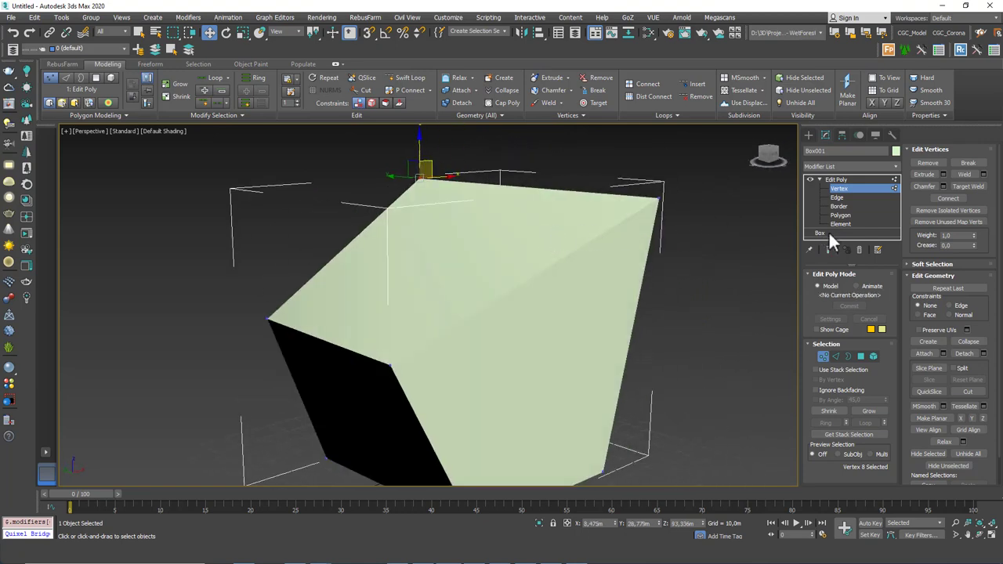
Go to the base Box level of the modifier stack and turn on Show End Result
left_click(828, 232)
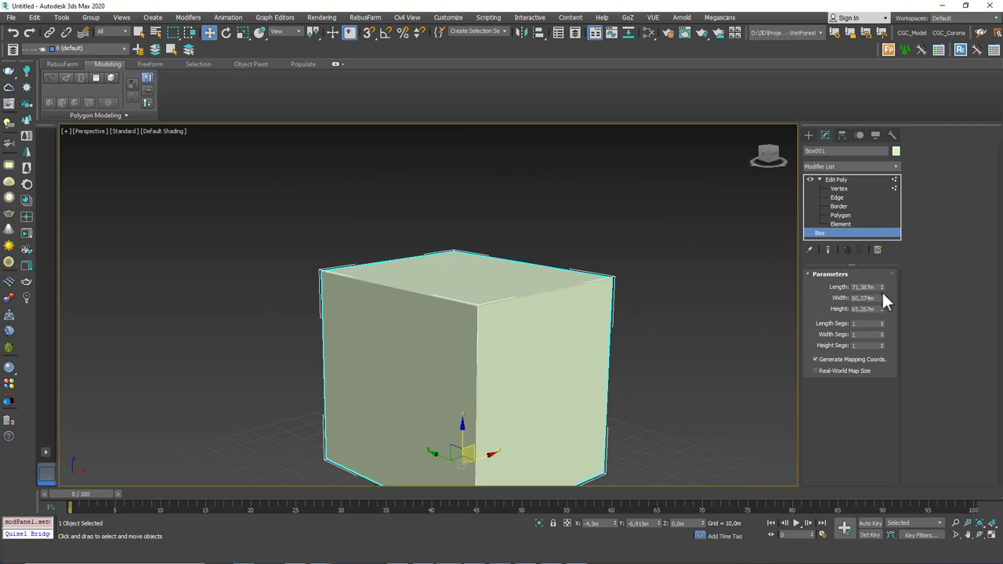
mouse_move(566, 284)
middle_mouse_down("alt")
mouse_move(588, 329)
mouse_move(547, 278)
middle_mouse_up("alt")
scroll(588, 324, "down", 3)
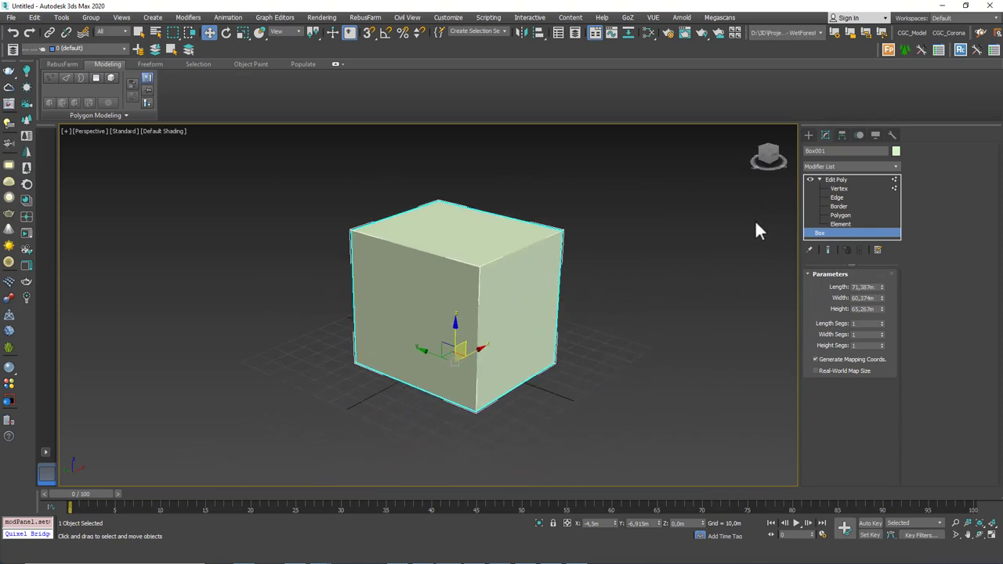
left_click(827, 250)
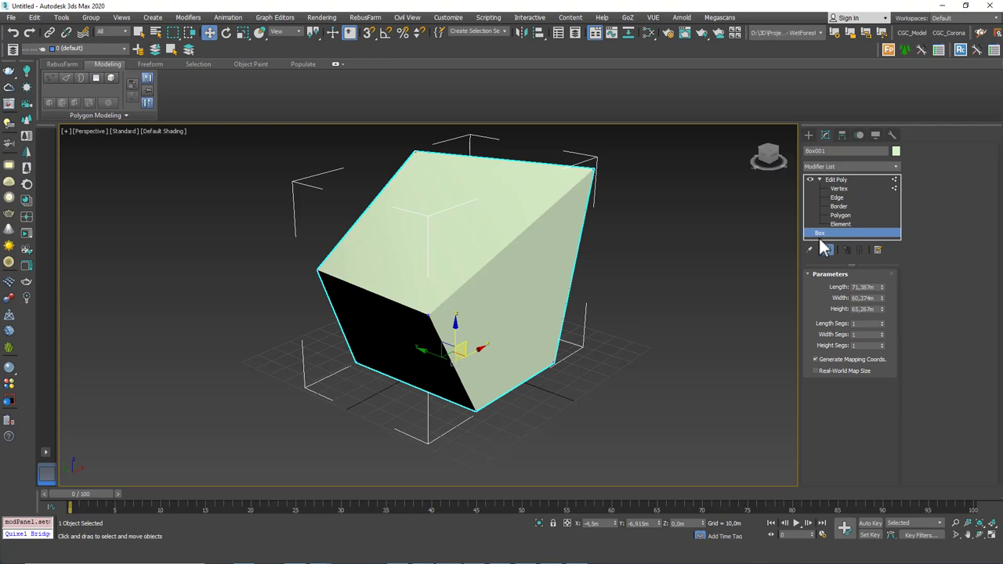
Collapse the Edit Poly sub-object list and enlarge the base box to length 101.369 m, width 71.845 m and height 80.279 m
left_click(818, 179)
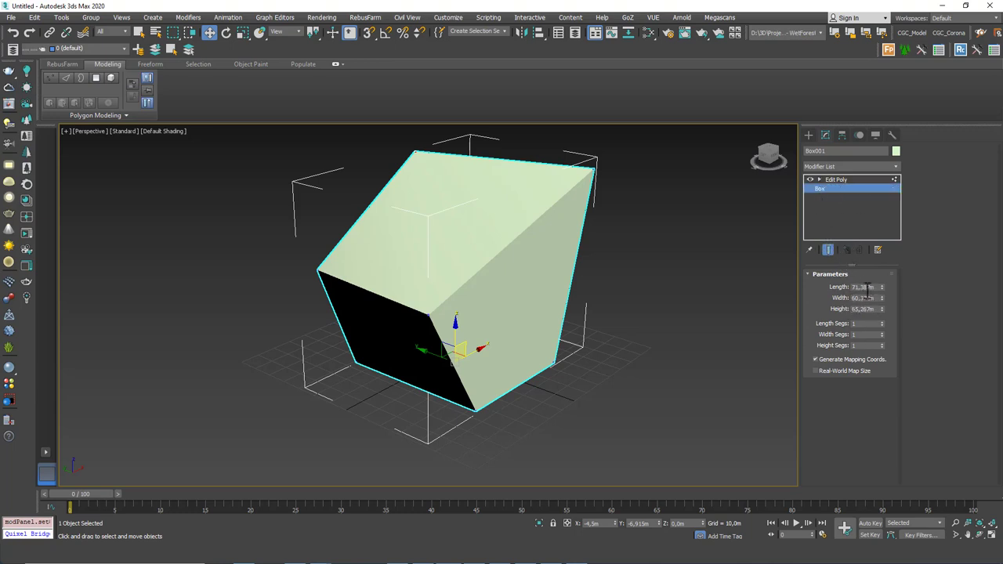
left_click_drag(883, 287, 884, 231)
mouse_move(881, 297)
left_mouse_down()
mouse_move(879, 251)
mouse_move(881, 297)
left_mouse_up()
middle_click_drag(575, 246, 579, 274)
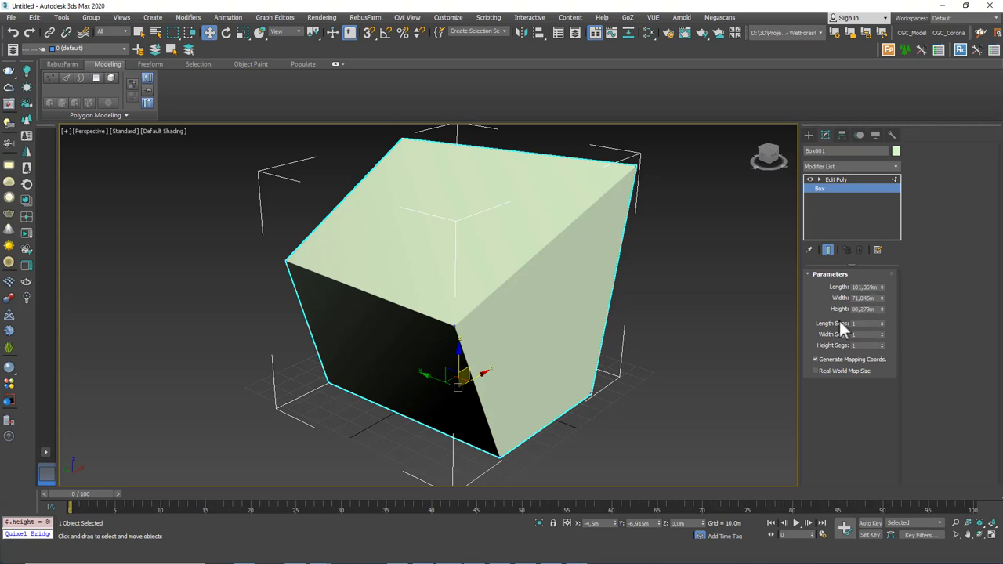
Set the base box's length segments to 2, return to the Edit Poly modifier and display edged faces
left_click(881, 321)
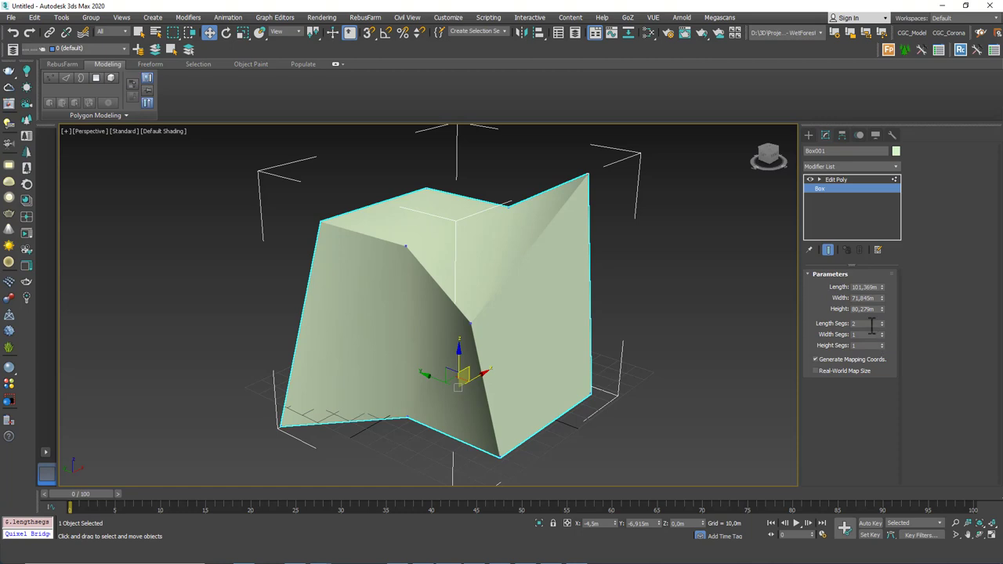
left_click(843, 180)
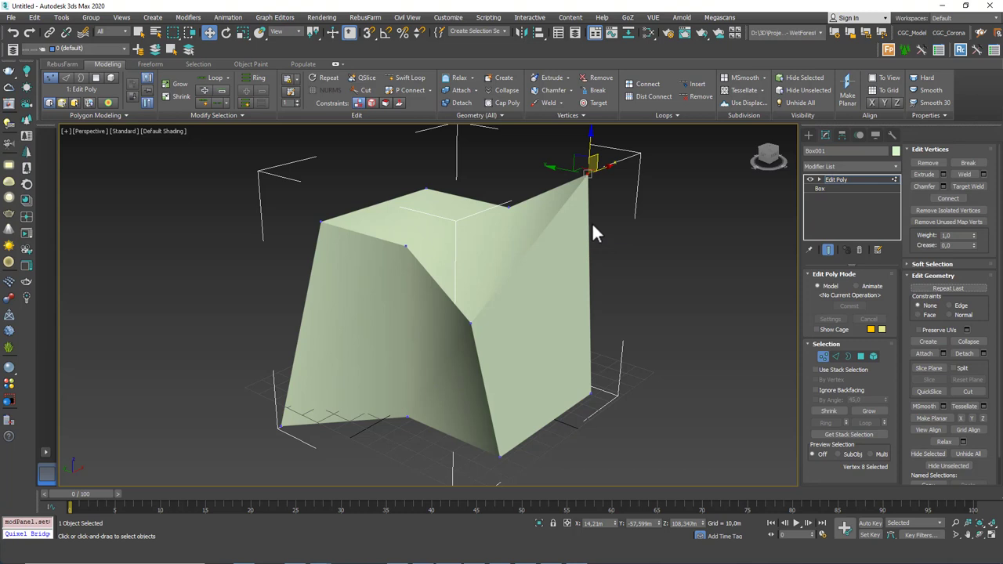
key("F4")
middle_click_drag(587, 197, 600, 221)
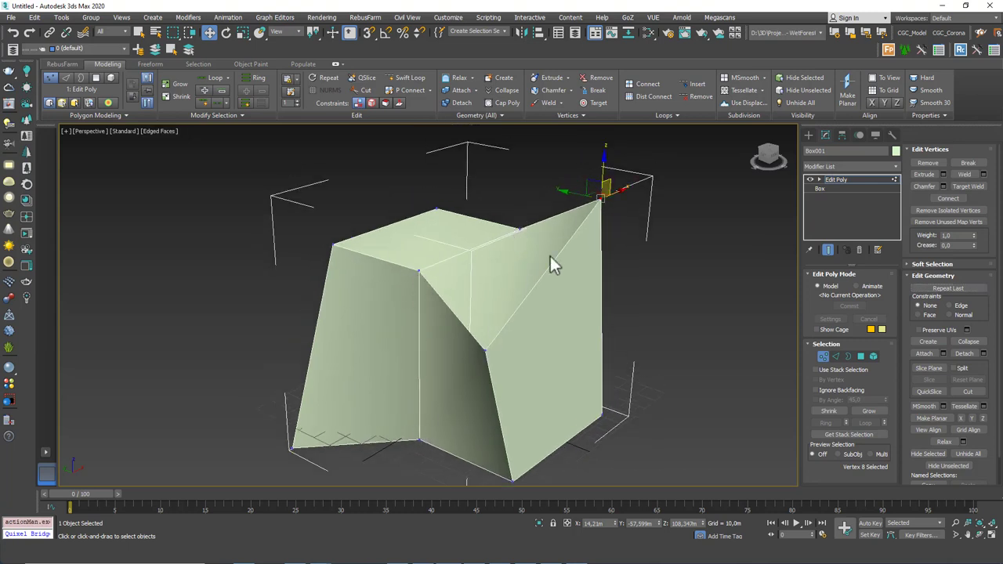
middle_click_drag(481, 340, 488, 329)
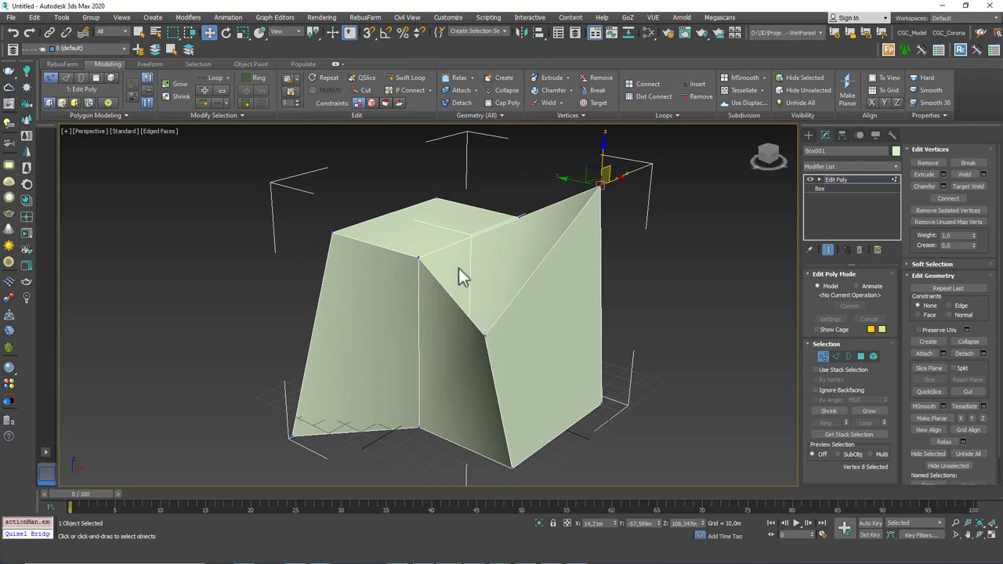
Reselect the raised top corner vertex and lower it to a Z position of about 103.7 m
left_click(604, 167)
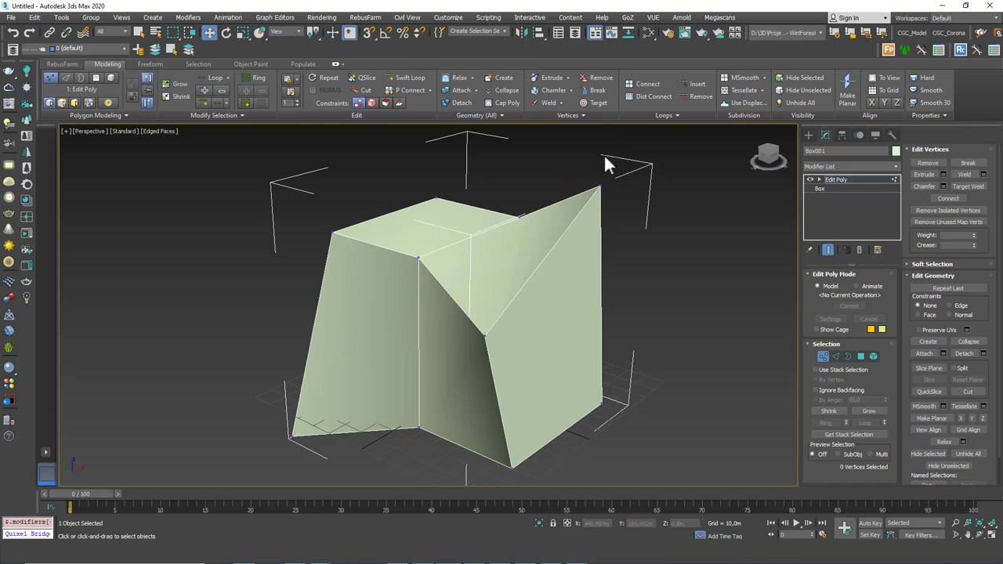
left_click(600, 186)
left_click_drag(602, 157, 603, 168)
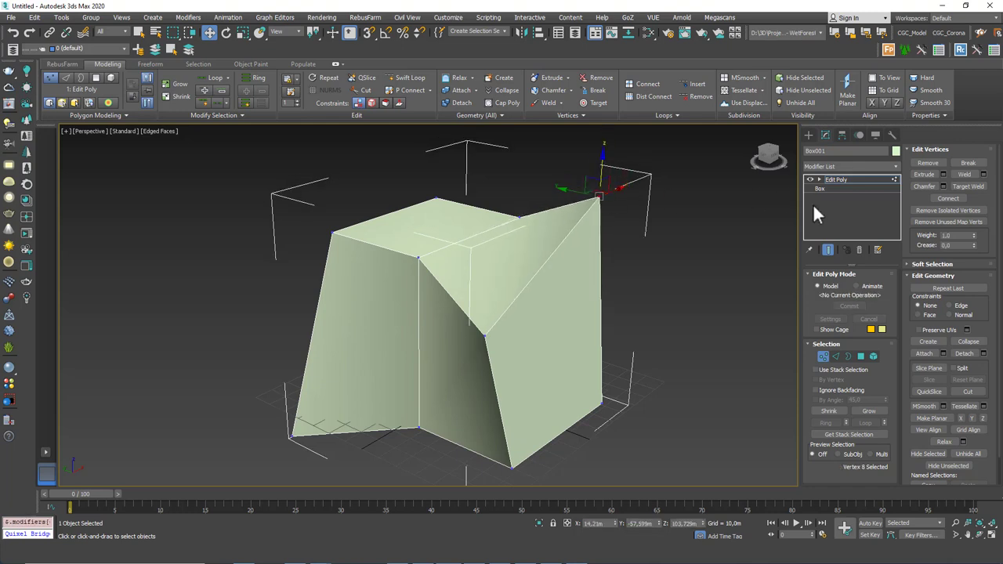
Return to the base Box level and set its length segments to 3
left_click(830, 190)
left_click(881, 321)
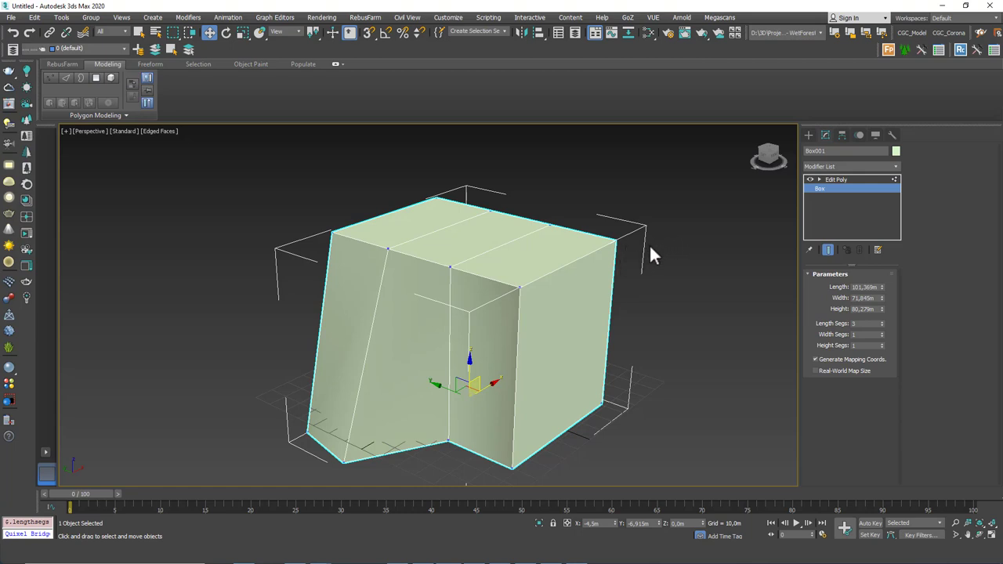
right_click(581, 241)
mouse_move(623, 351)
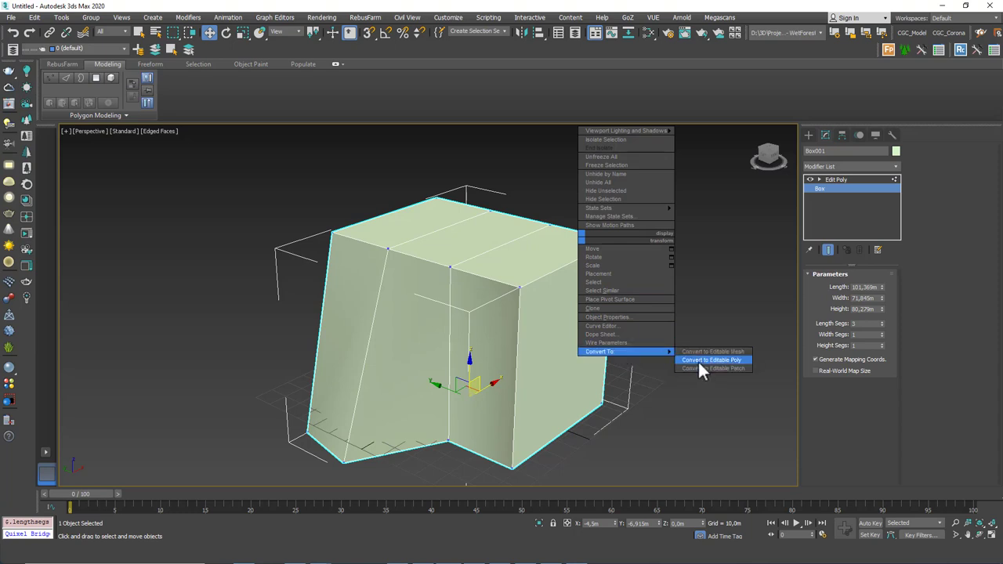
left_click(695, 321)
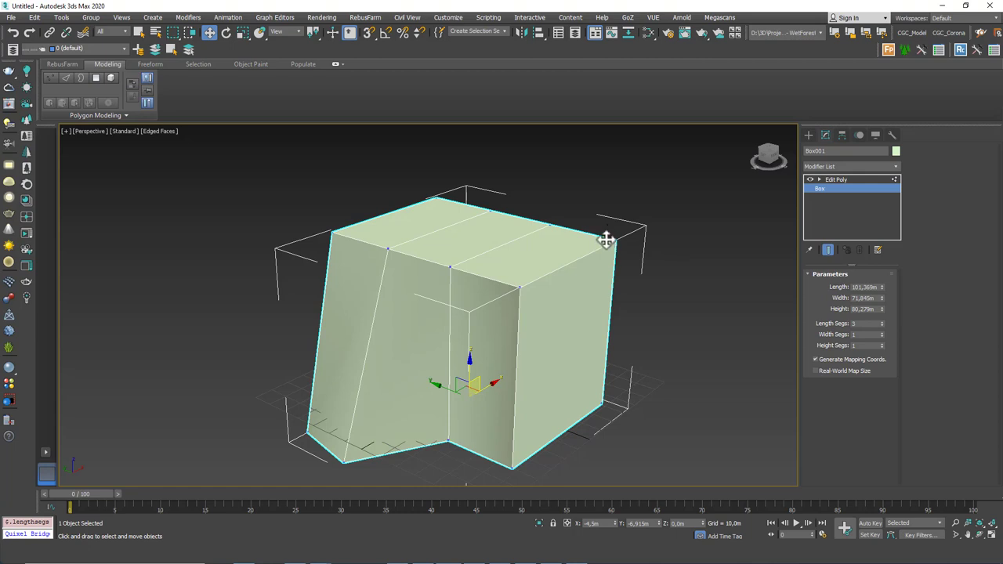
middle_click_drag(609, 275, 614, 266)
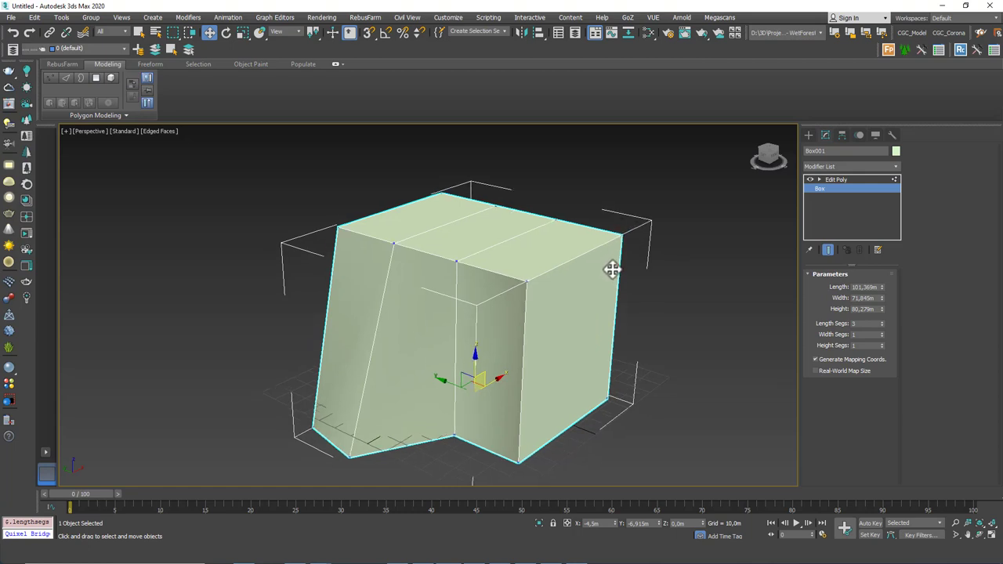
Delete the deformed box and create a teapot with a radius of about 50 m at the centre of the grid
left_click(837, 180)
key("Delete")
left_click(809, 135)
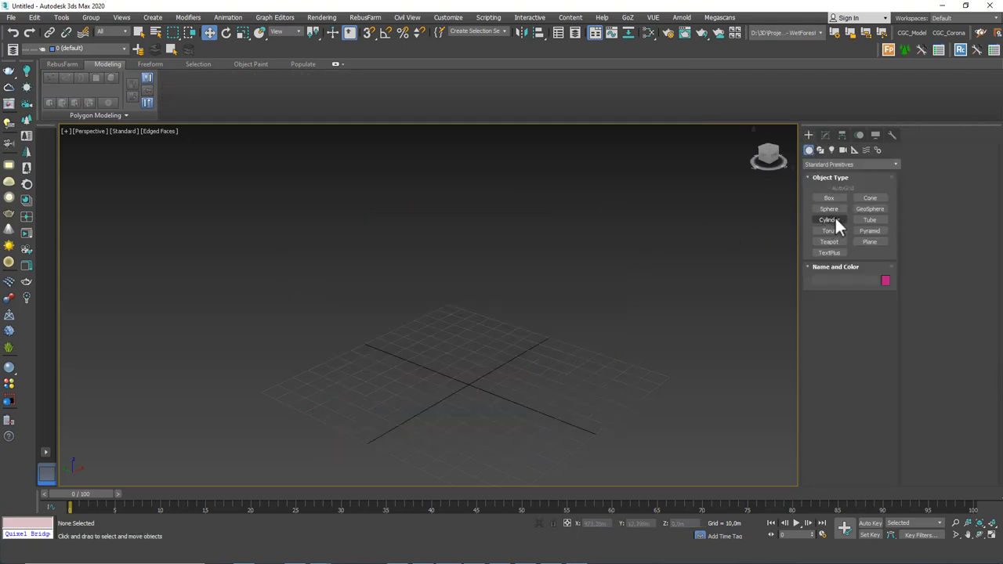
left_click(832, 209)
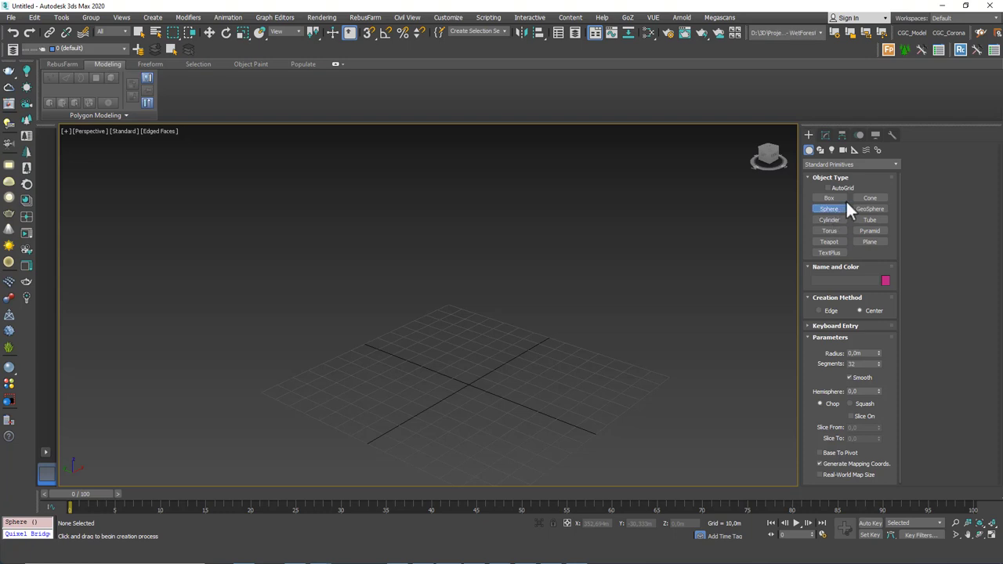
left_click(832, 241)
left_click_drag(470, 388, 473, 443)
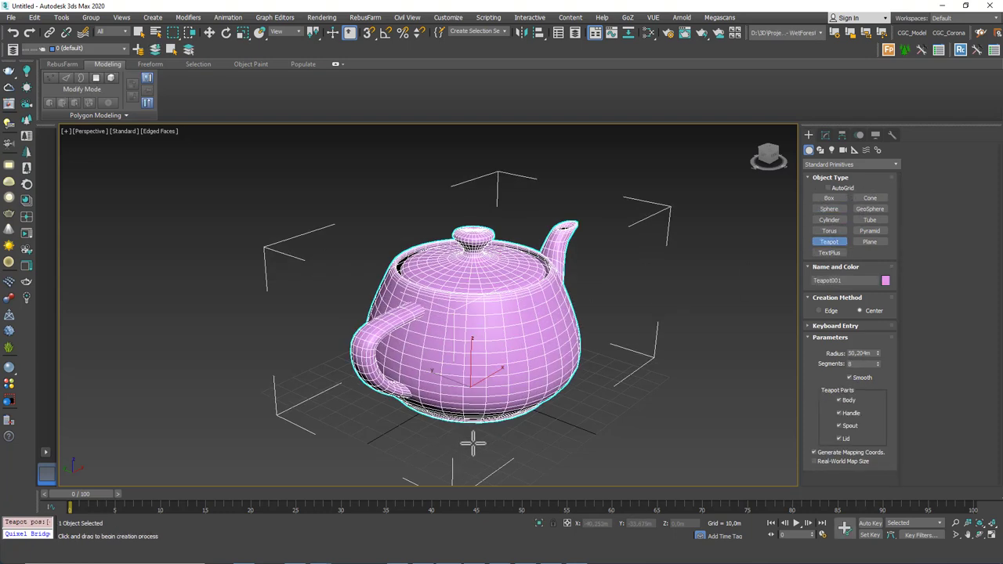
right_click(472, 443)
Add an Edit Poly modifier to the teapot and move single polygons on its body to dent the surface
left_click(825, 135)
left_click(832, 169)
left_click(830, 203)
left_click(531, 318)
left_click_drag(530, 315, 548, 375)
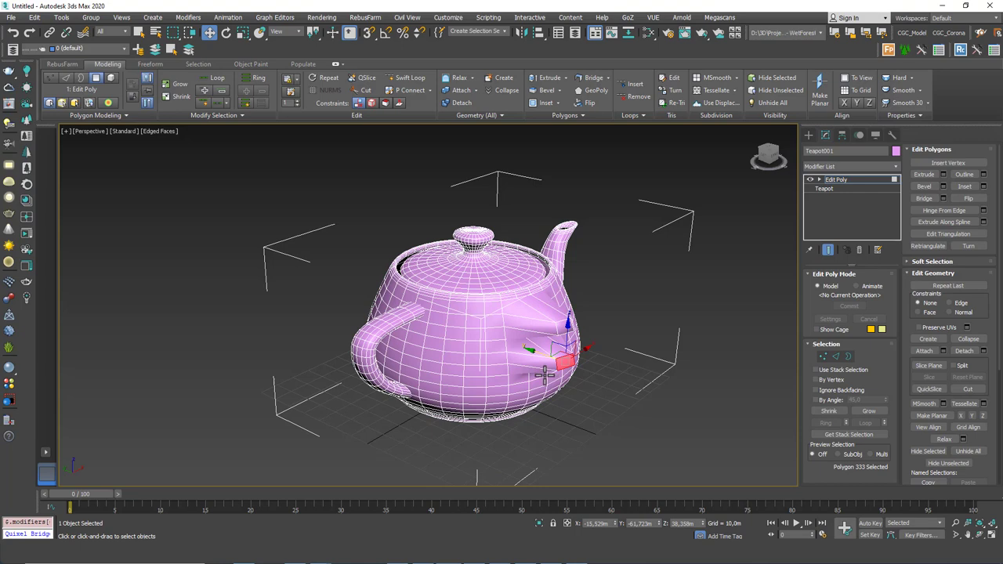
left_click(521, 368)
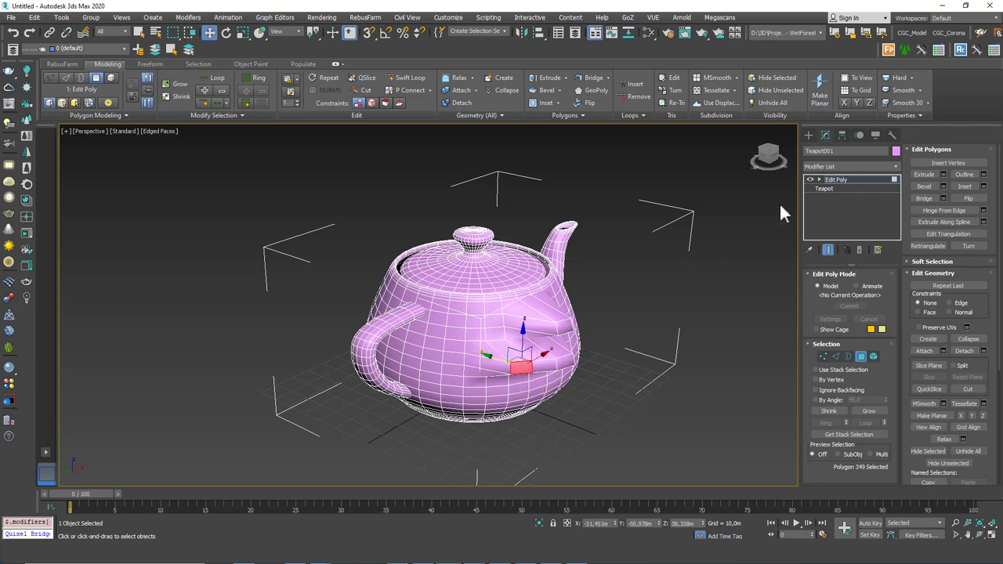
Leave polygon editing, add a Bend modifier above Edit Poly and increase its angle to bend the teapot strongly
left_click(847, 179)
left_click(829, 167)
key("b")
key("Return")
left_click_drag(877, 294, 886, 214)
middle_click_drag(591, 302, 527, 274, "alt")
Add a second Edit Poly modifier above Bend and pull the vertices at the top of the teapot's handle upward
left_click(866, 166)
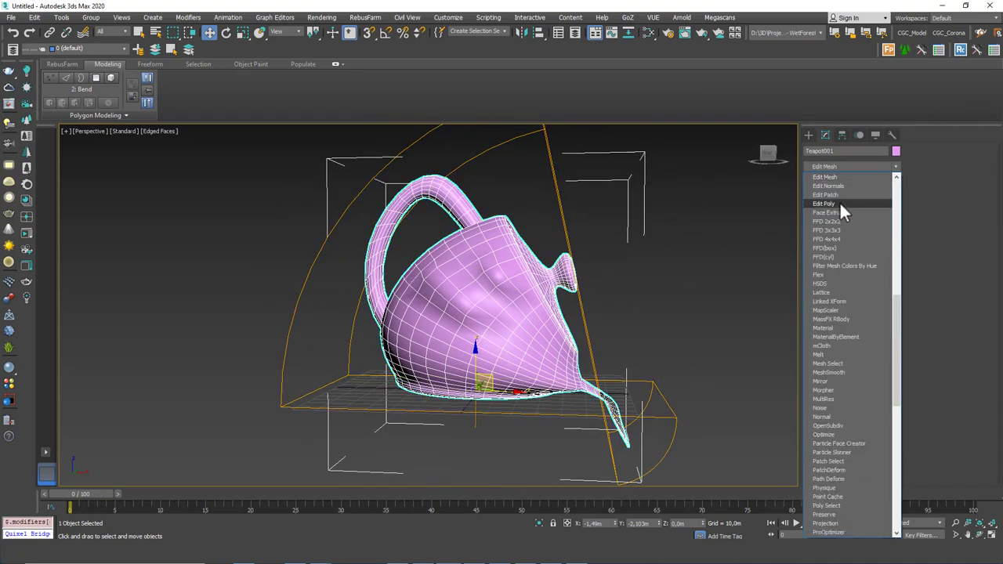
left_click(839, 202)
left_click_drag(451, 169, 462, 134)
middle_click_drag(580, 213, 589, 256, "alt")
scroll(589, 256, "down", 3)
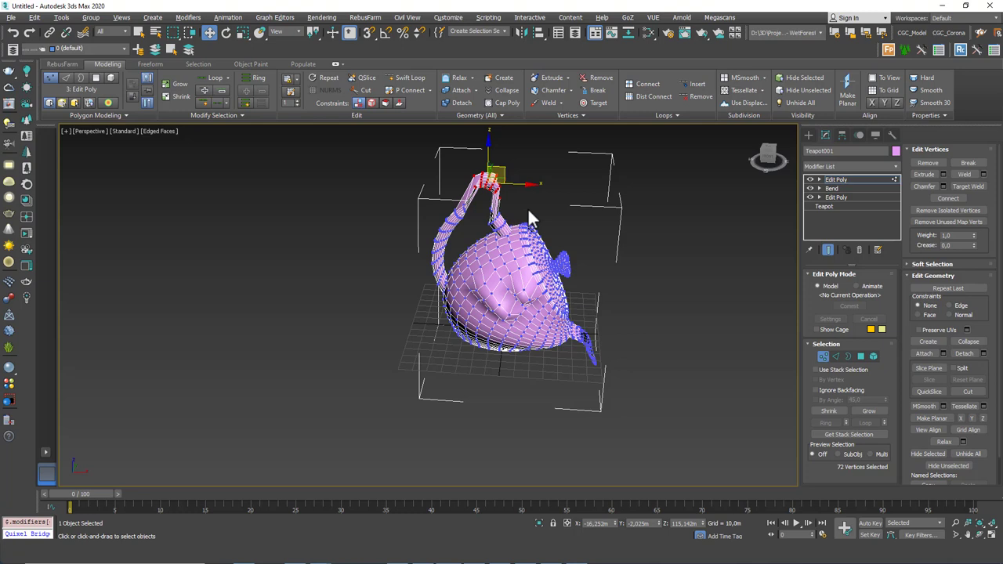
Distort the teapot's handle, body, lid and spout with the Freeform Shift brush at full strength 20 and falloff 200, and return to the Move tool
left_click(150, 64)
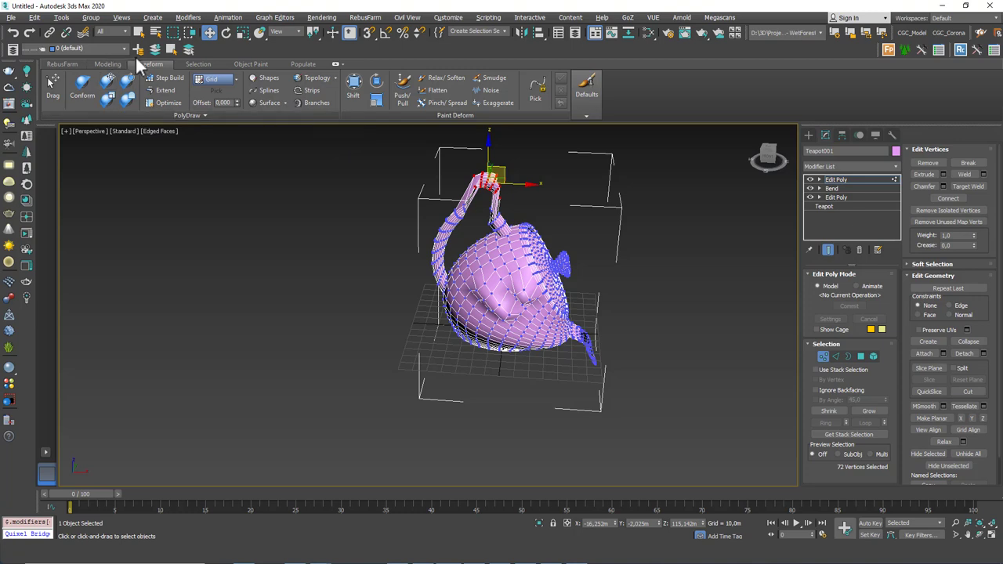
left_click(354, 88)
middle_click_drag(472, 237, 421, 257, "alt")
left_click_drag(439, 255, 416, 252)
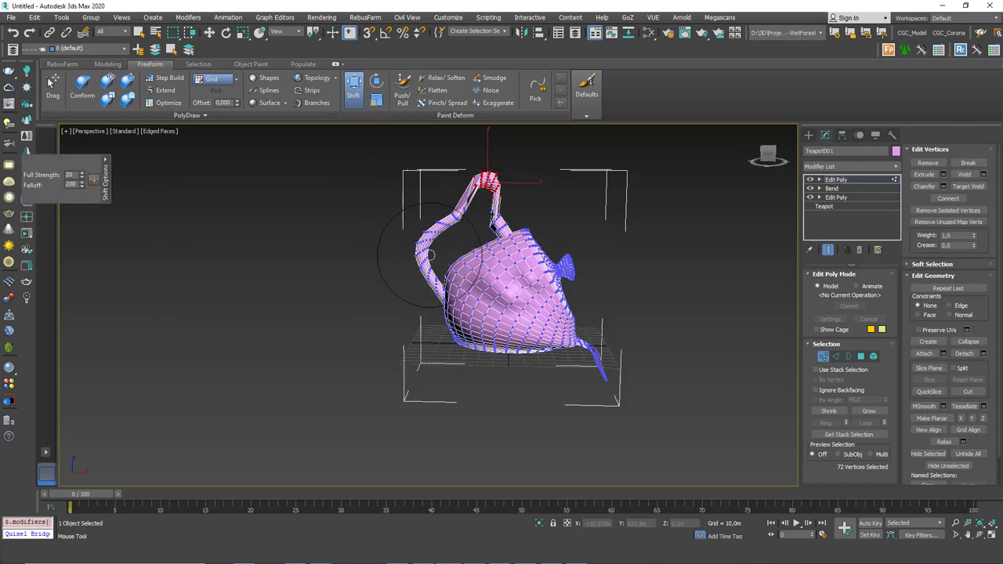
left_click_drag(533, 233, 553, 202)
mouse_move(569, 276)
left_mouse_down()
mouse_move(602, 277)
mouse_move(555, 276)
left_mouse_up()
left_click_drag(581, 350, 611, 304)
left_click_drag(507, 342, 485, 362)
left_click_drag(445, 327, 421, 331)
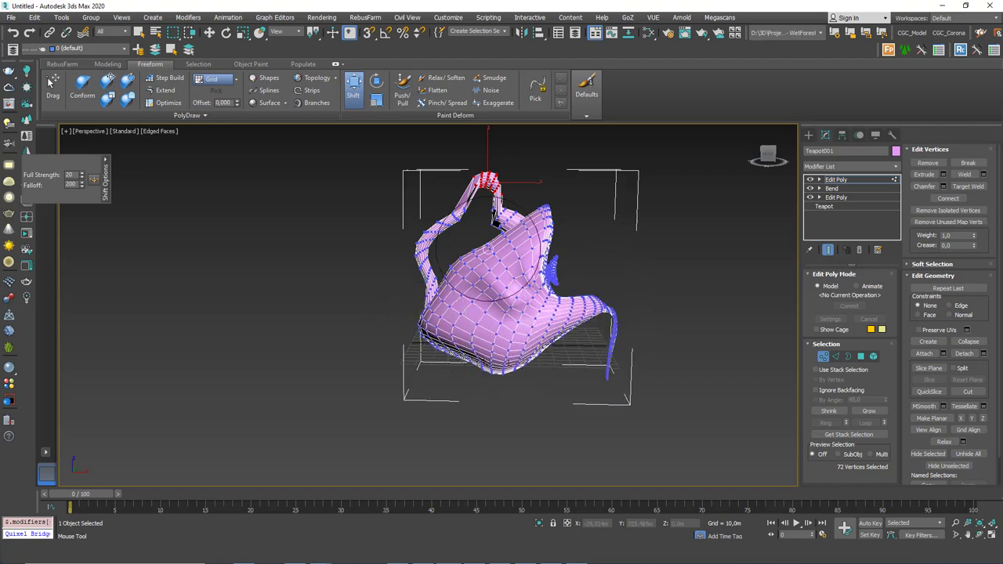
left_click_drag(467, 251, 504, 283)
mouse_move(494, 266)
middle_mouse_down("alt")
mouse_move(369, 358)
mouse_move(566, 280)
mouse_move(423, 308)
mouse_move(486, 333)
mouse_move(467, 313)
mouse_move(482, 303)
middle_mouse_up("alt")
key("w")
mouse_move(535, 235)
middle_mouse_down("alt")
mouse_move(519, 259)
mouse_move(528, 249)
middle_mouse_up("alt")
scroll(519, 260, "down", 2)
middle_click_drag(528, 248, 503, 238)
scroll(499, 222, "up", 2)
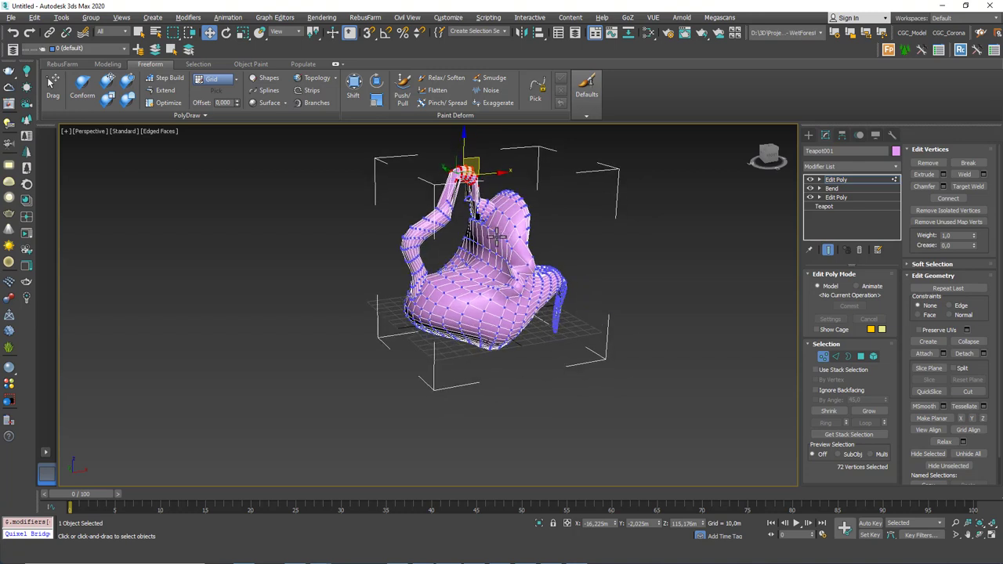
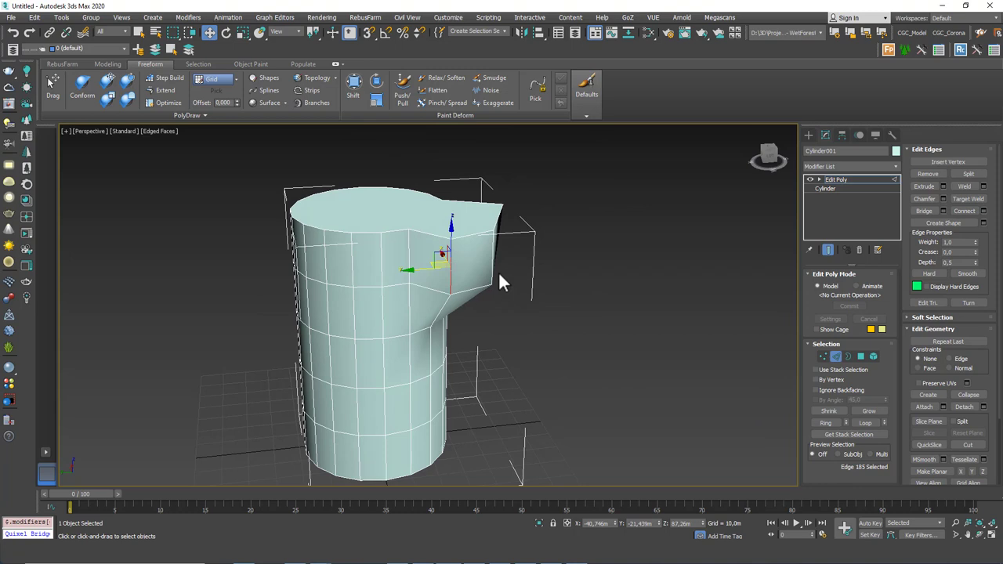
Delete the top cap polygon of the cylinder at the Polygon level of Edit Poly to open its upper end
key("3")
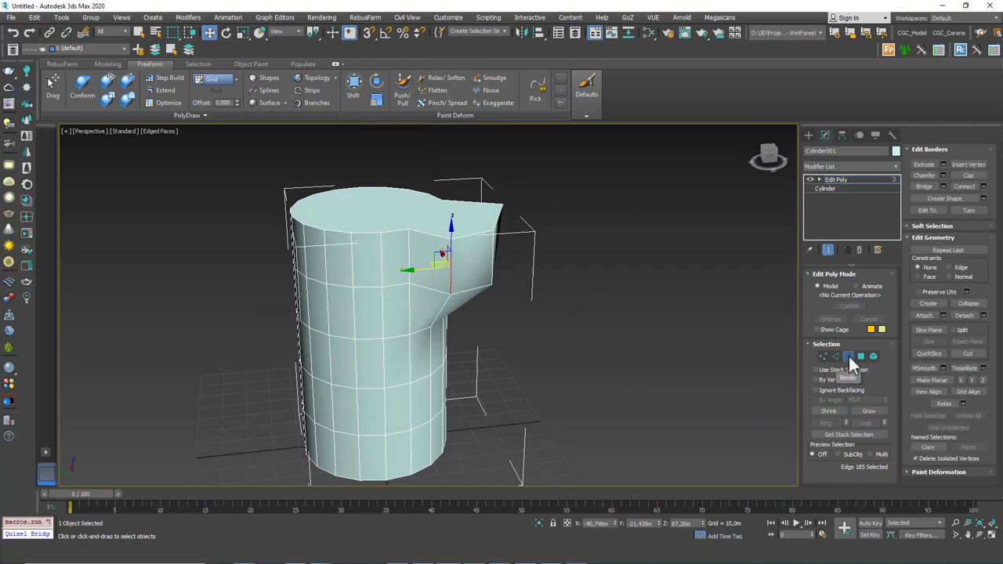
middle_click_drag(707, 332, 470, 306, "alt")
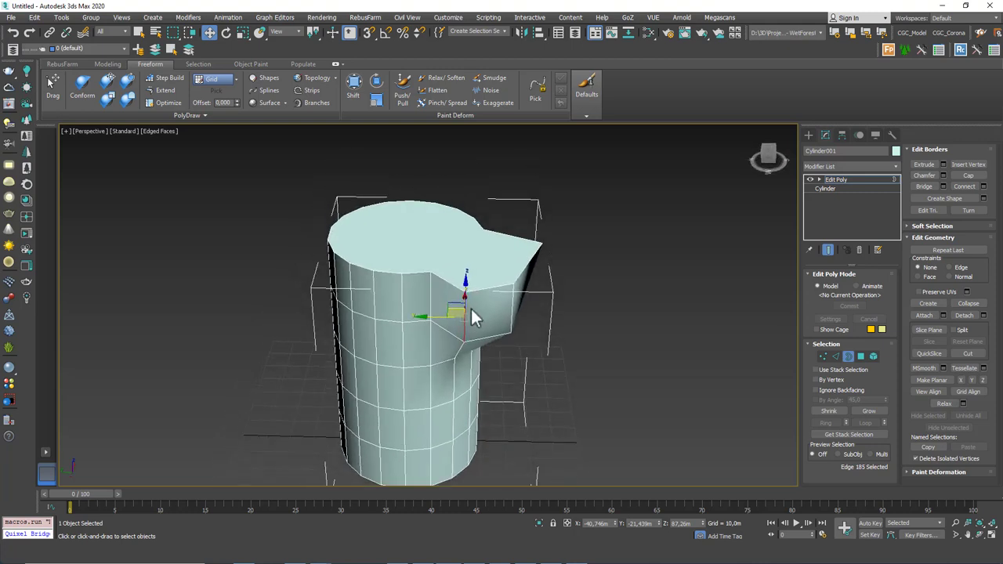
left_click(860, 357)
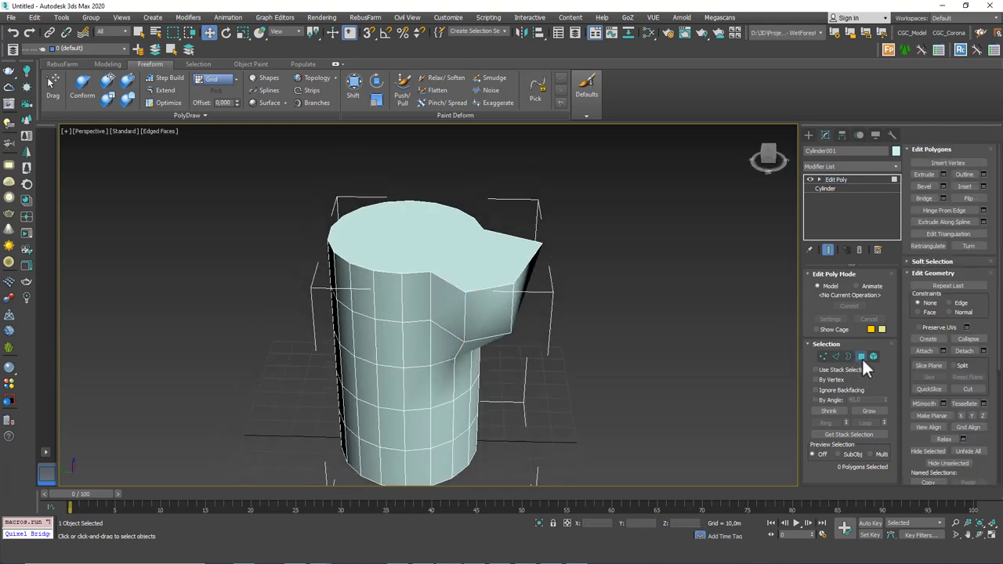
left_click(459, 261)
key("Delete")
middle_click_drag(616, 307, 631, 302)
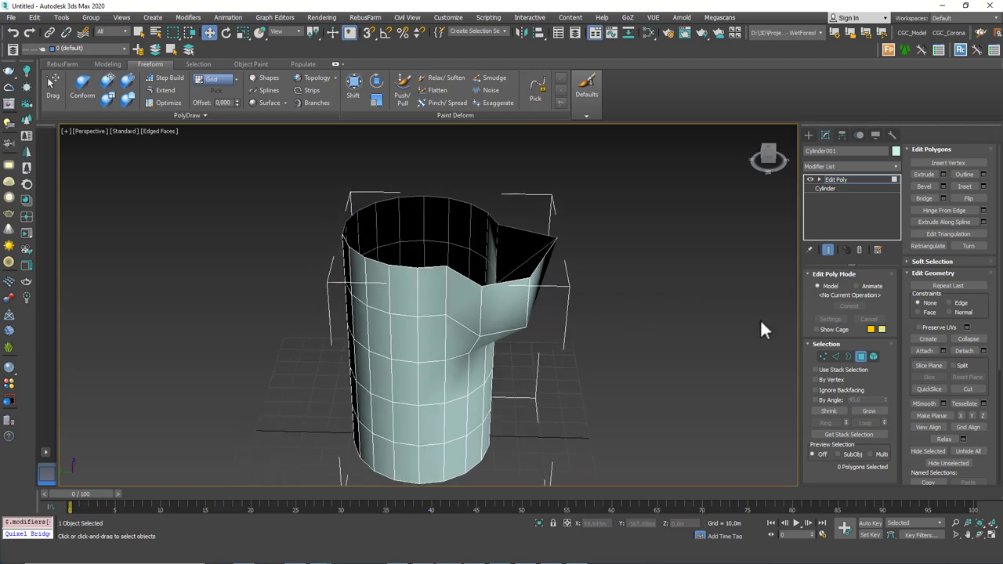
At Border level, select the cylinder's open top border and raise it to a Z position of about 104.3 m
key("3")
mouse_move(583, 260)
middle_mouse_down()
mouse_move(593, 271)
mouse_move(579, 278)
middle_mouse_up()
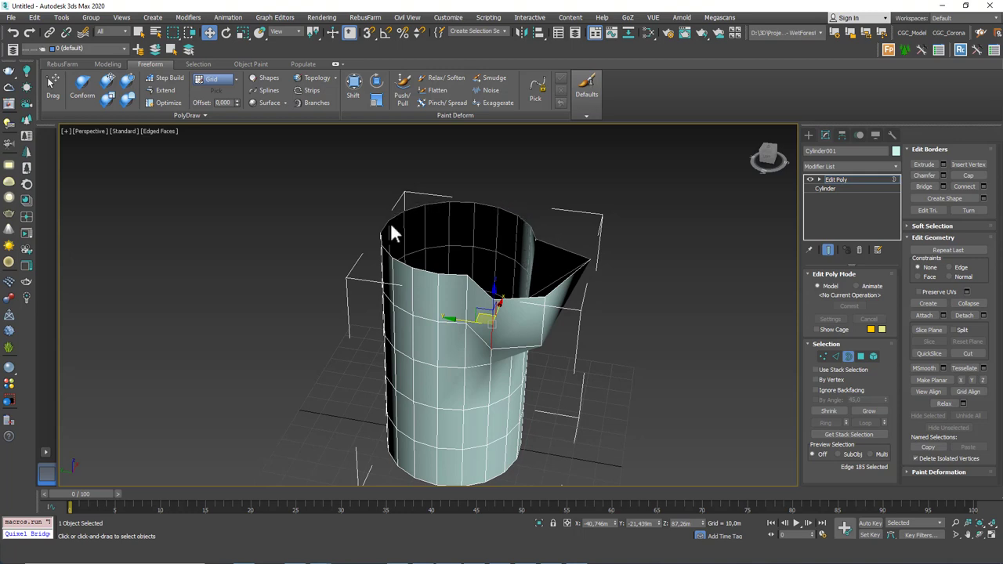
left_click(571, 247)
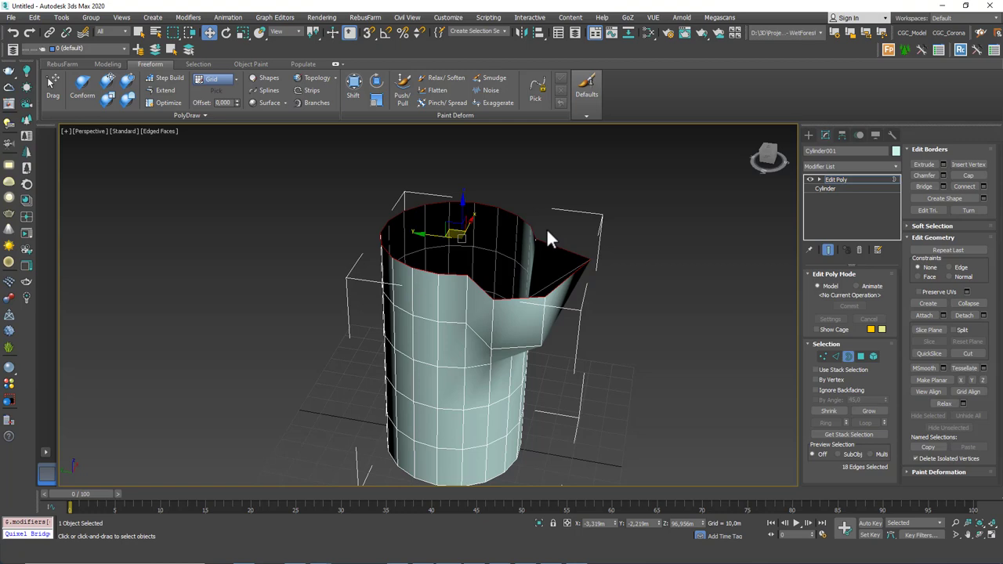
middle_click_drag(501, 248, 536, 225, "alt")
mouse_move(461, 210)
left_mouse_down()
mouse_move(465, 165)
mouse_move(462, 195)
left_mouse_up()
mouse_move(462, 196)
middle_mouse_down("alt")
mouse_move(564, 269)
mouse_move(458, 207)
middle_mouse_up("alt")
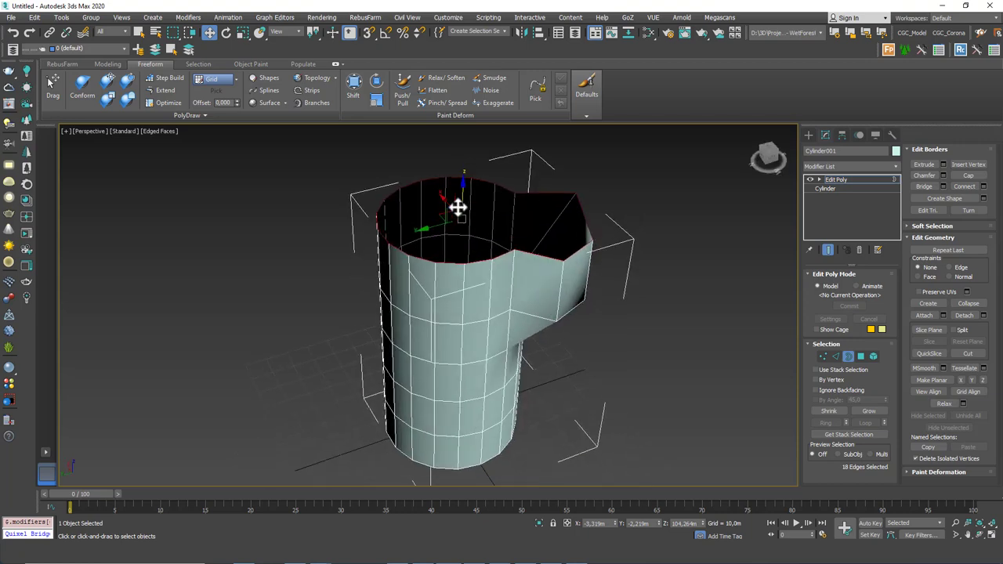
Cap the cylinder's open top border, undo the cap, and extend the border into new upward walls to a Z of about 156.7 m
left_click(963, 175)
key("ctrl+z")
middle_click_drag(480, 213, 447, 271, "alt")
left_click_drag(450, 275, 408, 147, "shift")
middle_click_drag(408, 147, 481, 264, "alt")
At Edge level, extend one edge of the open rim into two successive new faces, ending at a Z of about 194.3 m
key("2")
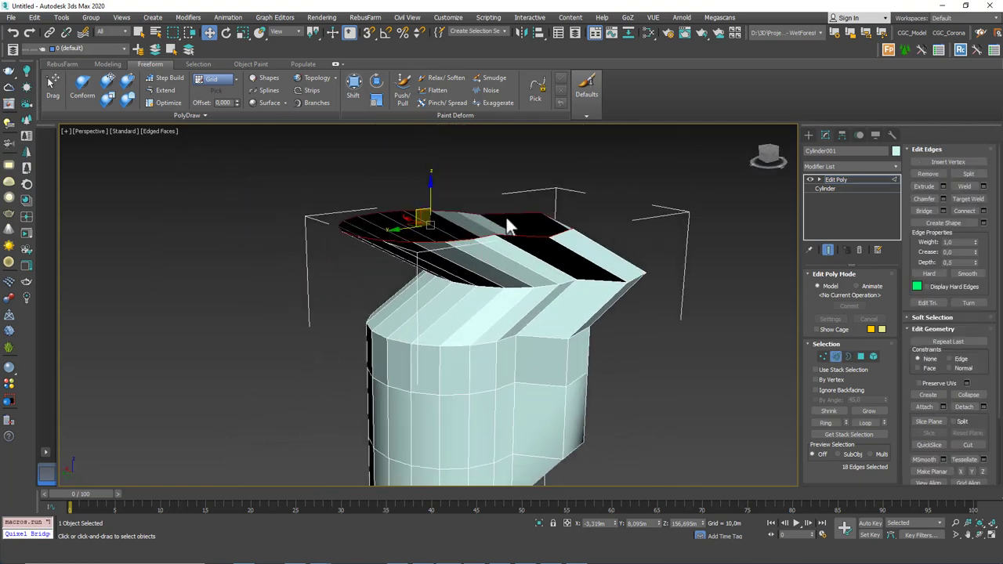
left_click(499, 214)
left_click_drag(510, 175, 510, 135, "shift")
middle_click_drag(511, 134, 481, 243, "alt")
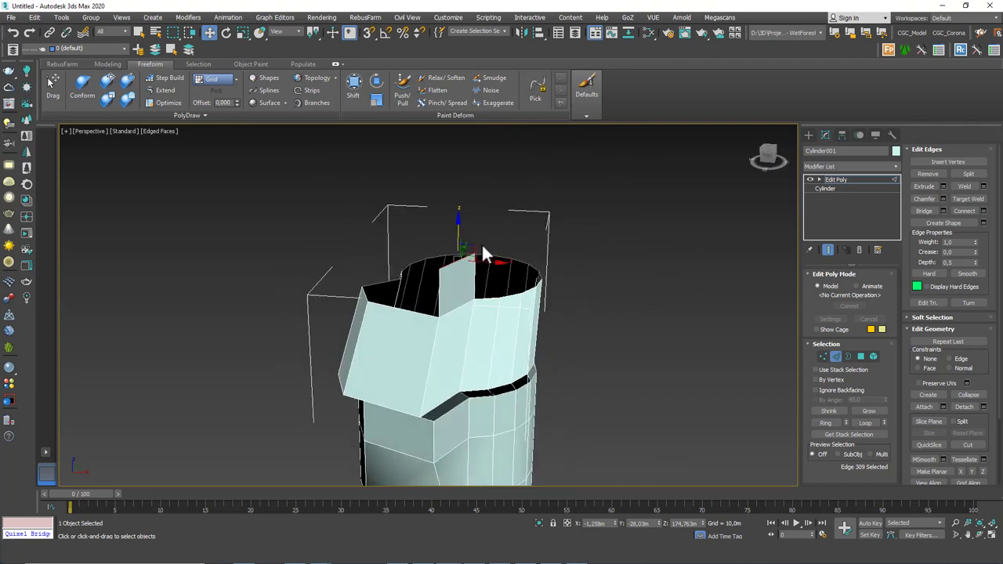
left_click_drag(475, 246, 347, 183, "shift")
mouse_move(399, 264)
middle_mouse_down("alt")
mouse_move(452, 276)
mouse_move(506, 269)
mouse_move(394, 273)
middle_mouse_up("alt")
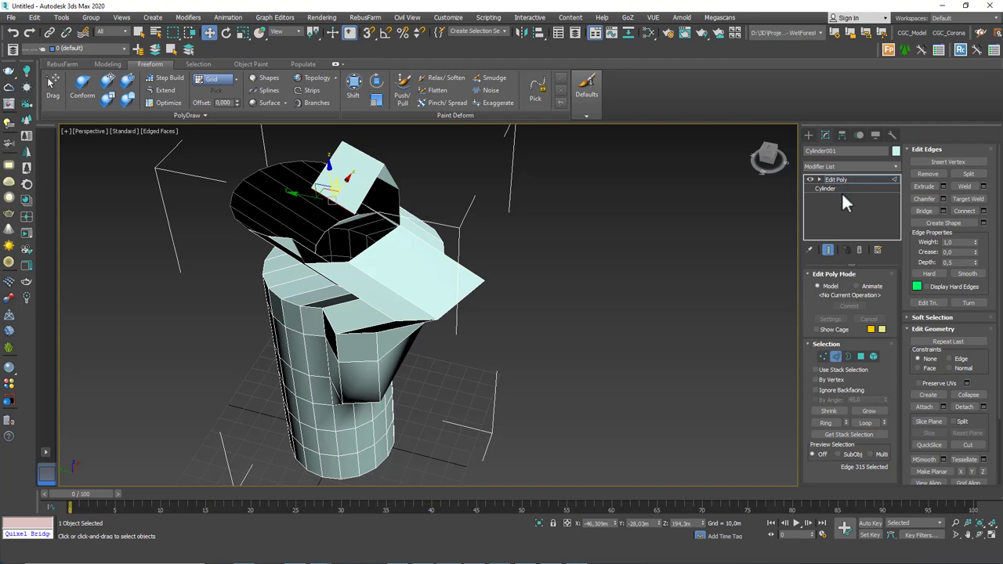
Switch to Polygon level and select individual faces one after another on the flared collar and side bulge of the cylinder
left_click(848, 356)
left_click(860, 356)
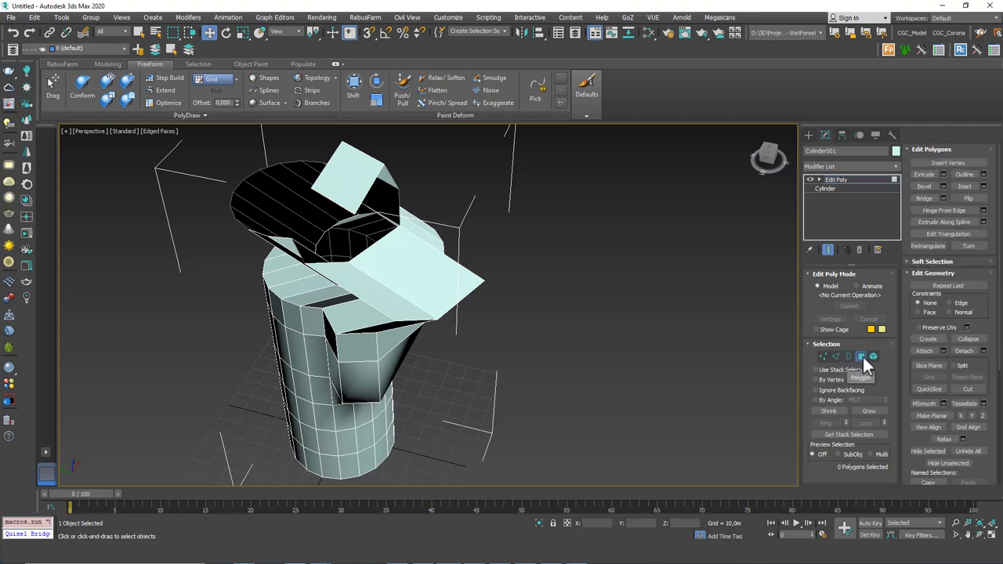
middle_click_drag(372, 312, 406, 278, "alt")
left_click(414, 260)
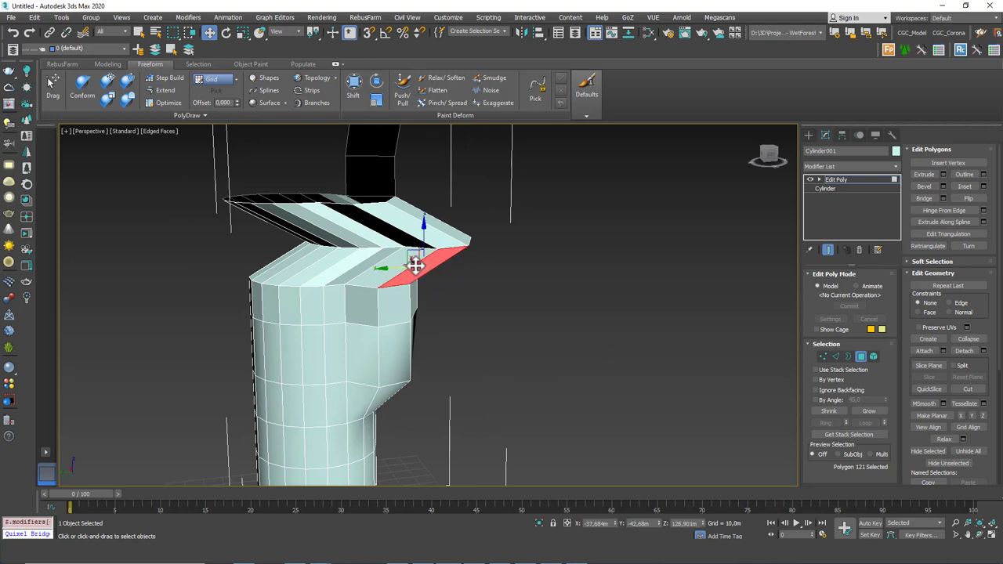
left_click(431, 232)
left_click(443, 226)
left_click(393, 268)
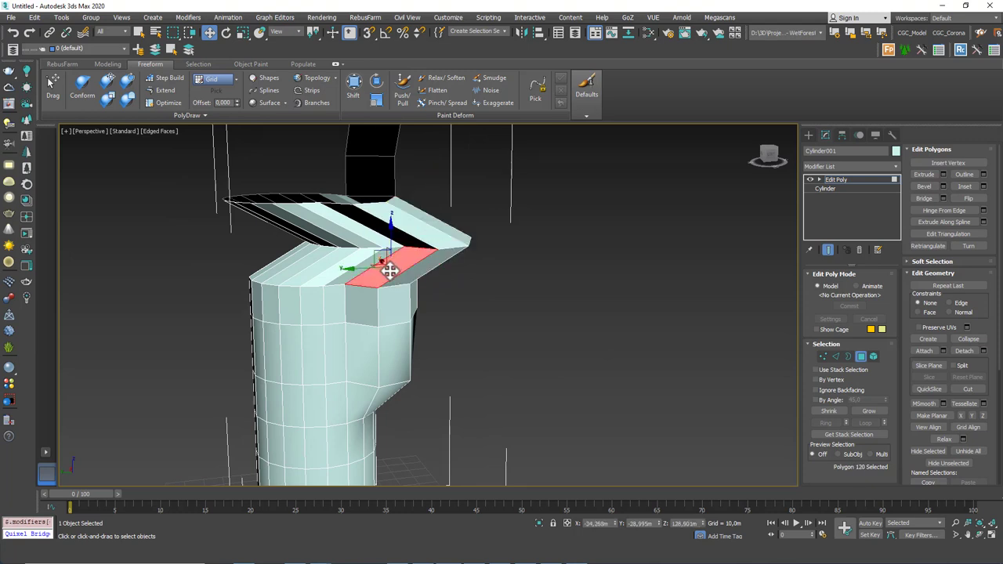
left_click(382, 308)
left_click(375, 308)
left_click(370, 347)
left_click(395, 351)
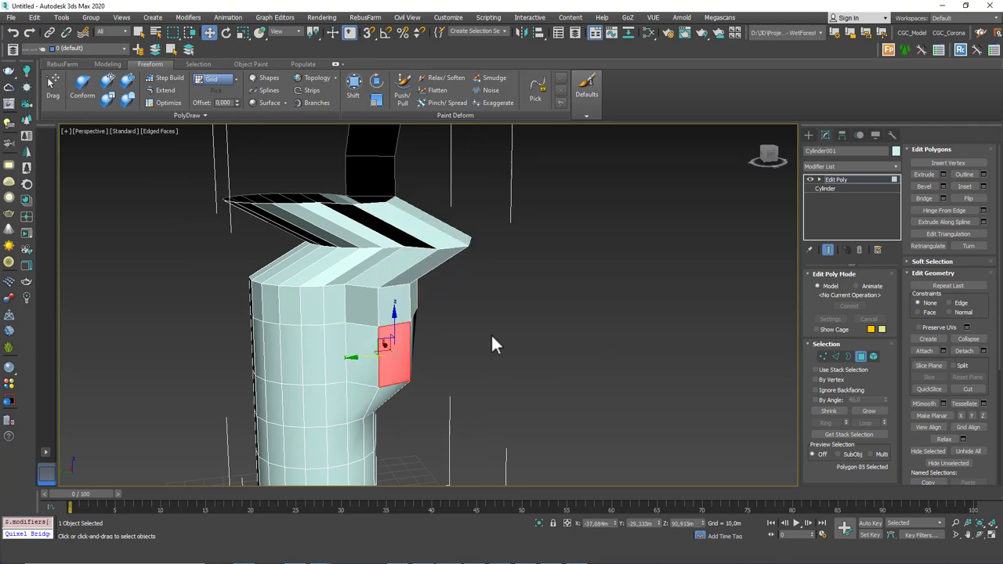
Switch to Element level and select the entire connected cylinder mesh as one element
left_click(873, 357)
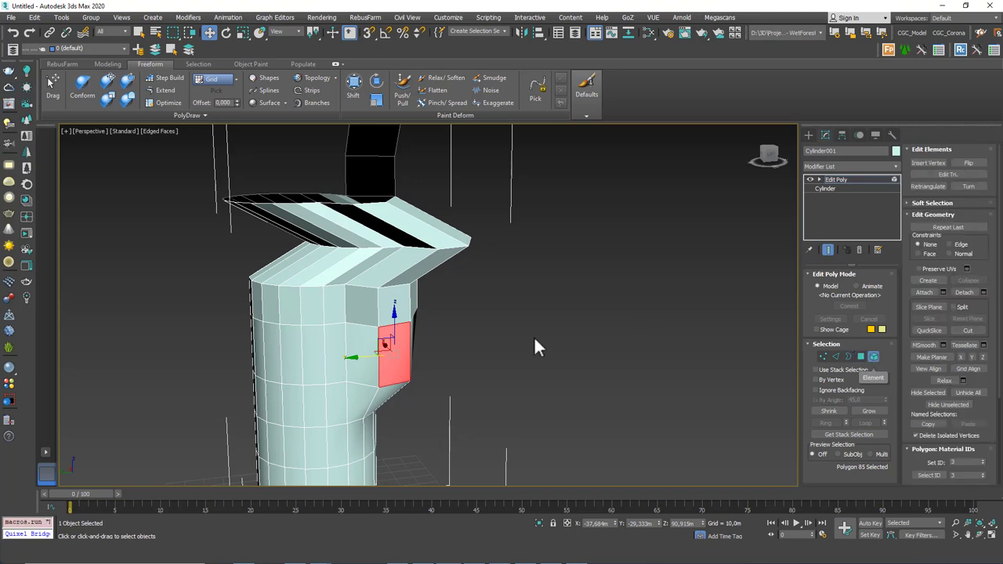
middle_click_drag(536, 341, 508, 307)
left_click(419, 338)
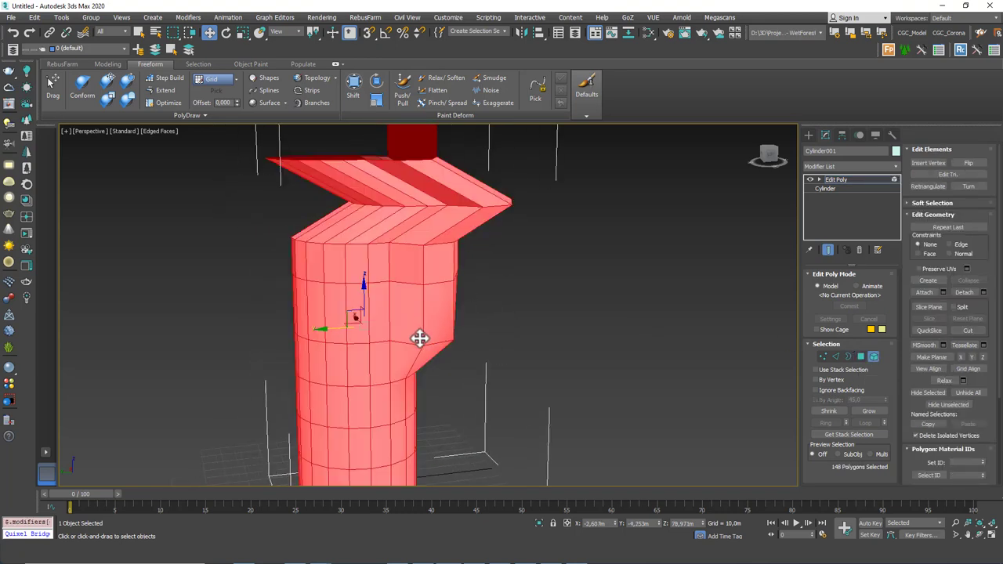
scroll(408, 337, "down", 6)
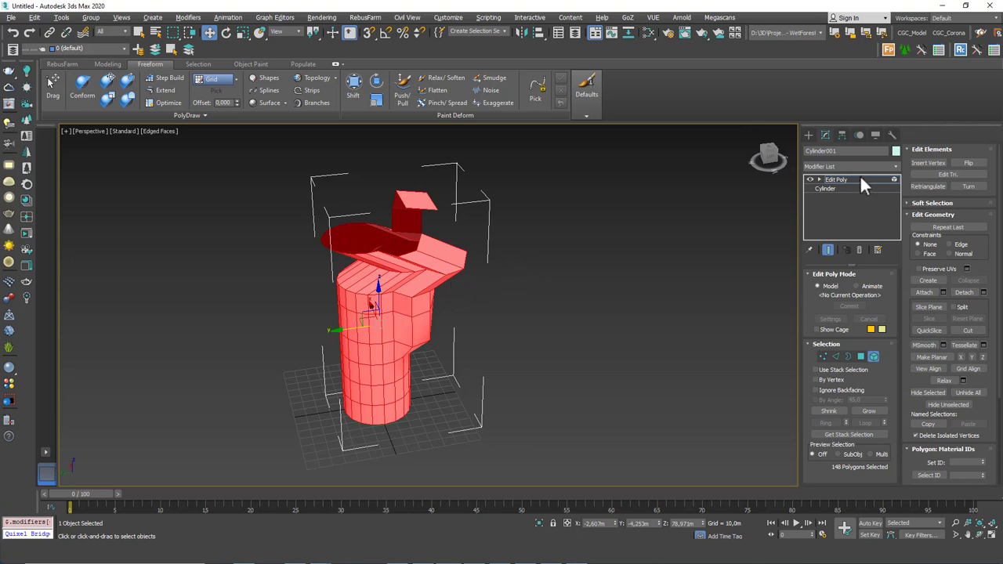
Exit the sub-object level and create a tall box primitive beside the cylinder
left_click(862, 182)
left_click(809, 135)
left_click(828, 198)
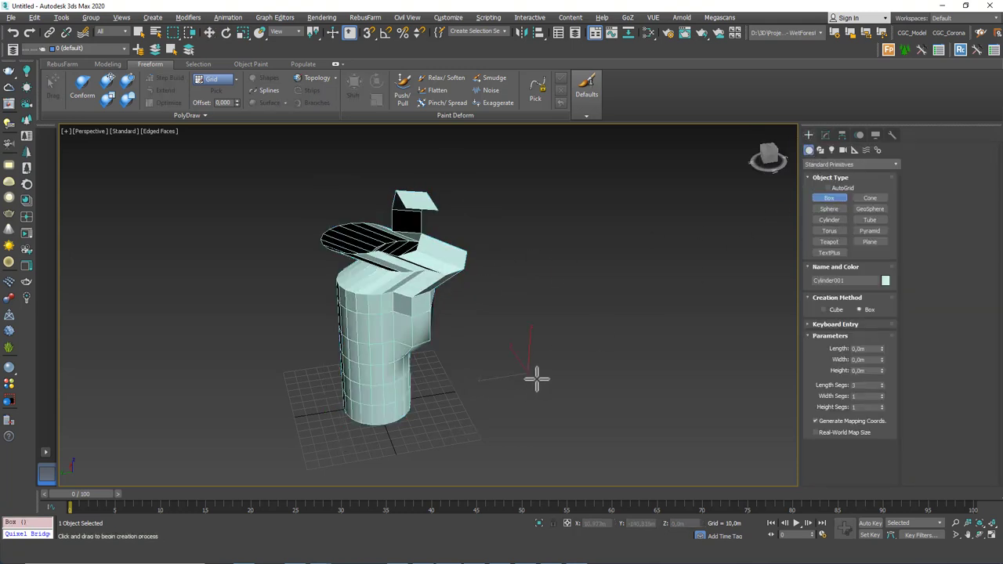
left_click_drag(528, 374, 645, 412)
left_click(645, 287)
right_click(644, 289)
Select the cylinder and attach the box to it through its Edit Poly modifier, finishing with the Move tool
left_click_drag(471, 319, 369, 346)
left_click(825, 135)
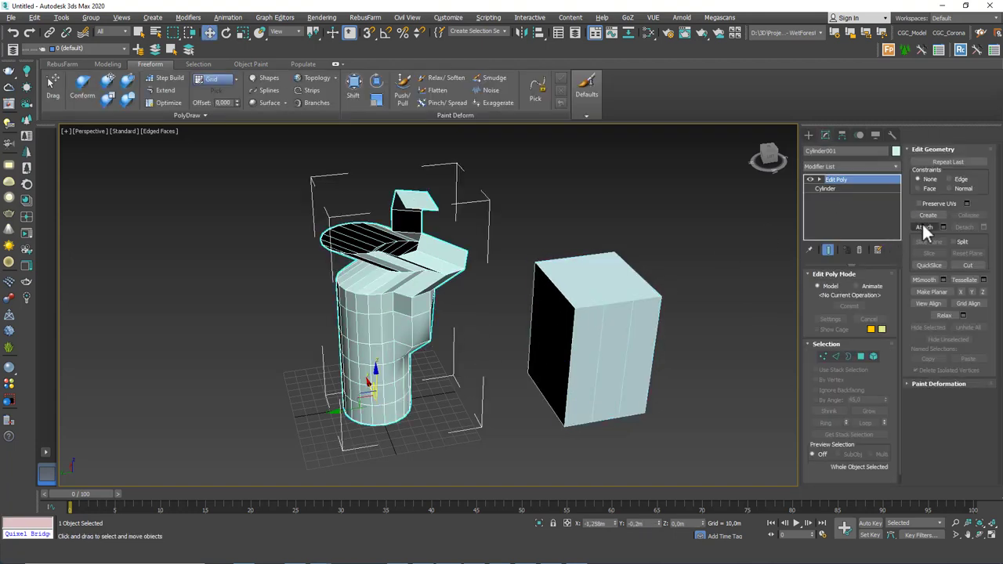
left_click(925, 227)
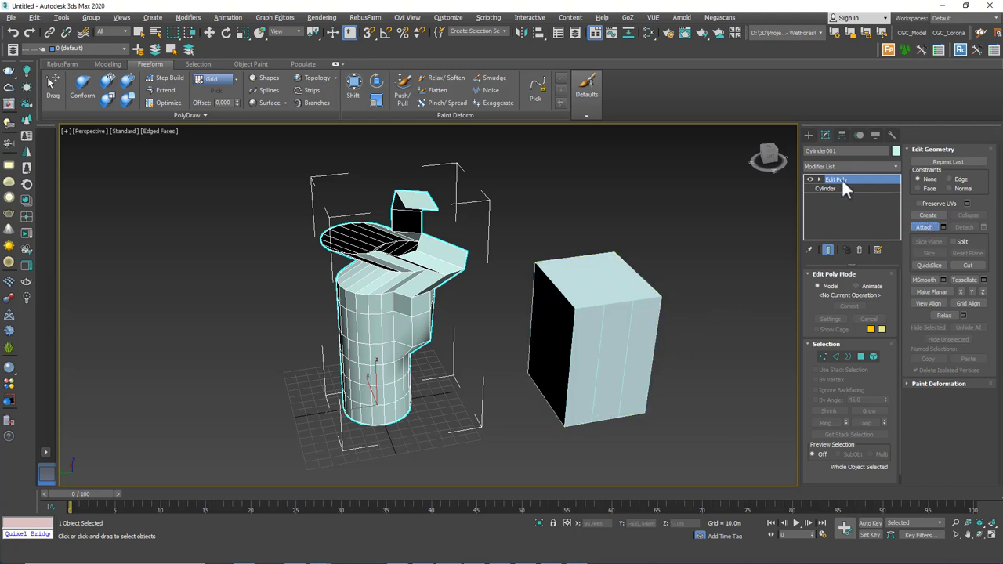
left_click(618, 324)
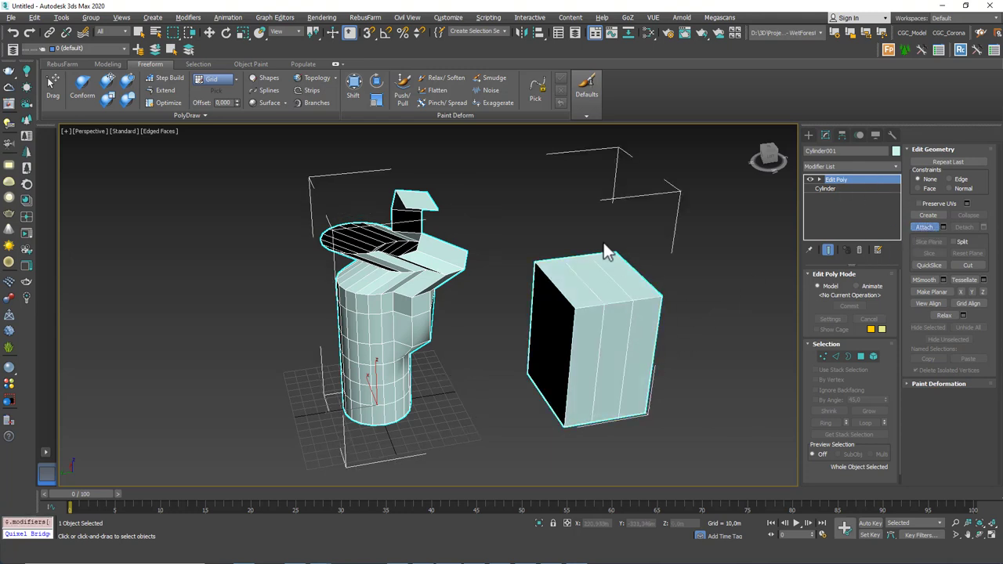
key("w")
middle_click_drag(588, 285, 457, 318, "alt")
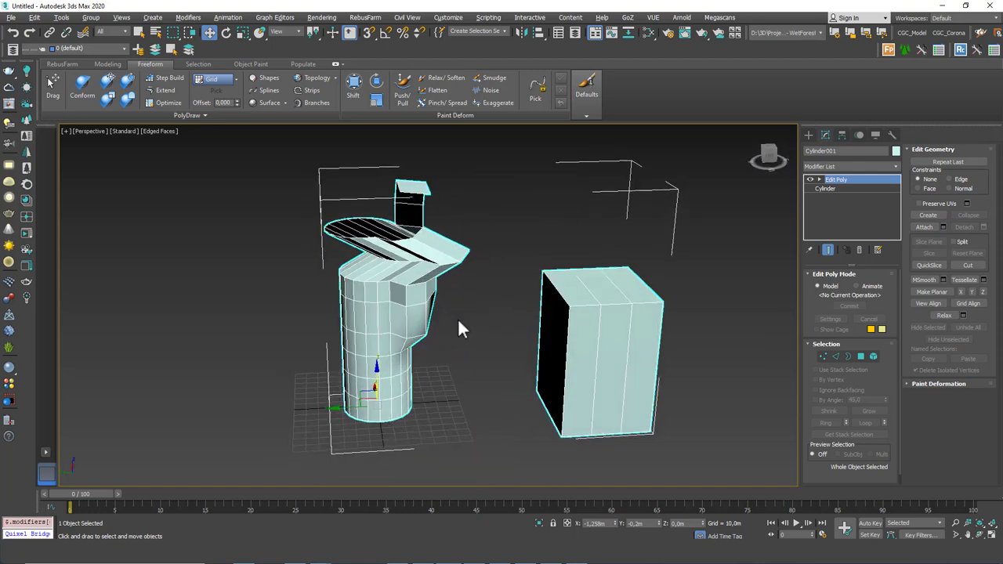
Rename the combined object as EditPoly
left_click(824, 151)
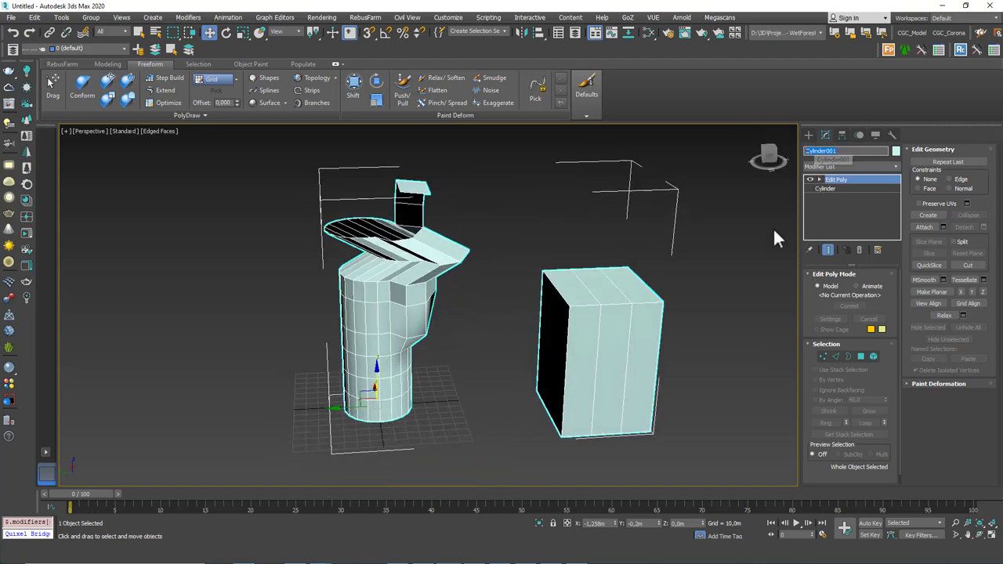
type("EditPoly")
key("Return")
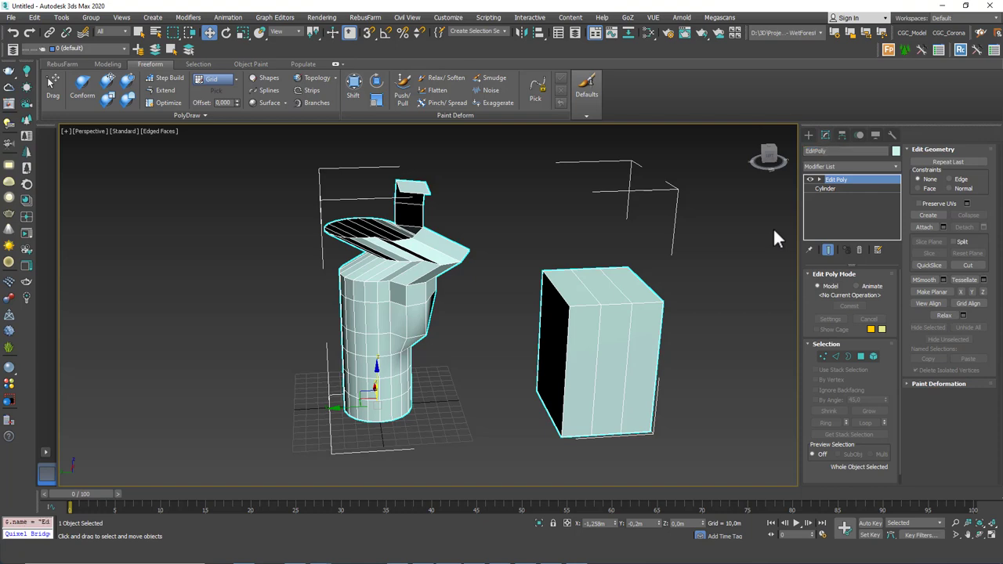
left_click(707, 284)
left_click(623, 335)
At Element level, alternately select the cylinder and box elements to compare the separate parts of the combined object
key("5")
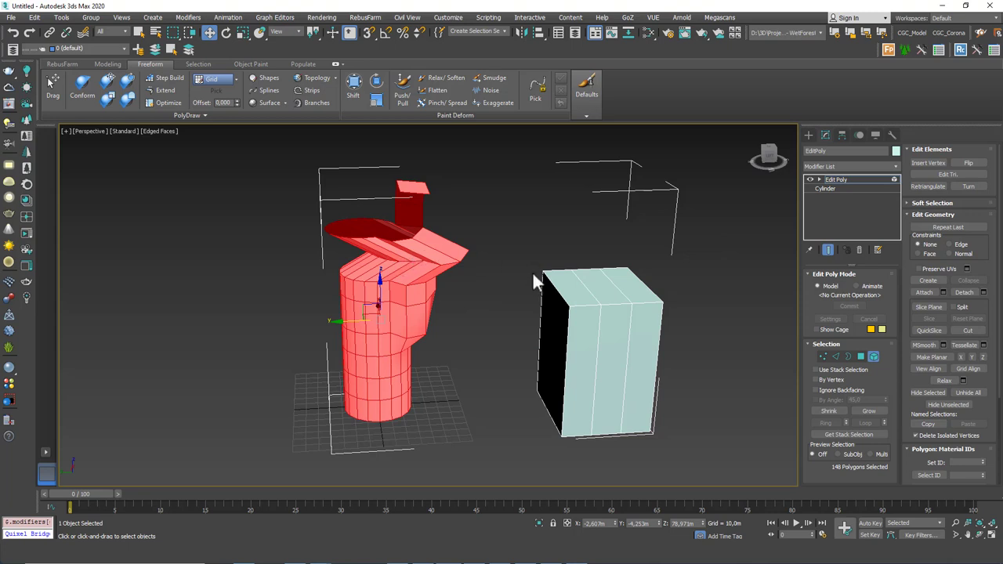
left_click(572, 384)
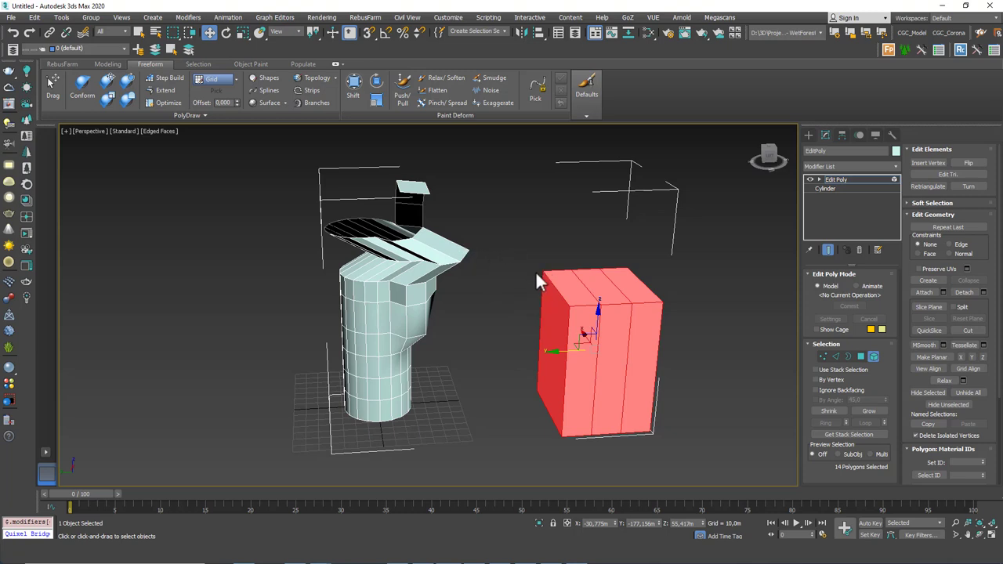
left_click(443, 274)
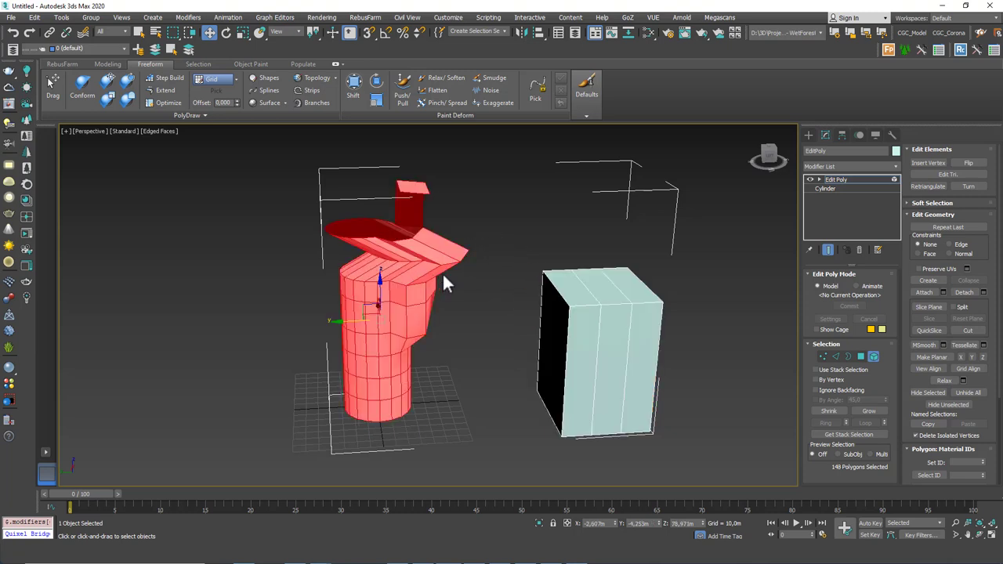
left_click(572, 298)
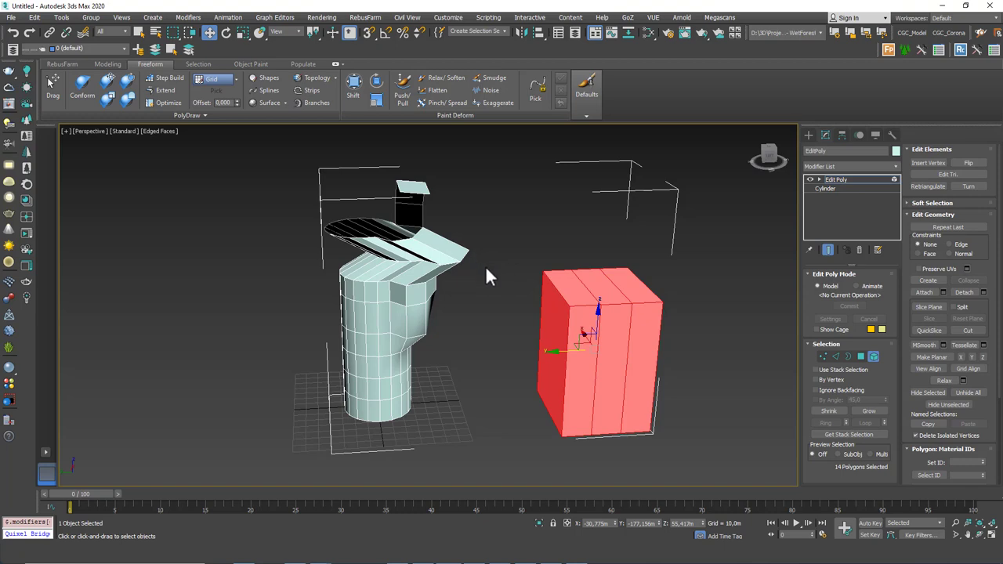
middle_click_drag(559, 336, 413, 268, "alt")
left_click(421, 269)
left_click(450, 314)
left_click(428, 268)
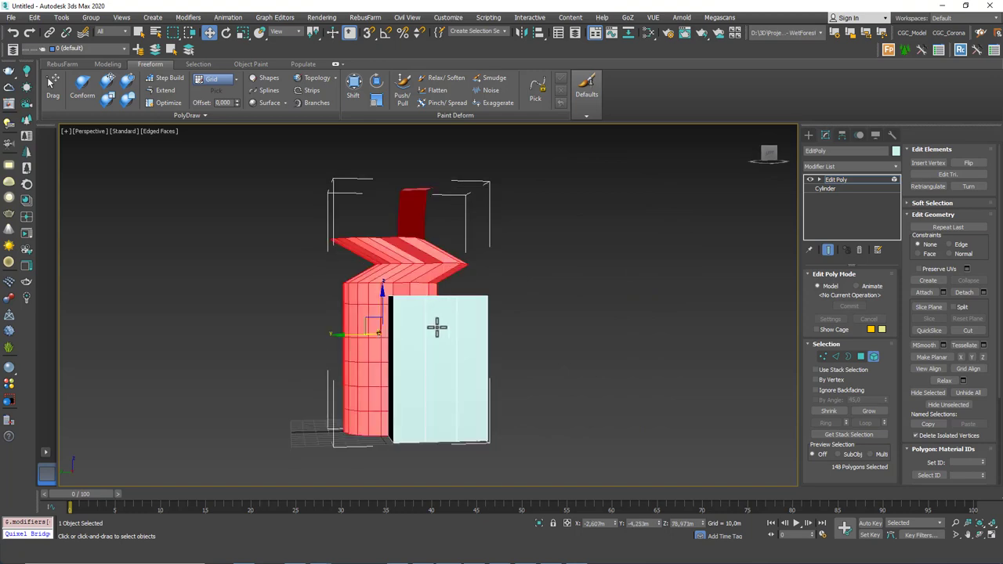
Select the box element and move it to about X -32.1 m and Y -157.3 m, beside the cylinder
left_click(437, 318)
middle_click_drag(437, 318, 417, 362, "alt")
left_click_drag(429, 351, 546, 338)
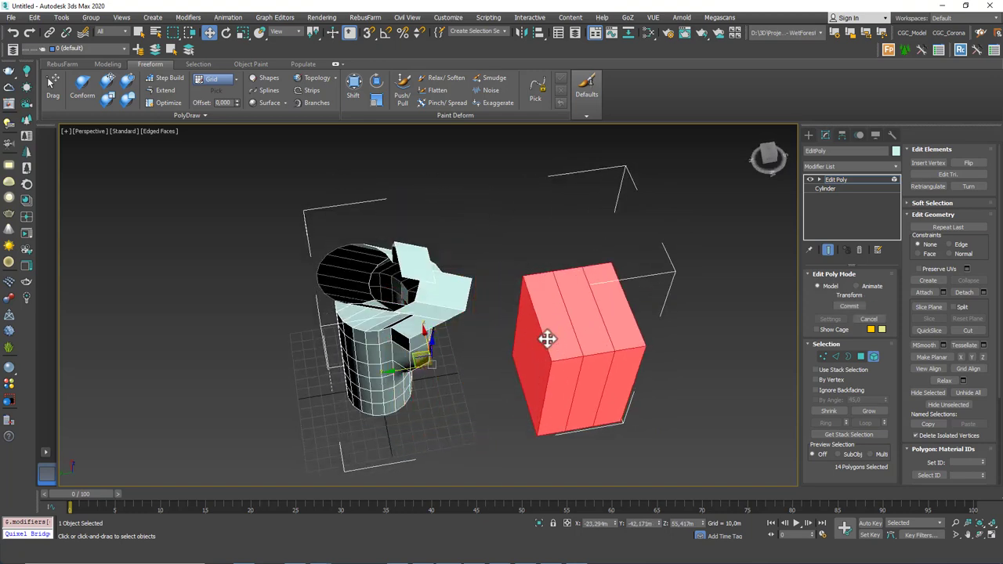
middle_click_drag(546, 338, 462, 290, "alt")
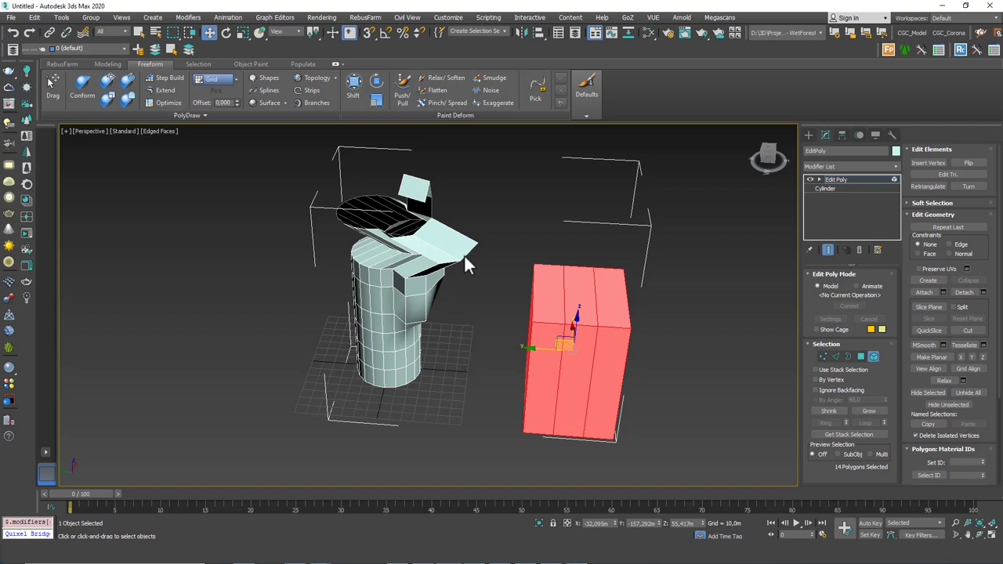
Leave Element level and delete the whole combined object to empty the scene
left_click(862, 179)
key("Delete")
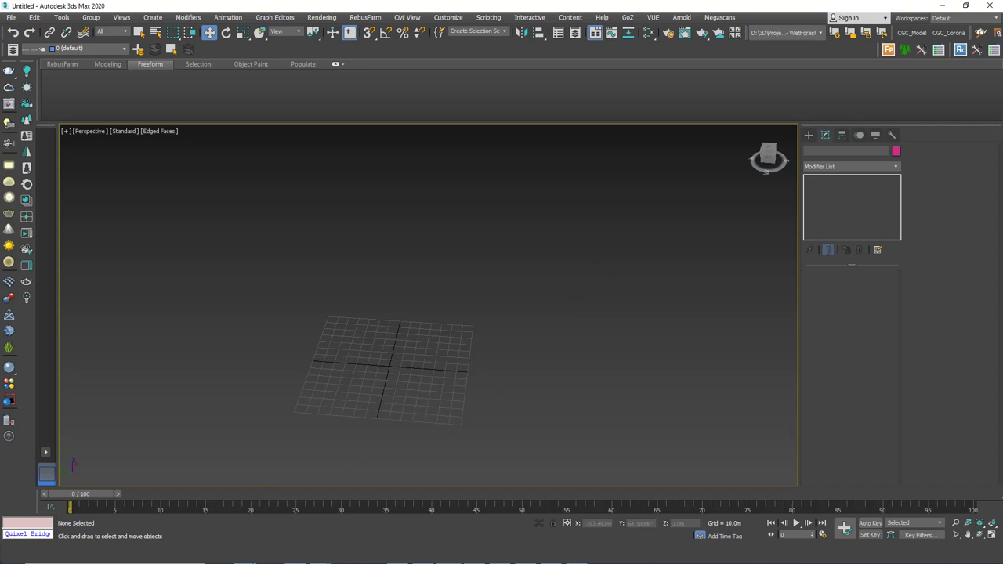
Bring the spoon reference image over the viewport, enlarge it to examine the spoon's shape, and return to 3ds Max
right_click_drag(0, 203, 253, 226)
scroll(253, 224, "down", 8)
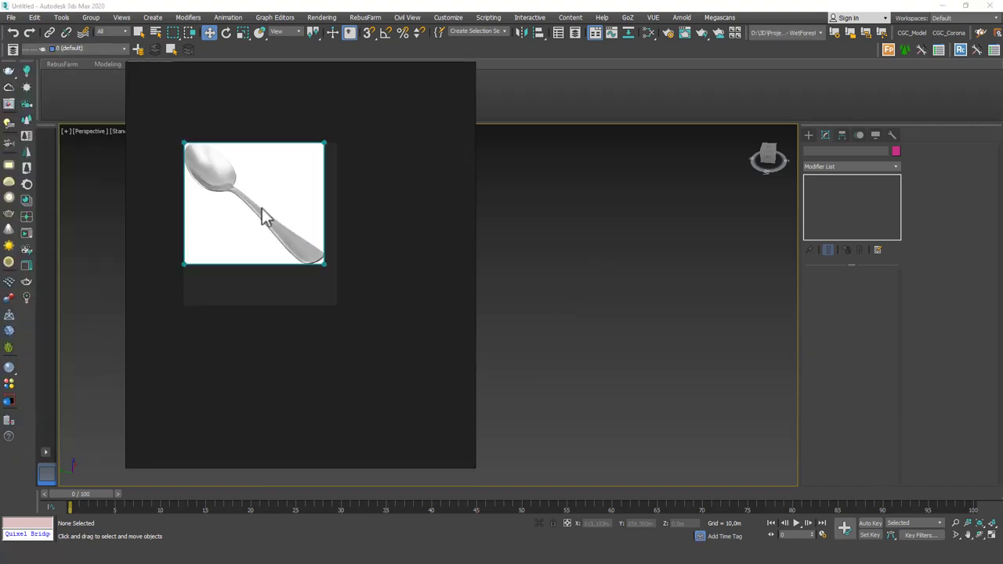
scroll(325, 242, "up", 4)
middle_click_drag(262, 208, 318, 236)
scroll(312, 215, "down", 4)
scroll(320, 224, "up", 2)
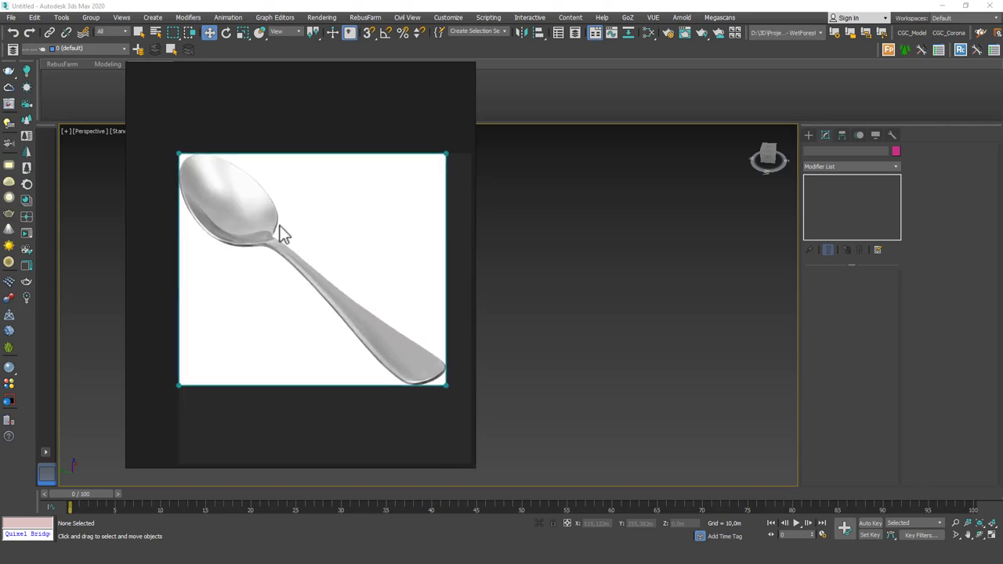
left_click_drag(404, 232, 356, 227)
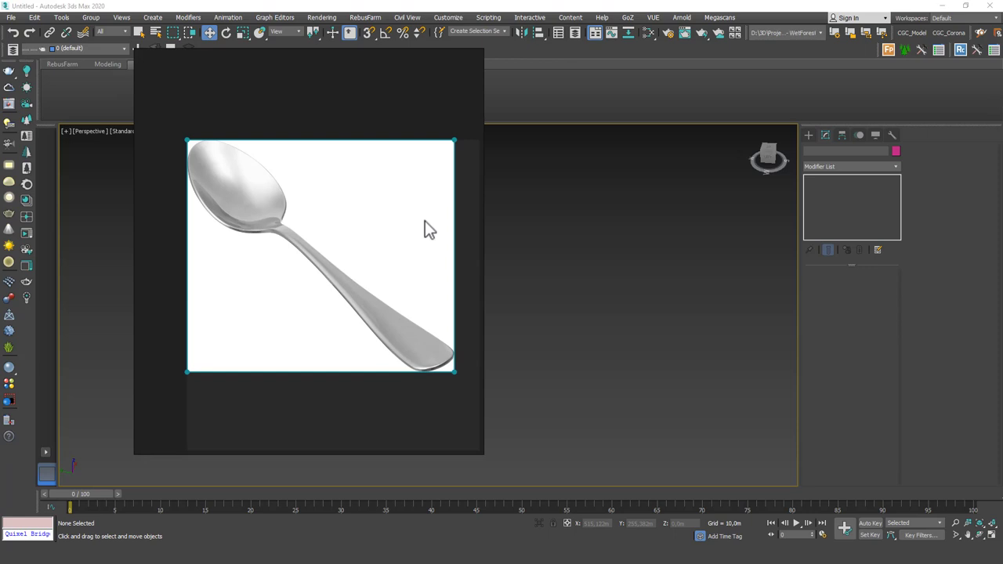
left_click_drag(423, 222, 381, 203)
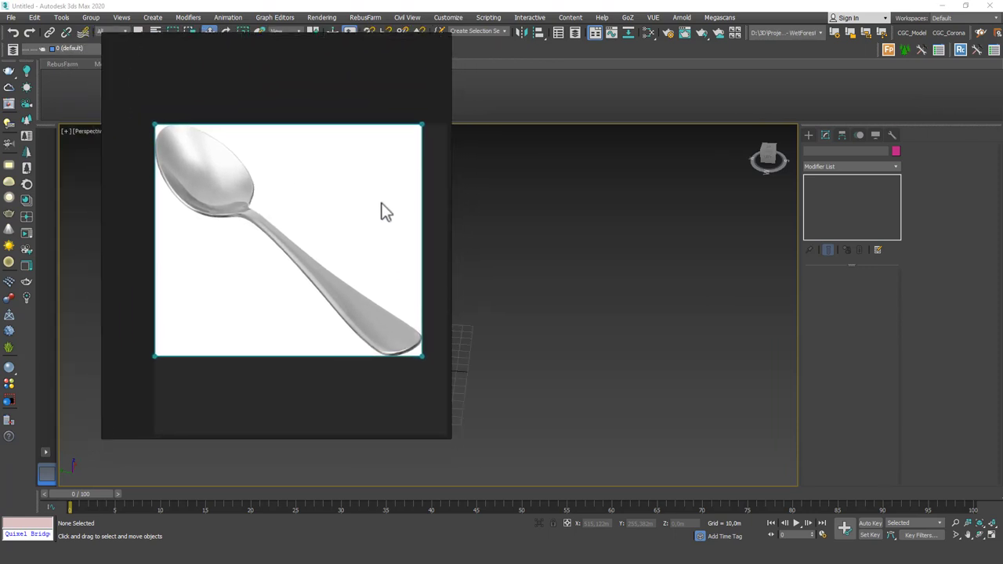
right_click_drag(382, 202, 369, 209)
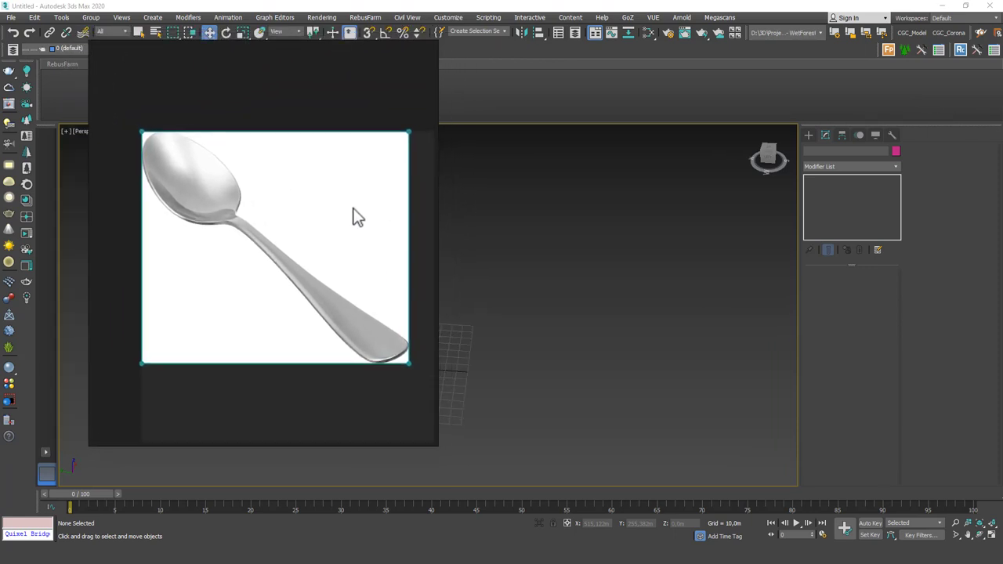
left_click(562, 200)
Create a plane about 69 m long near the centre of the grid and open its parameters for editing
left_click(806, 135)
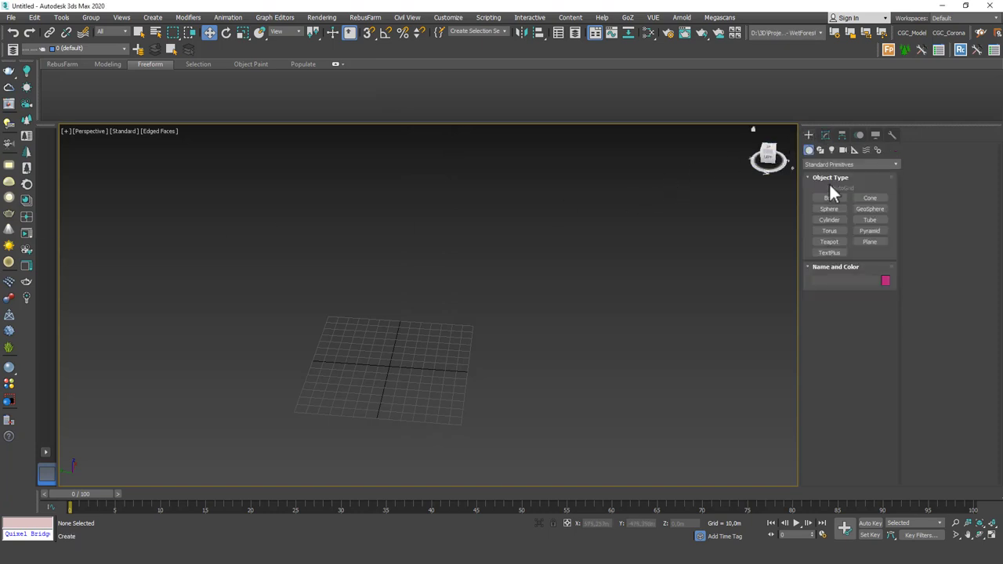
left_click(869, 241)
middle_click_drag(403, 324, 451, 283, "alt")
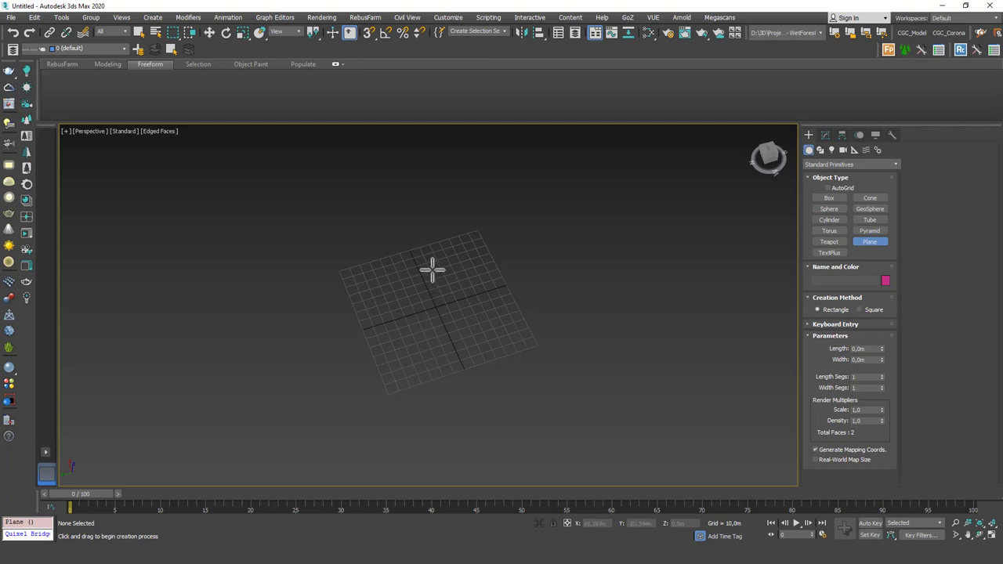
scroll(436, 298, "up", 3)
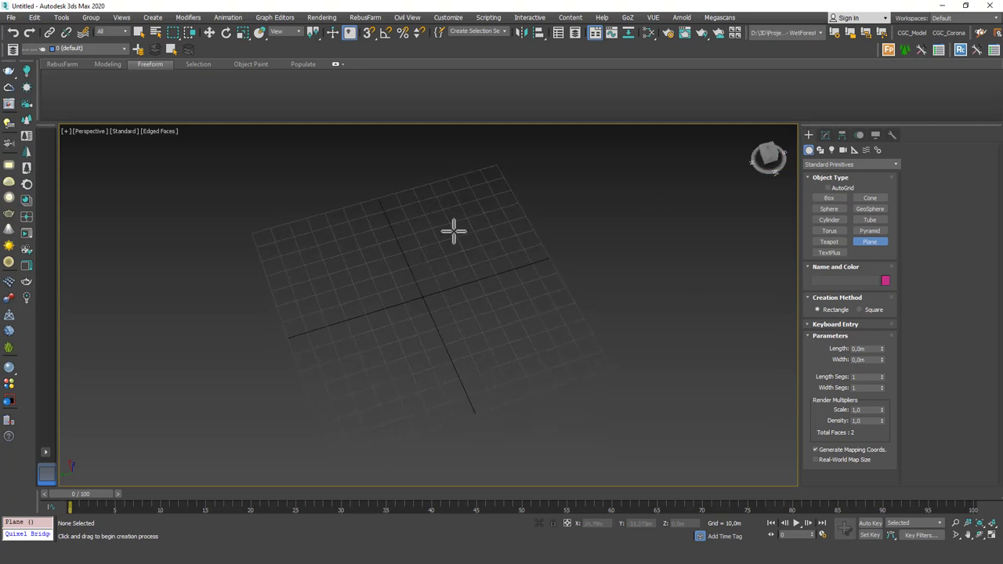
left_click_drag(456, 230, 370, 369)
key("w")
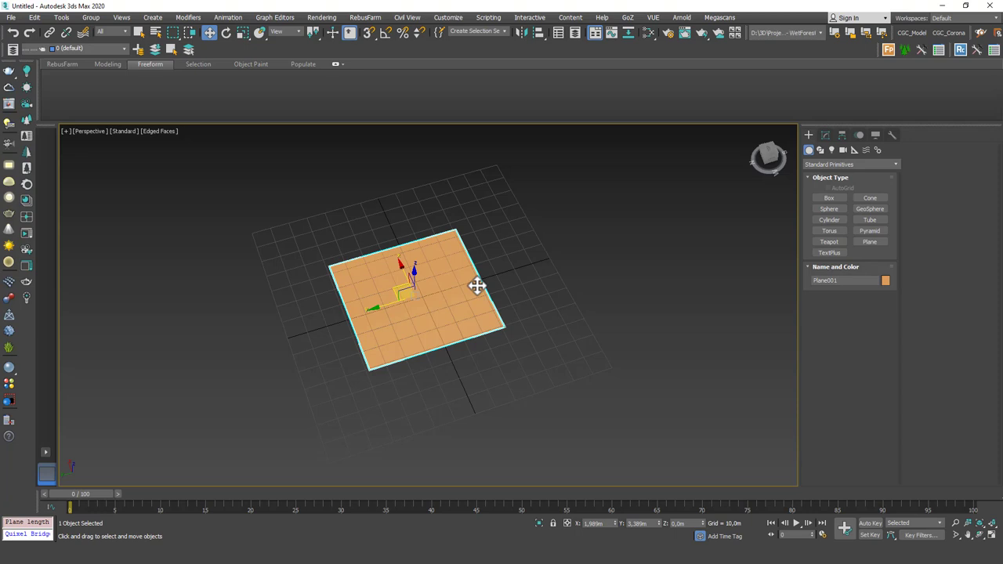
left_click(826, 134)
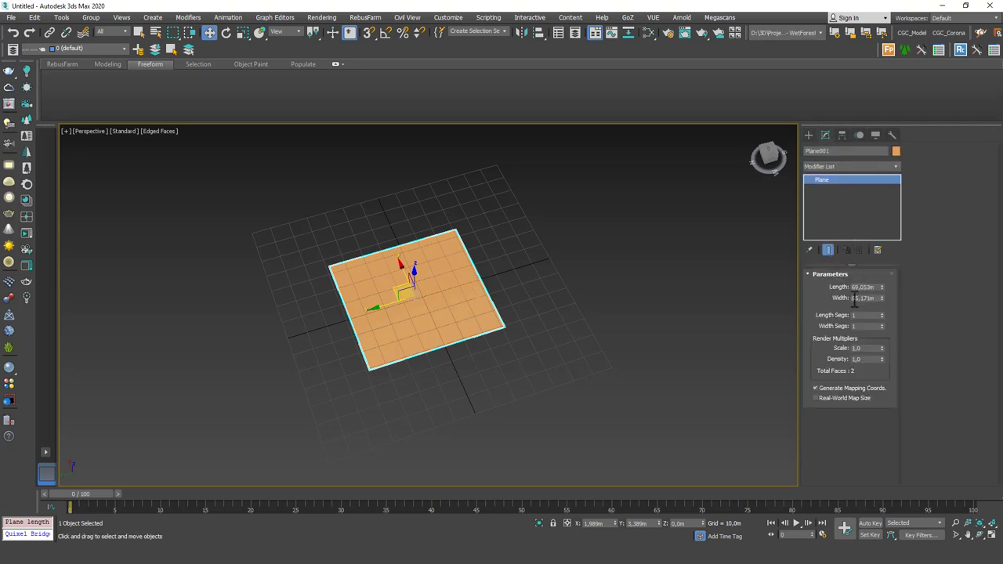
Try 4 length and 4 width segments on the plane and reset both counts to 1
double_click(858, 315)
type("4")
double_click(860, 328)
type("4")
left_click(857, 315)
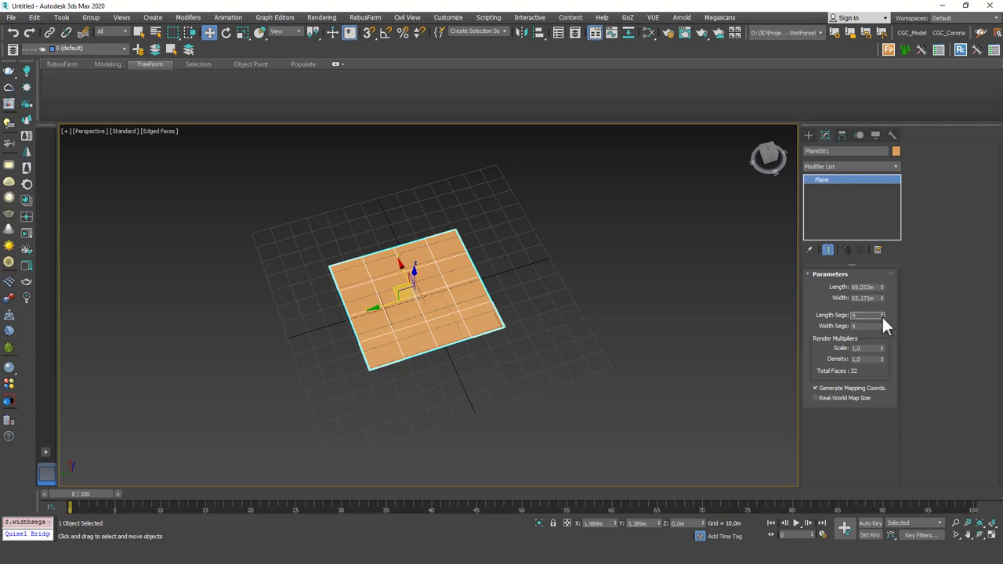
right_click(881, 315)
right_click(881, 326)
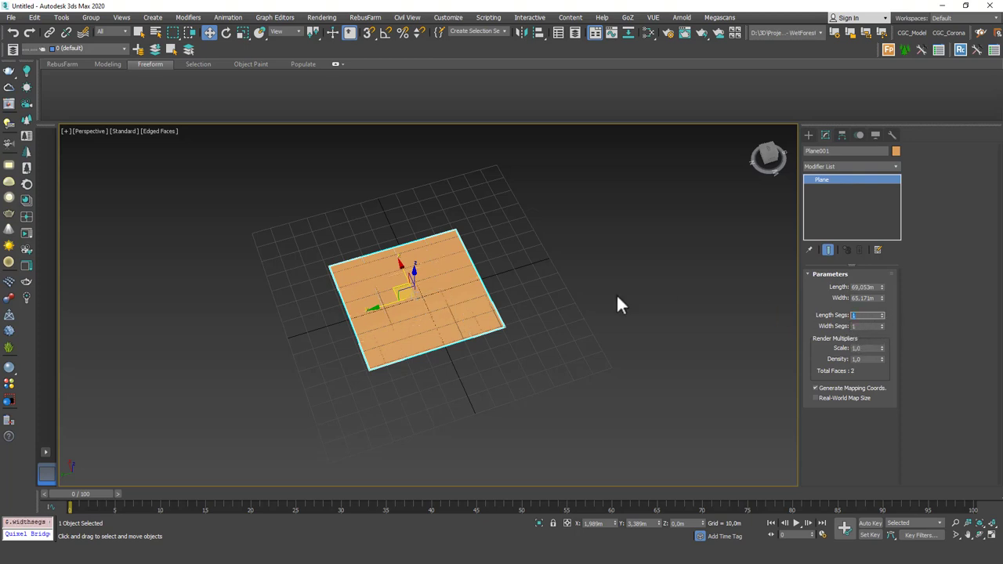
Hide the viewport grid and move the plane to the origin by zeroing its X and Y position
mouse_move(484, 283)
middle_mouse_down()
mouse_move(517, 274)
mouse_move(500, 293)
middle_mouse_up()
key("g")
scroll(501, 292, "up", 1)
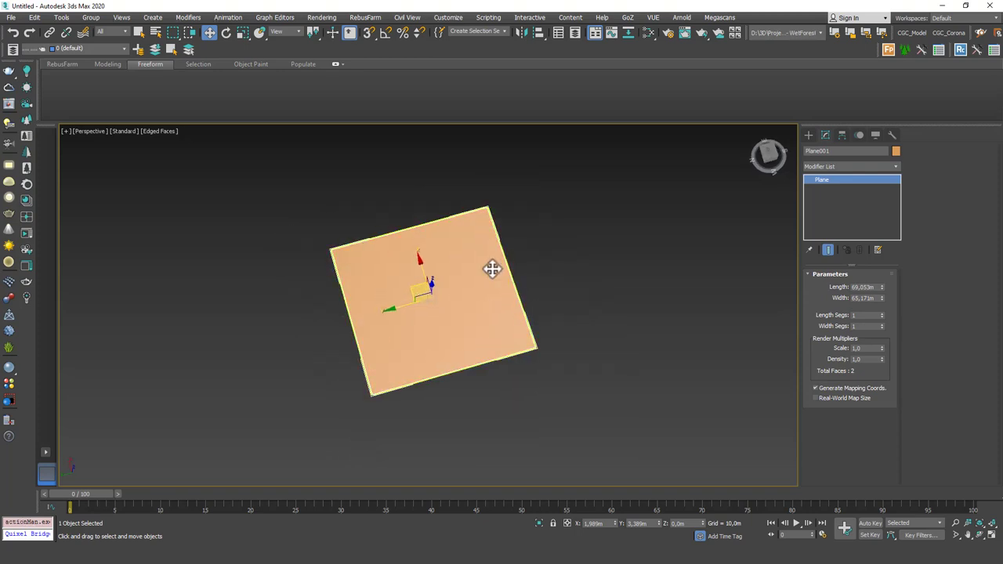
right_click(615, 523)
right_click(660, 522)
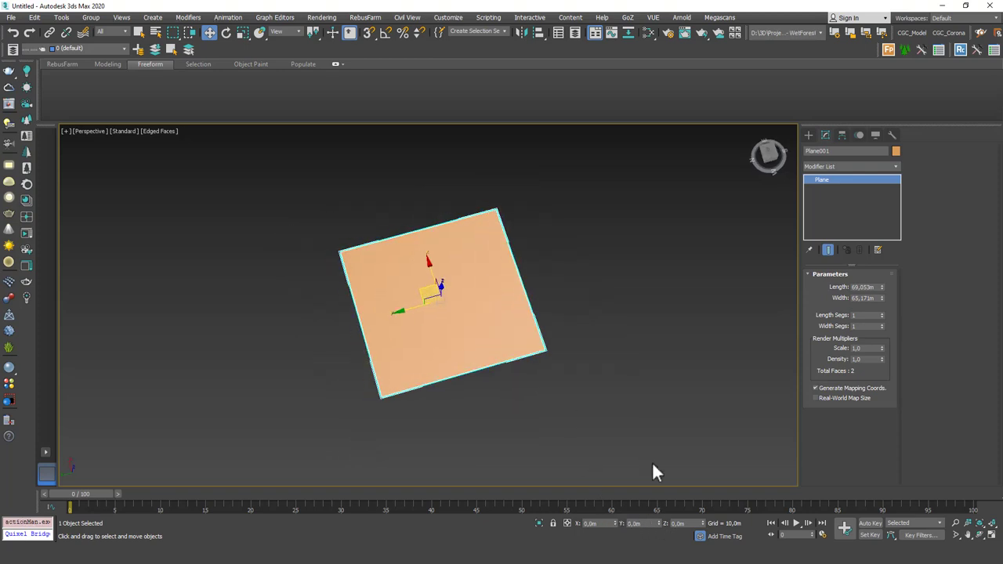
Add an Edit Poly modifier to the plane
left_click(853, 167)
scroll(842, 191, "down", 8)
left_click(819, 199)
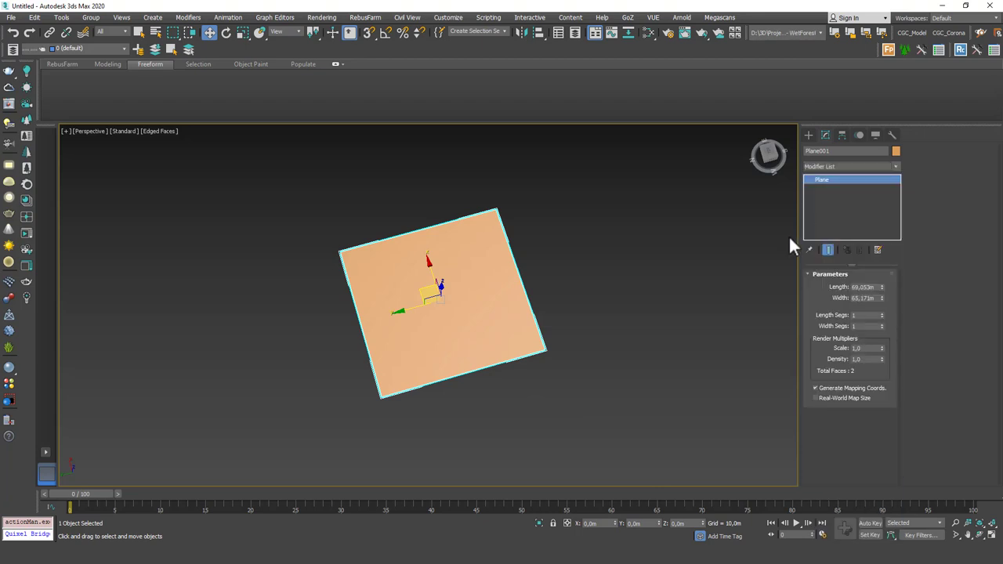
middle_click_drag(524, 315, 553, 288)
Select one border edge of the plane at Edge level and scale it to about 230% along X
key("2")
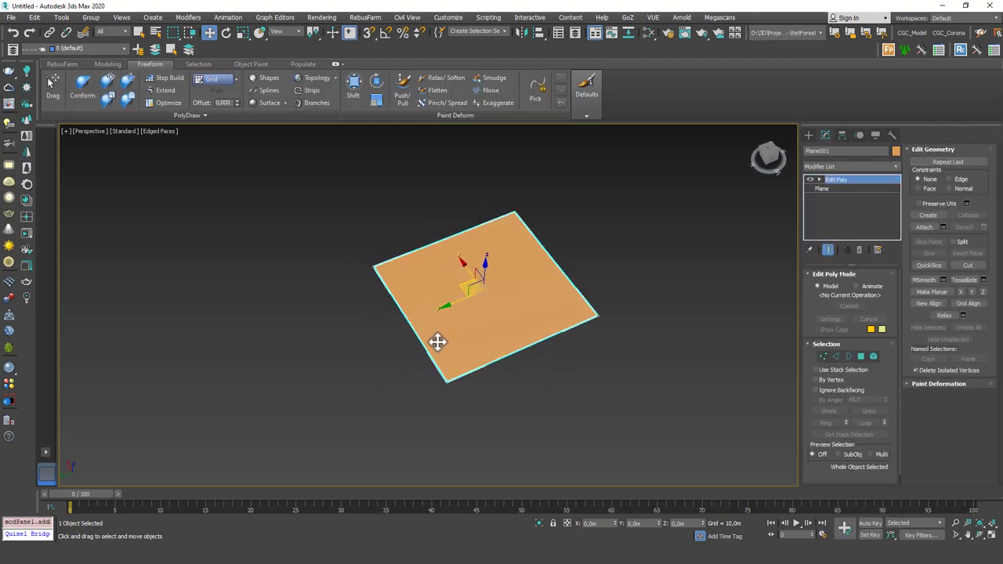
left_click(418, 301)
left_click(563, 259)
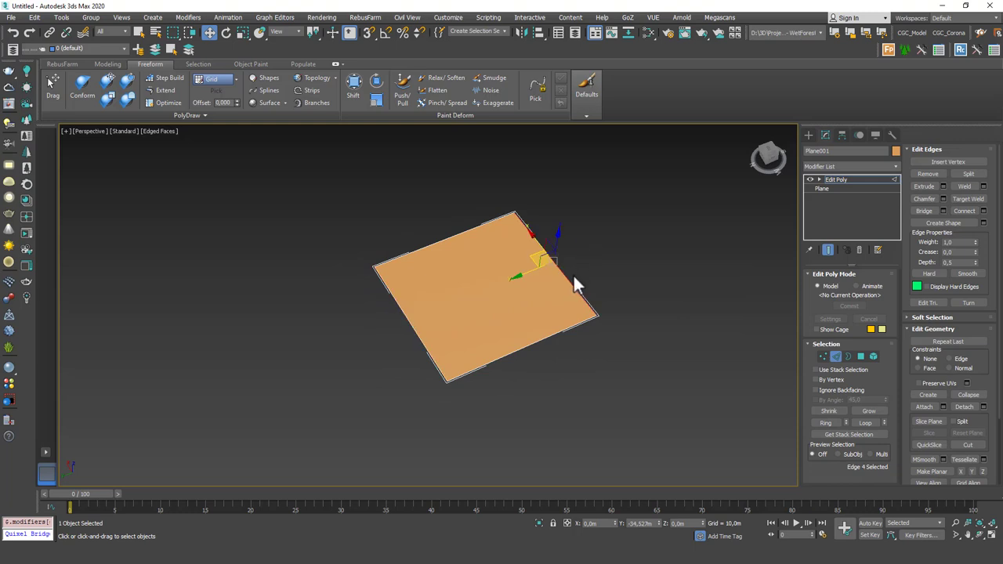
middle_click_drag(436, 321, 491, 319, "alt")
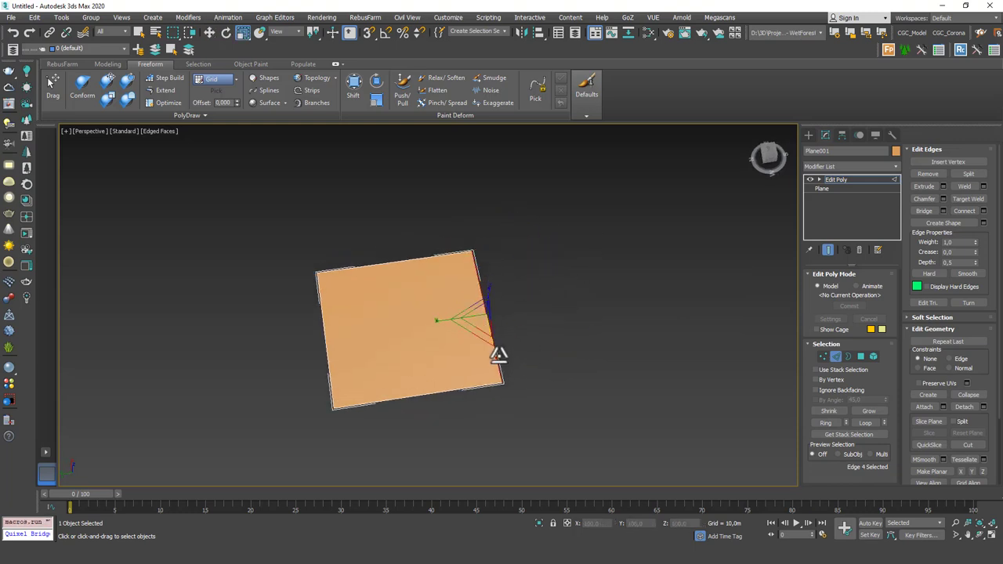
left_click_drag(497, 354, 510, 399)
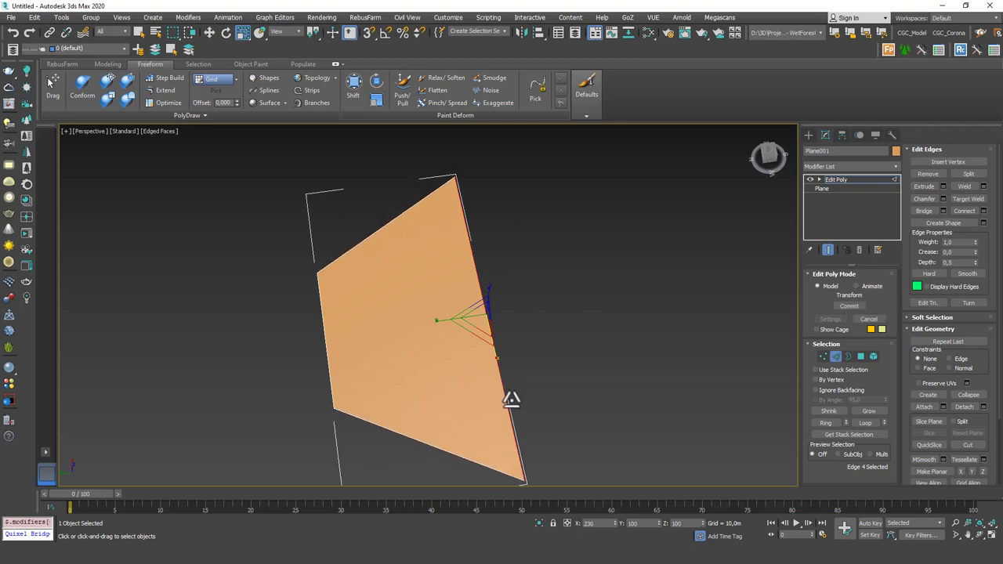
Extend the widened edge along Y into two new segments for the spoon's bowl and narrow the end edge to about 20% in X
key("w")
left_click_drag(462, 320, 656, 291)
middle_click_drag(582, 298, 573, 276)
scroll(573, 276, "down", 3)
middle_click_drag(573, 275, 475, 317, "alt")
left_click_drag(475, 317, 616, 262, "shift")
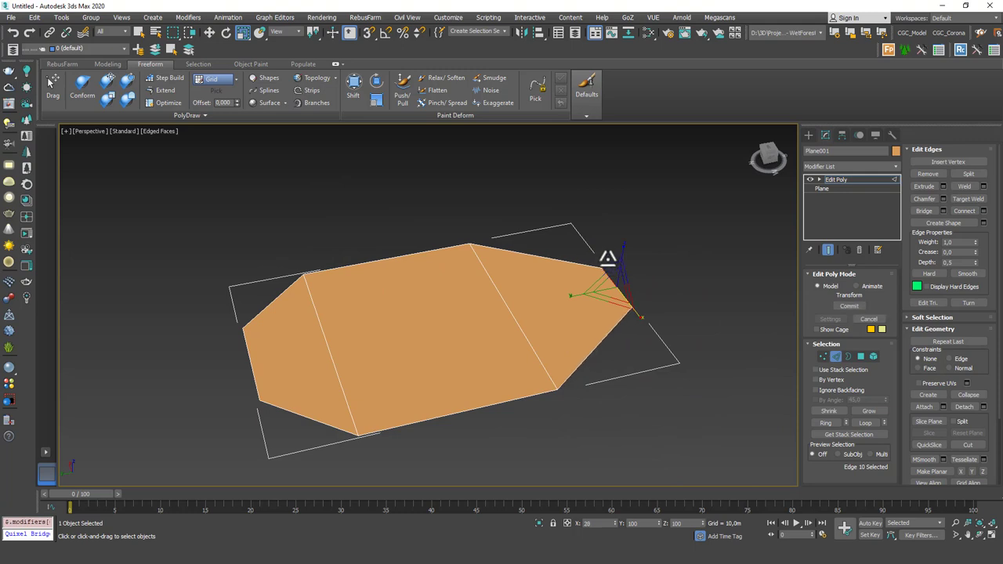
Extend the narrowed edge into a two-segment handle ending at about Y -550 m
middle_click_drag(608, 258, 492, 349, "alt")
key("w")
left_click_drag(476, 313, 748, 252, "shift")
middle_click_drag(571, 329, 537, 298, "alt")
scroll(558, 289, "down", 3)
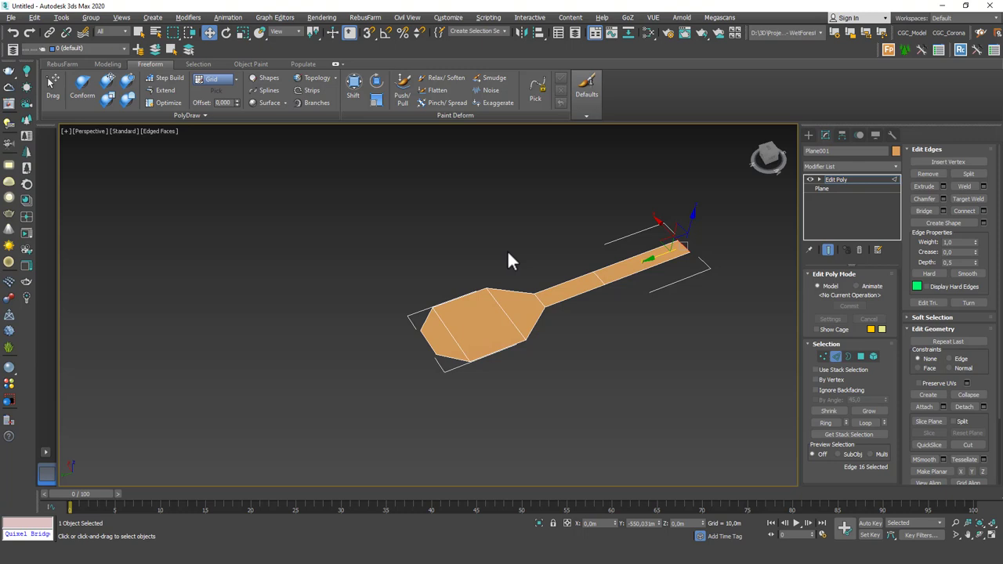
middle_click_drag(620, 260, 586, 280)
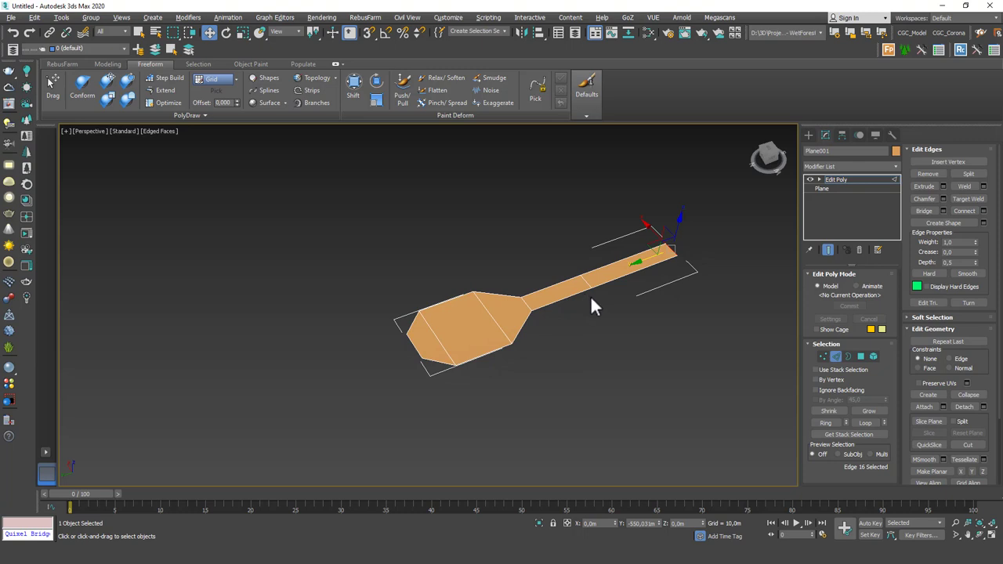
middle_click_drag(604, 305, 605, 312)
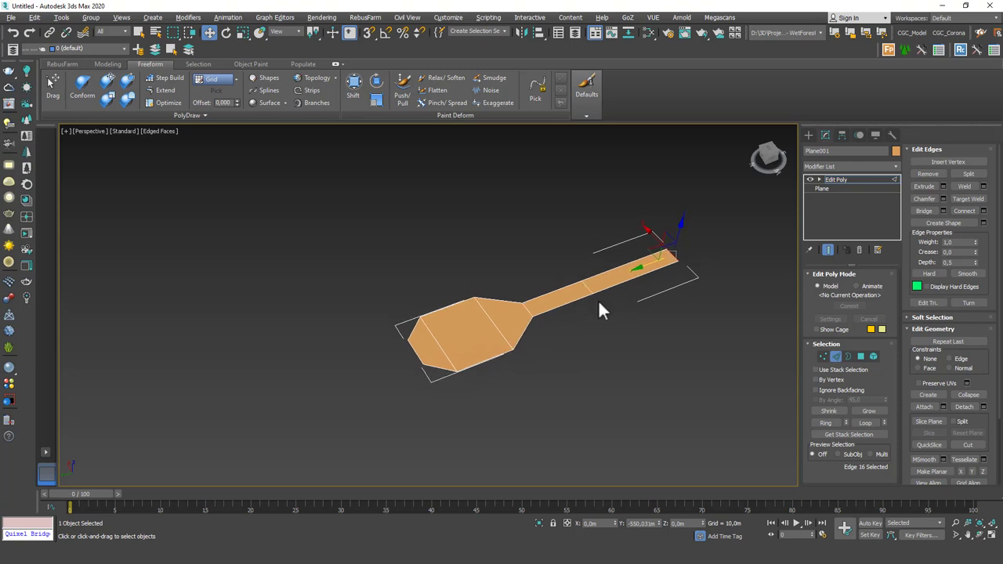
Select the two handle polygons and scale them narrower along X
key("4")
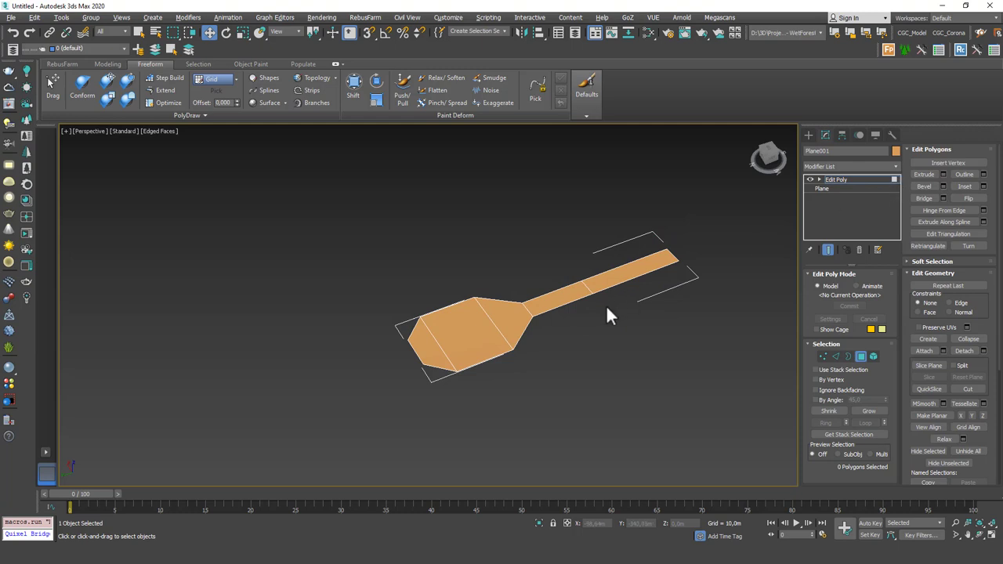
left_click_drag(574, 276, 574, 275)
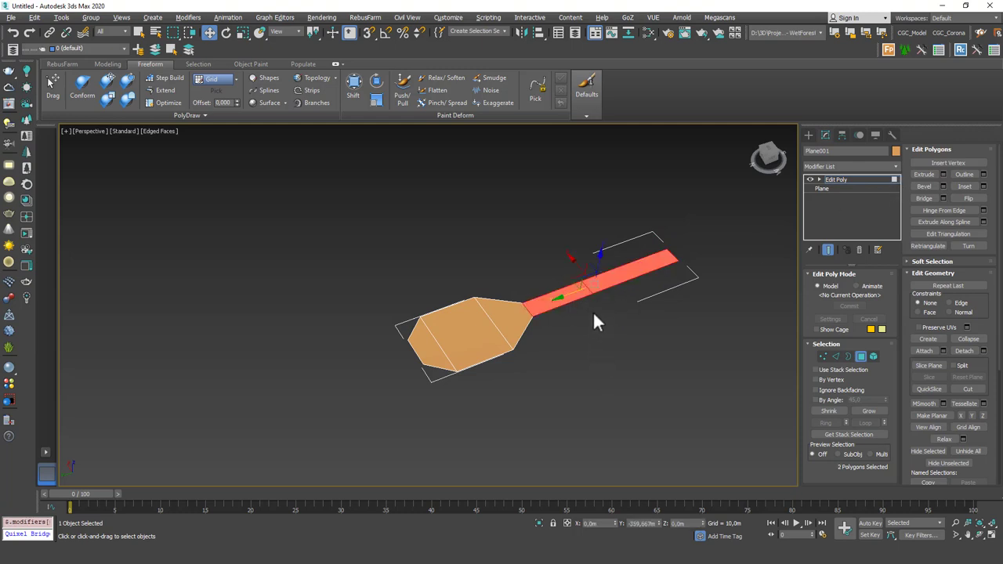
key("r")
left_click_drag(618, 313, 607, 293)
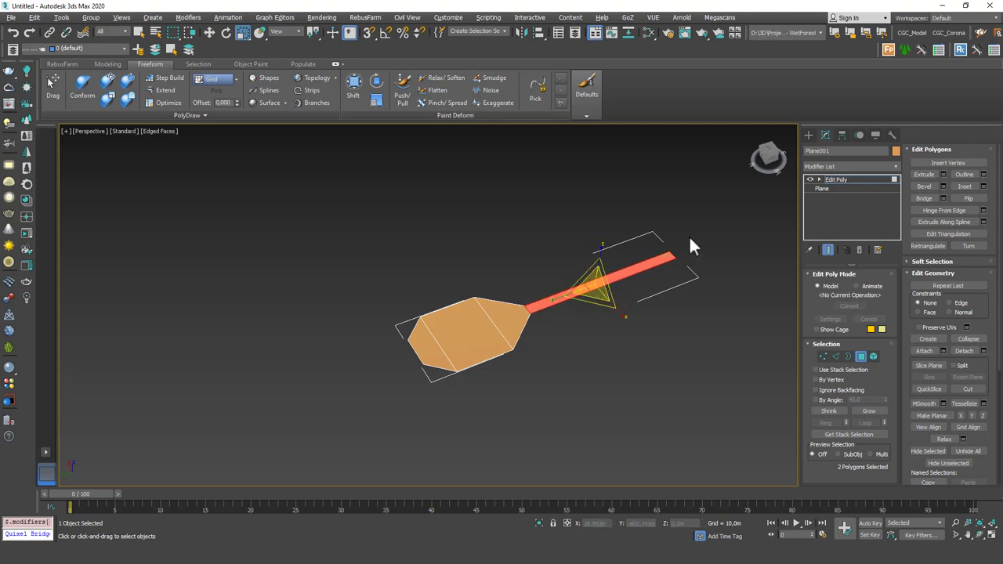
Select the two vertices at the handle's end and scale them apart along X to flare the tip
key("1")
left_click_drag(689, 272, 632, 227)
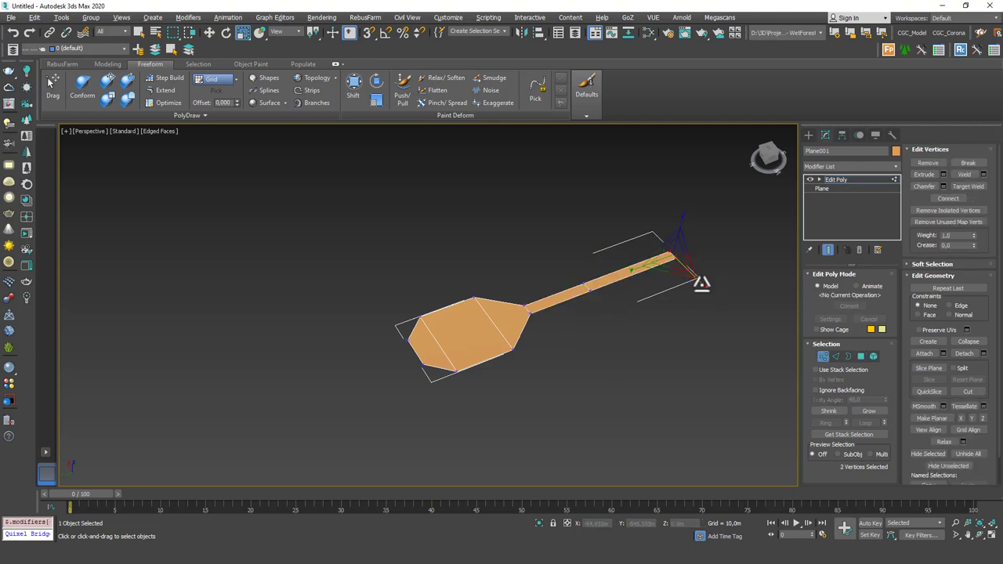
left_click_drag(701, 284, 725, 304)
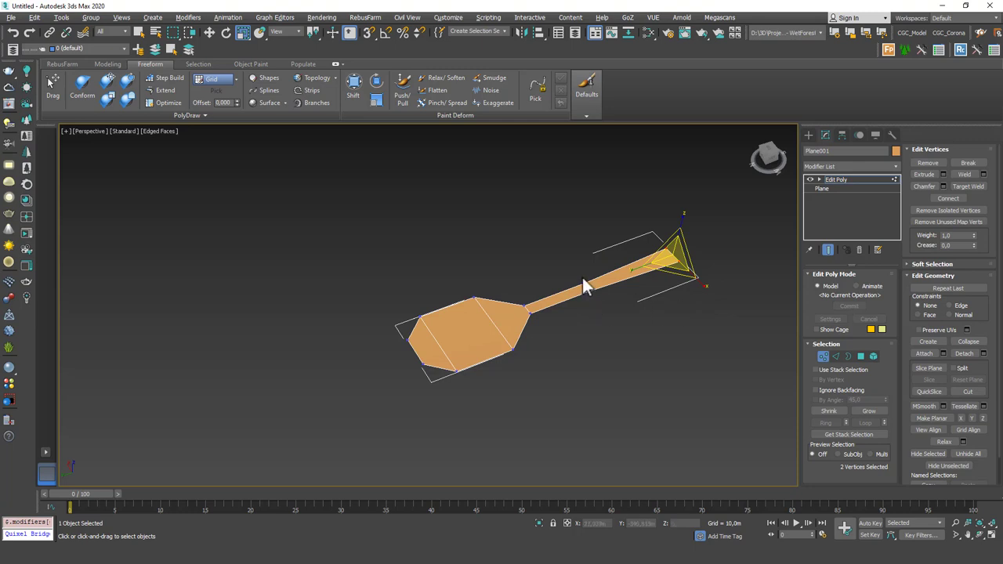
Select the vertex pair next to the bowl's front tip and move it along Y to about -23 m
middle_click_drag(583, 282, 573, 295, "alt")
mouse_move(518, 314)
middle_mouse_down()
mouse_move(513, 306)
mouse_move(525, 328)
middle_mouse_up()
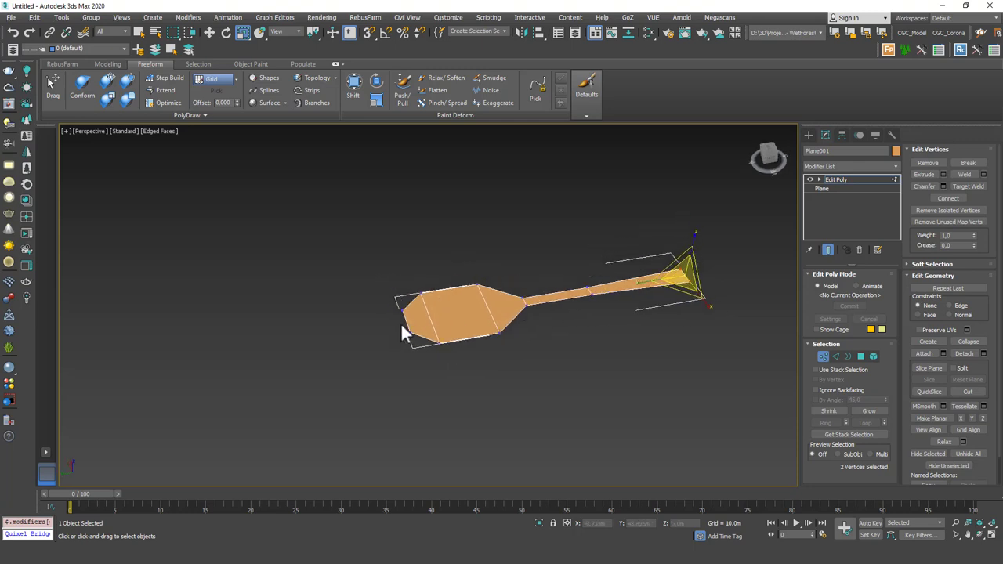
scroll(401, 326, "up", 2)
left_click_drag(416, 286, 474, 365)
key("w")
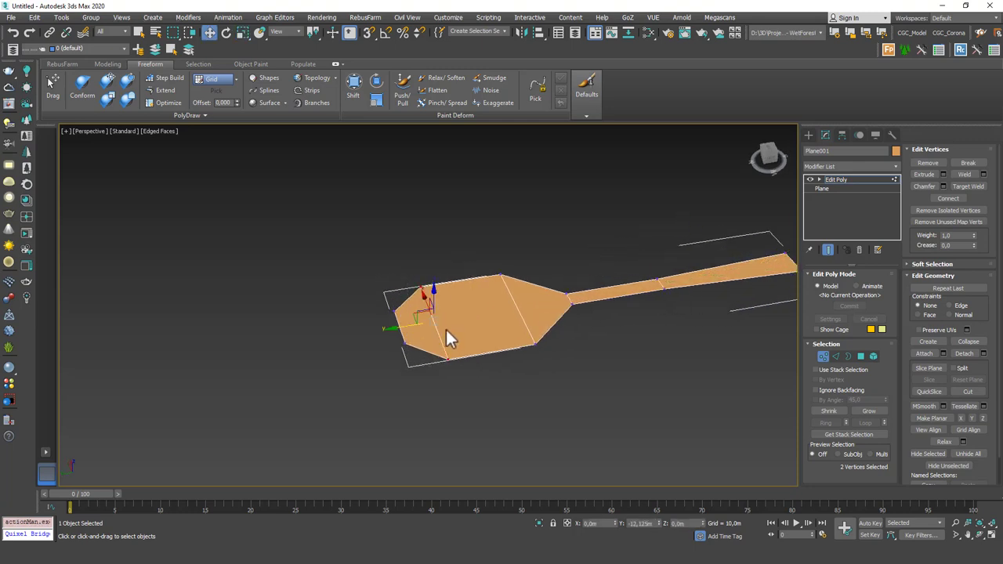
left_click_drag(420, 323, 407, 337)
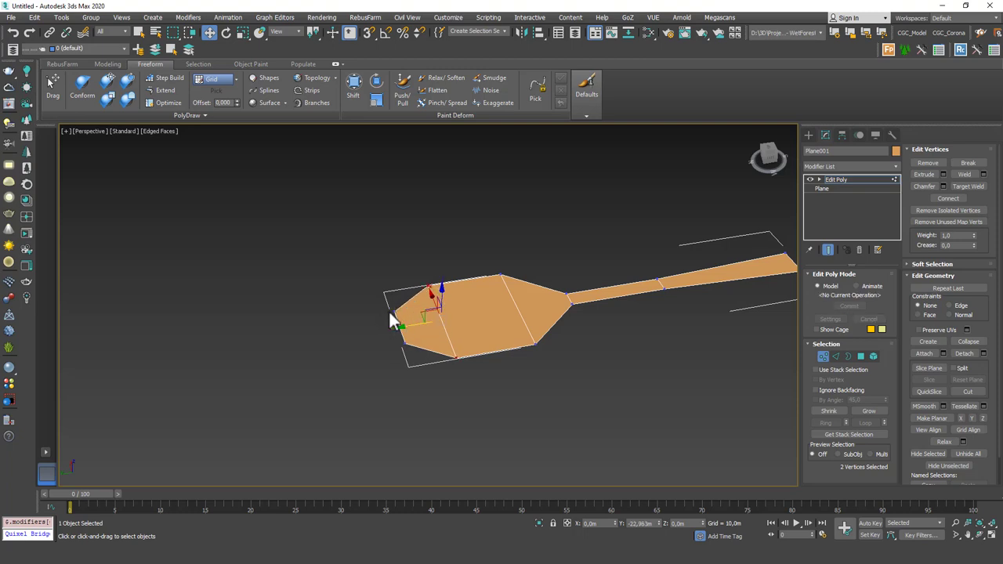
middle_click_drag(538, 293, 508, 298, "alt")
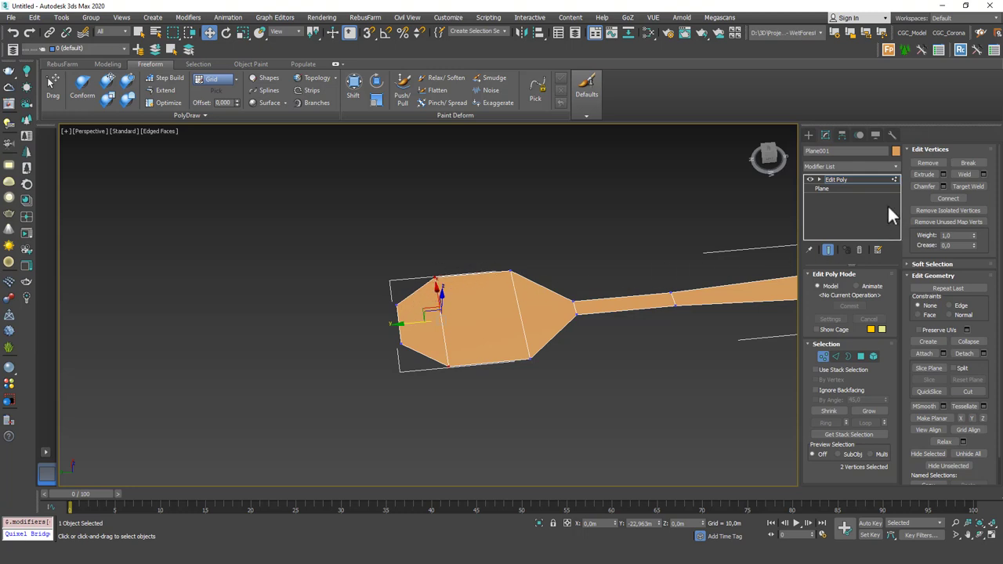
Select a side edge of the bowl's middle polygon and turn off Selection Brackets for the viewport
key("2")
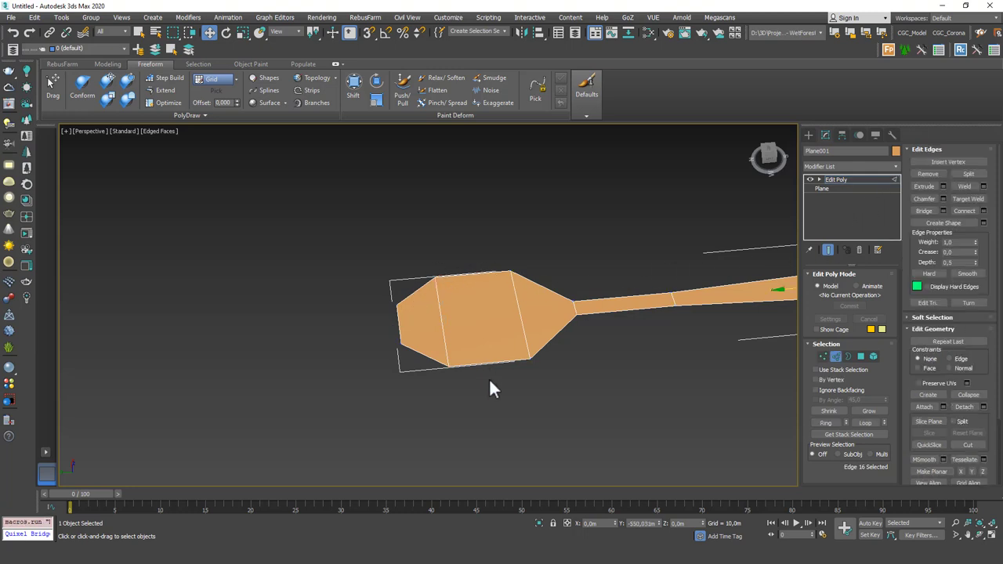
left_click(475, 273)
scroll(497, 284, "down", 3)
scroll(582, 264, "up", 3)
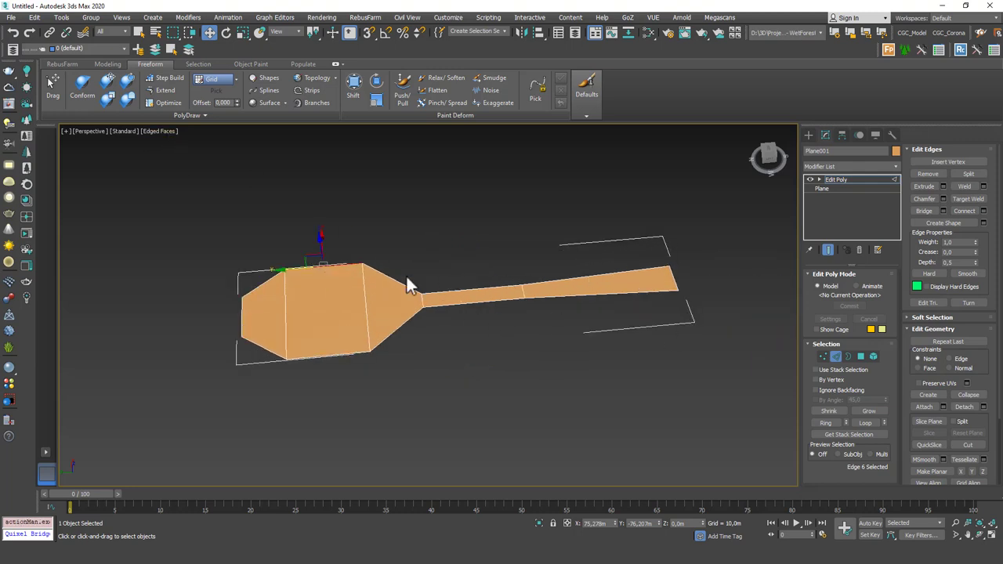
left_click(163, 131)
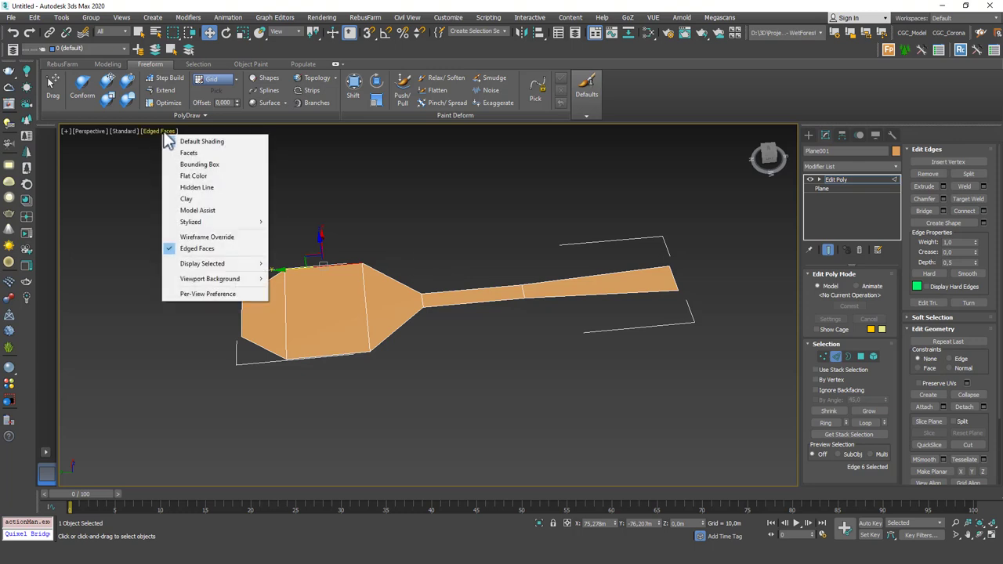
left_click(203, 293)
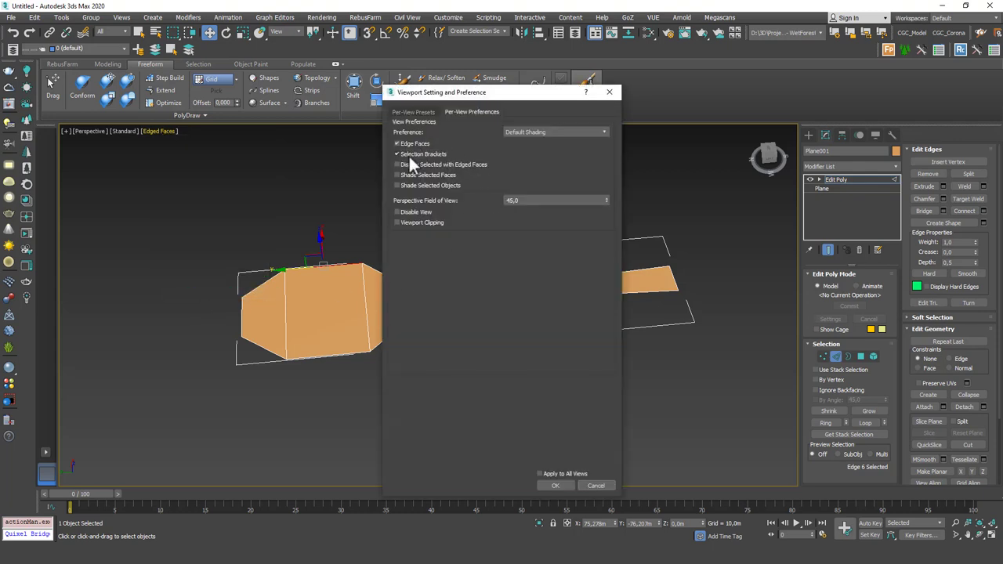
left_click(555, 485)
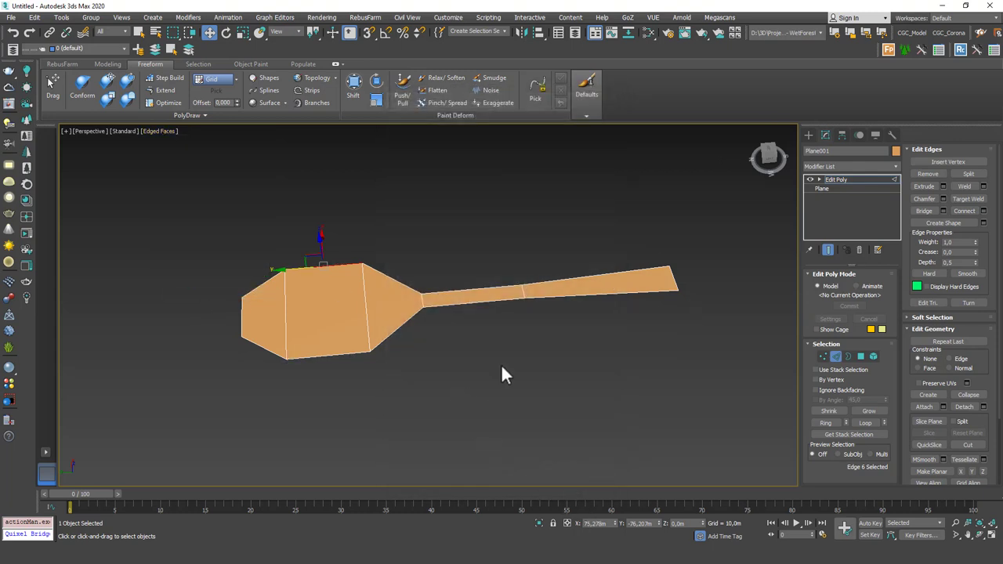
Select the opposing side edges of the bowl's middle polygon as a ring and connect them with 1 segment
middle_click_drag(355, 286, 307, 265, "alt")
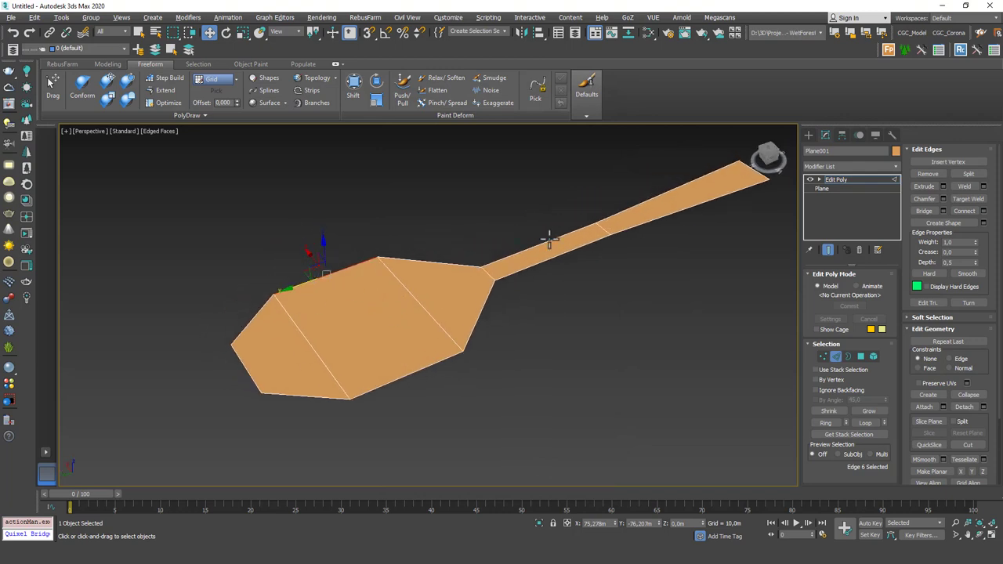
left_click(861, 180)
key("2")
left_click(407, 365)
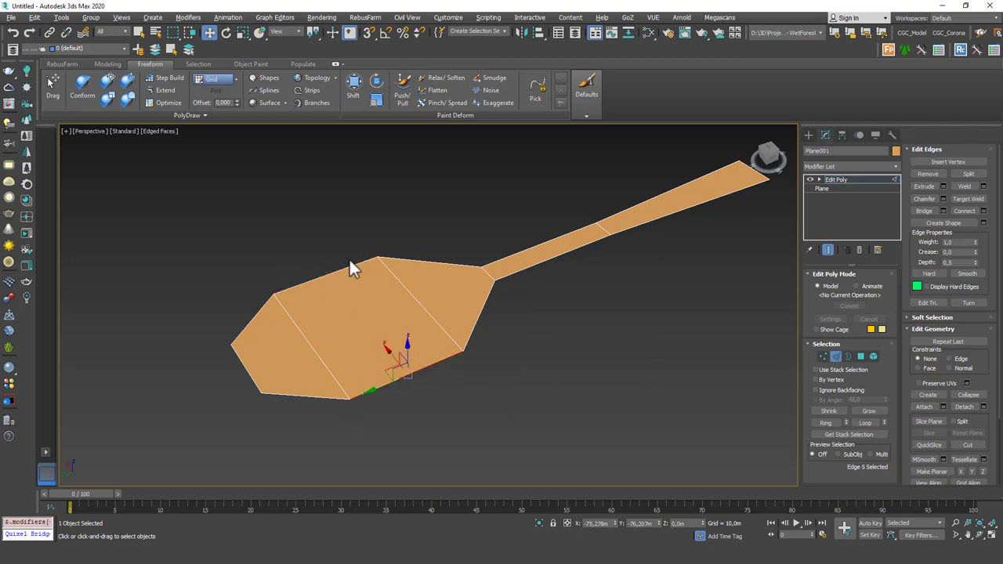
left_click(827, 421)
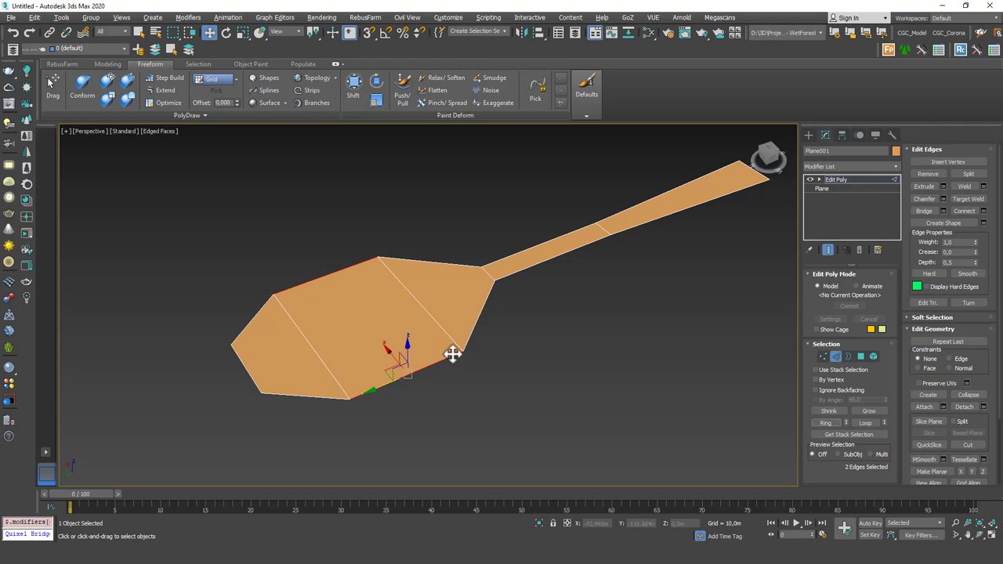
left_click(984, 212)
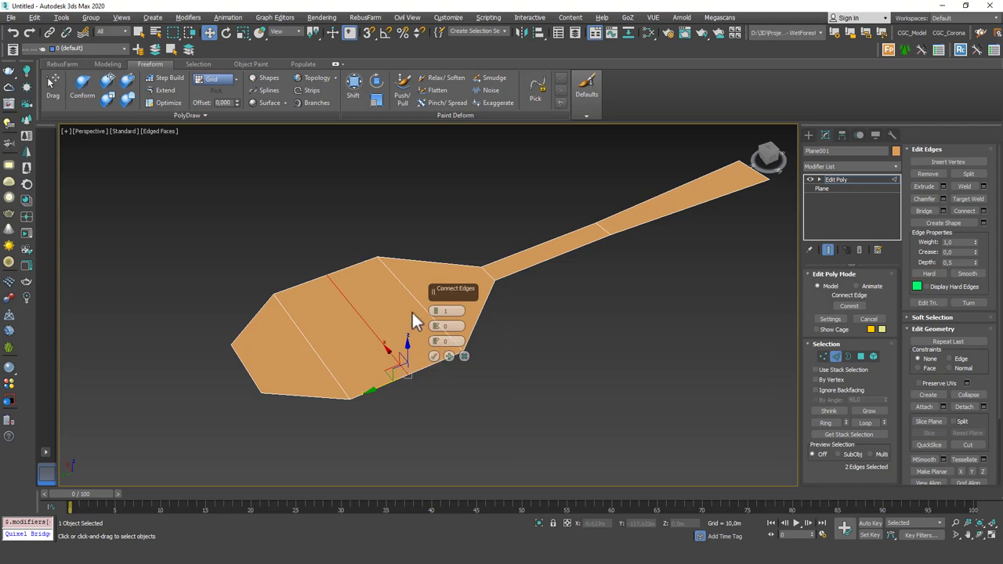
left_click(433, 358)
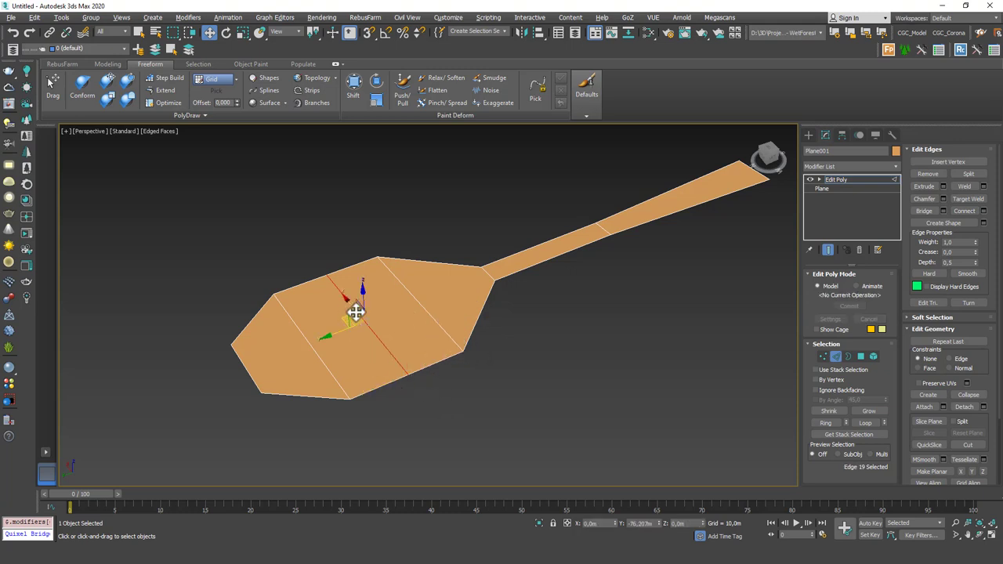
Scale the new cross edge slightly wider along X to round the bowl's outline
key("r")
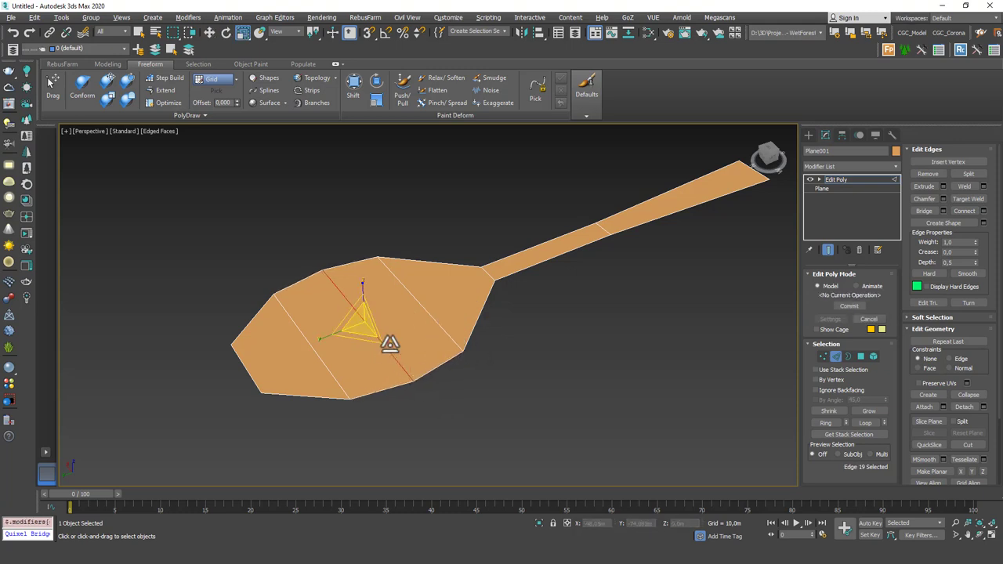
scroll(445, 331, "down", 3)
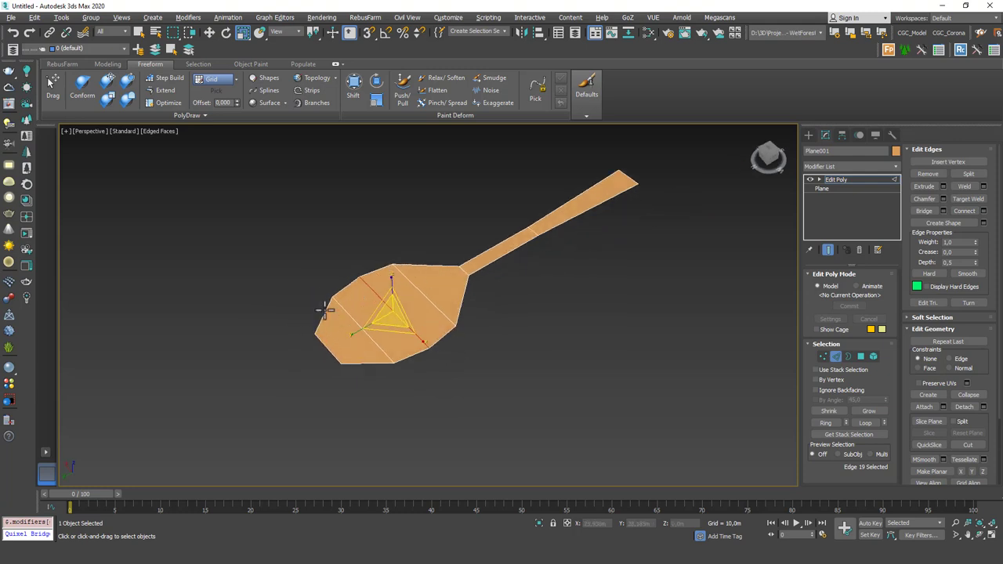
middle_click_drag(392, 321, 441, 376, "alt")
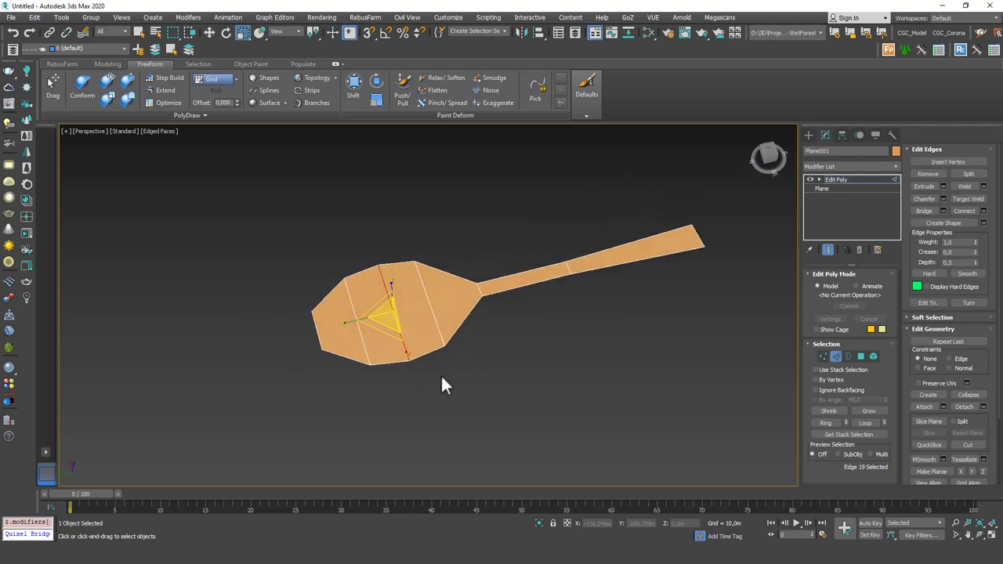
Connect the opposing side edges of the bowl polygon between the middle and the handle with 1 segment and scale the new edge slightly wider along X
left_click(440, 376)
left_click(406, 269, "ctrl")
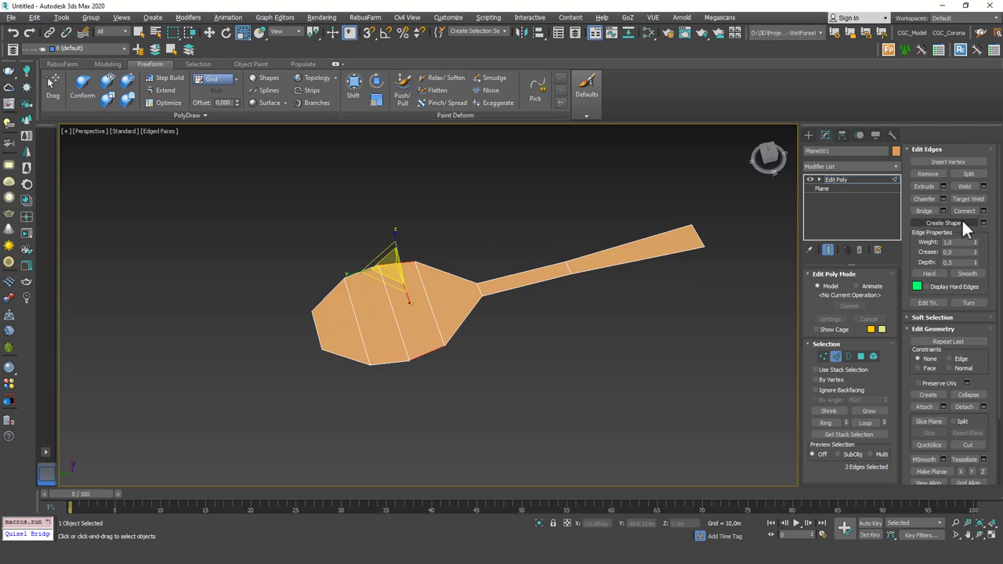
left_click(983, 211)
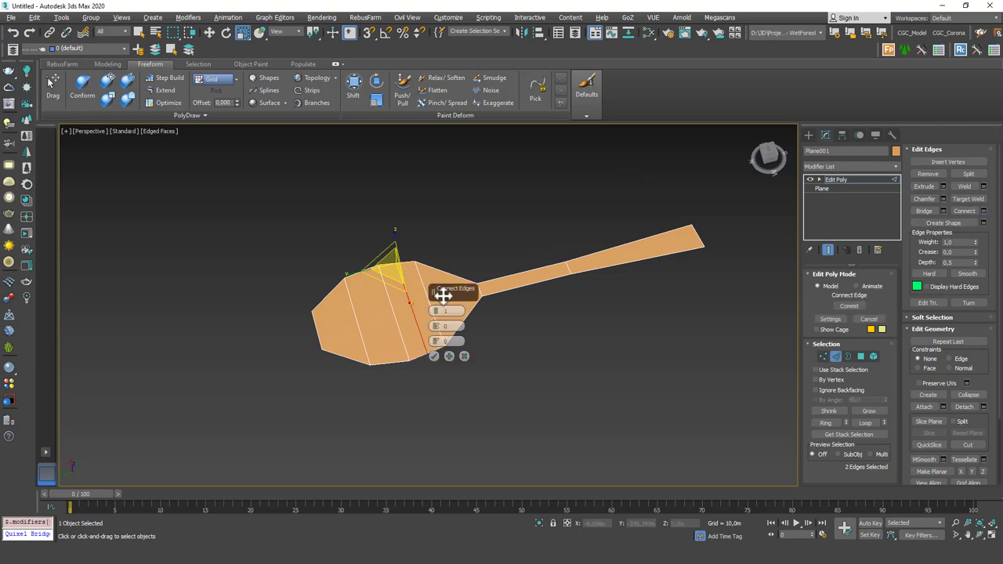
left_click(433, 356)
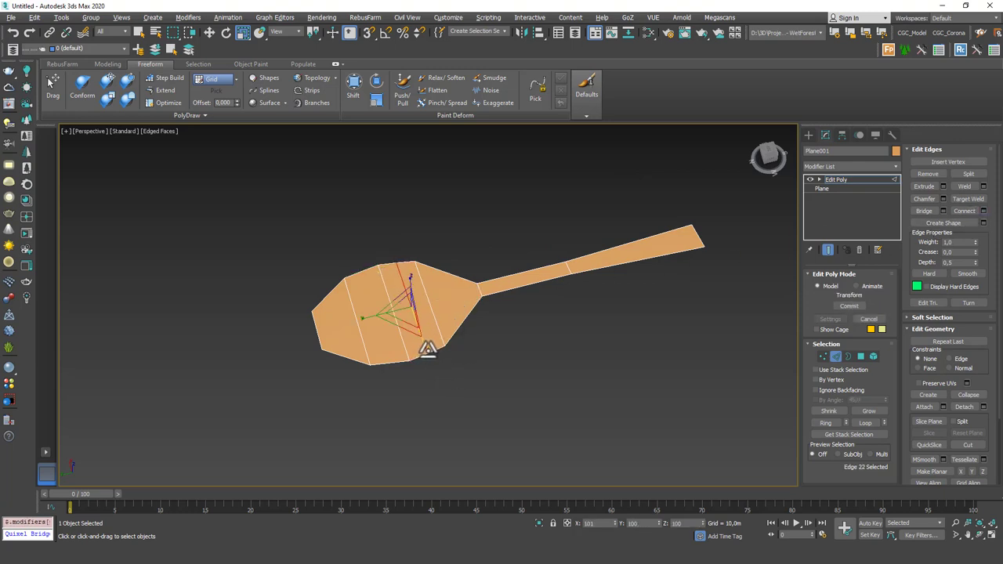
left_click_drag(427, 351, 428, 352)
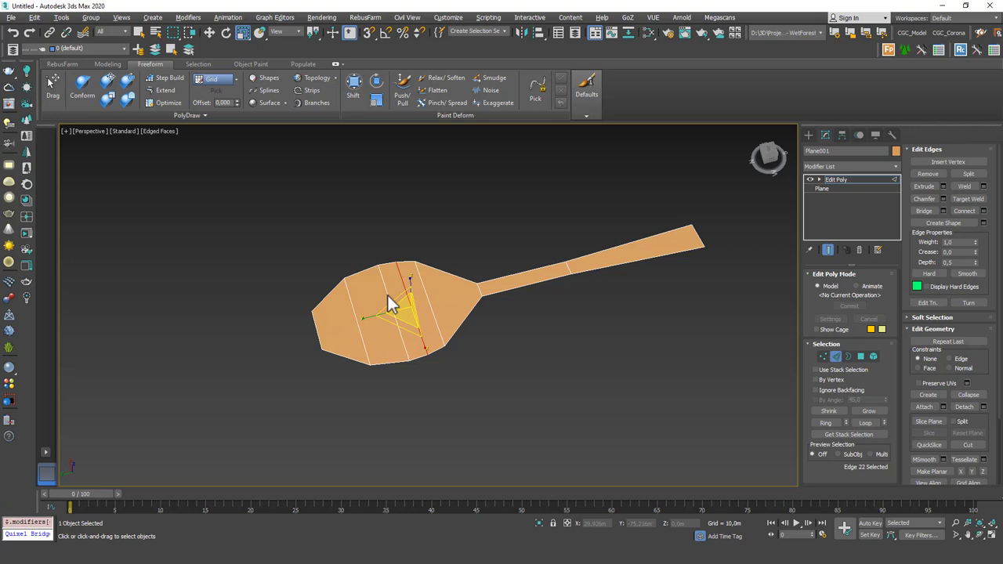
key("ctrl+d")
Select all crosswise edges of the spoon as a ring and connect them with 3 segments
middle_click_drag(399, 325, 421, 310, "alt")
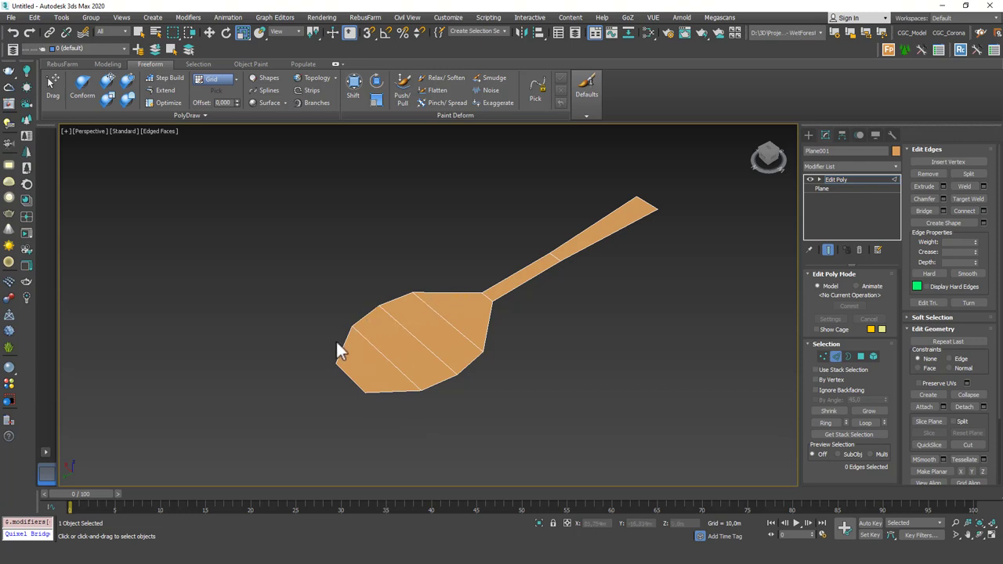
middle_click_drag(407, 363, 409, 359, "alt")
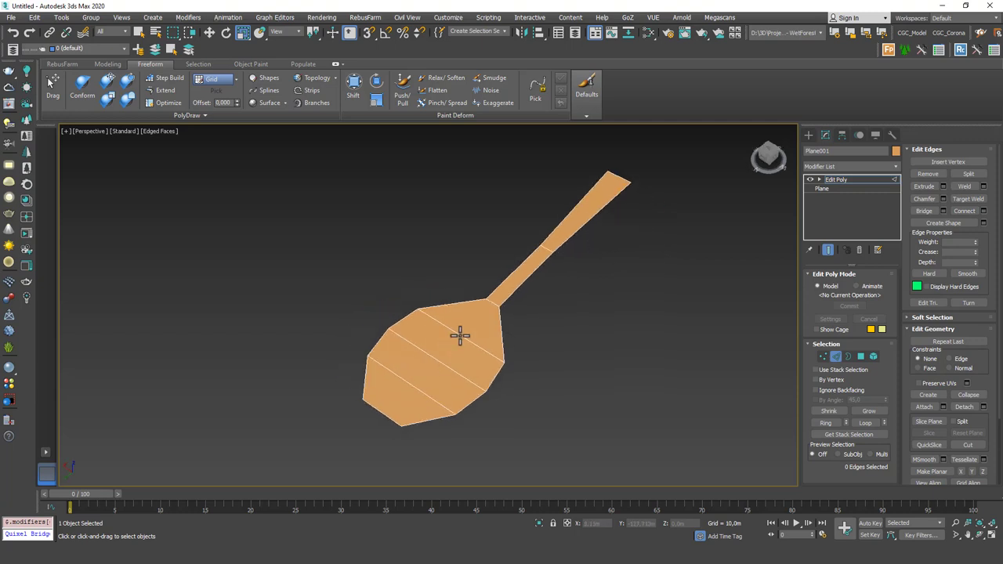
left_click(461, 335)
left_click(825, 422)
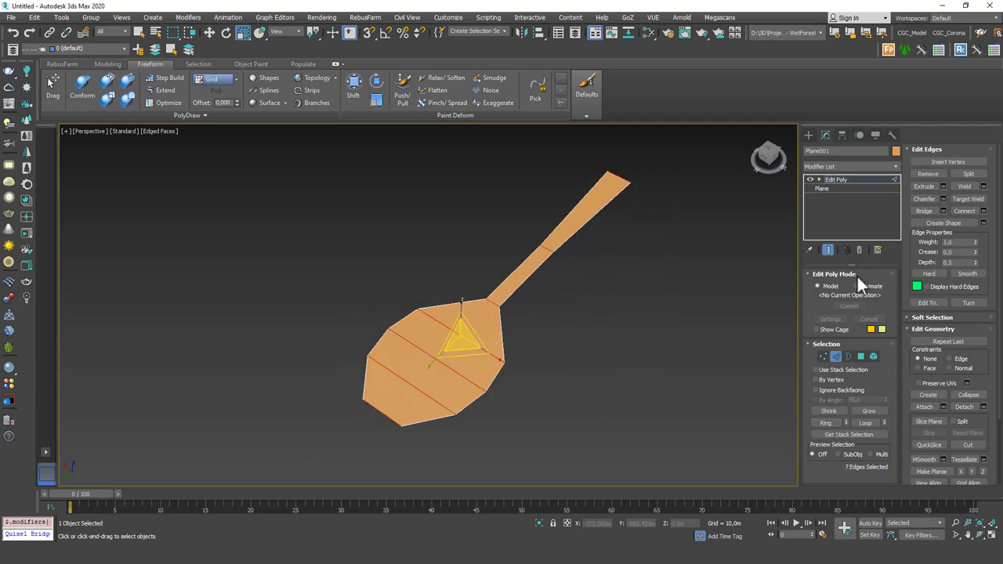
left_click(983, 211)
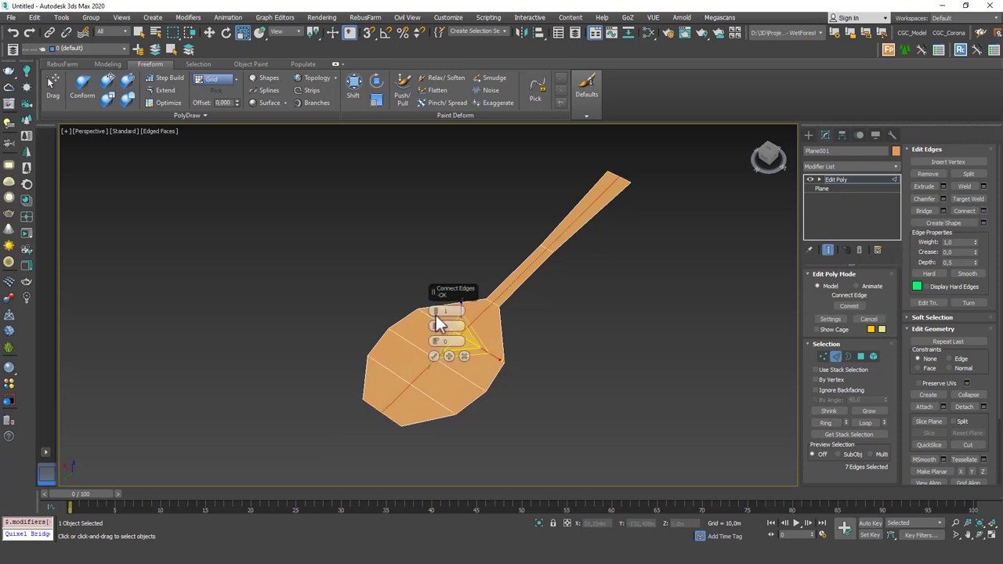
left_click(437, 309)
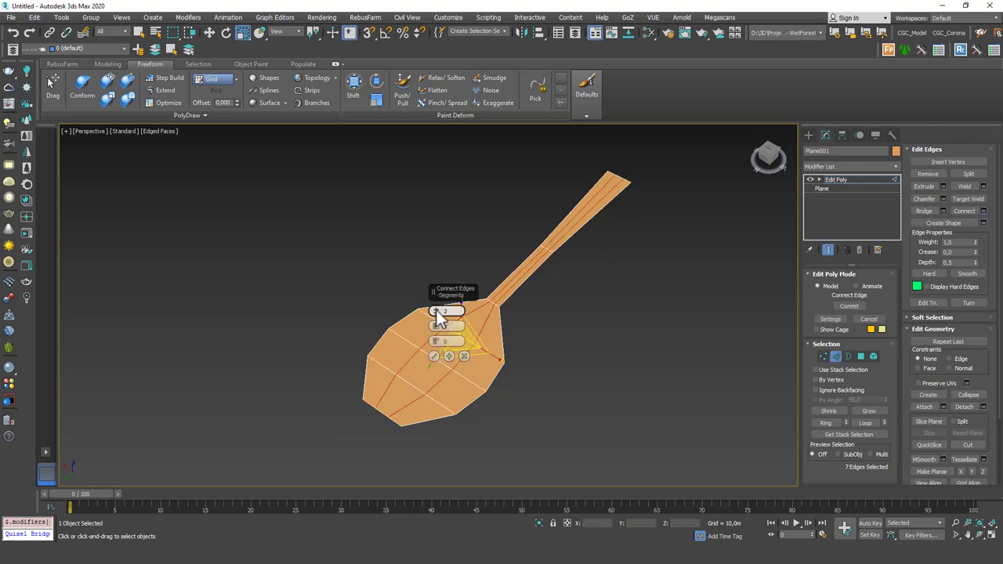
left_click(437, 309)
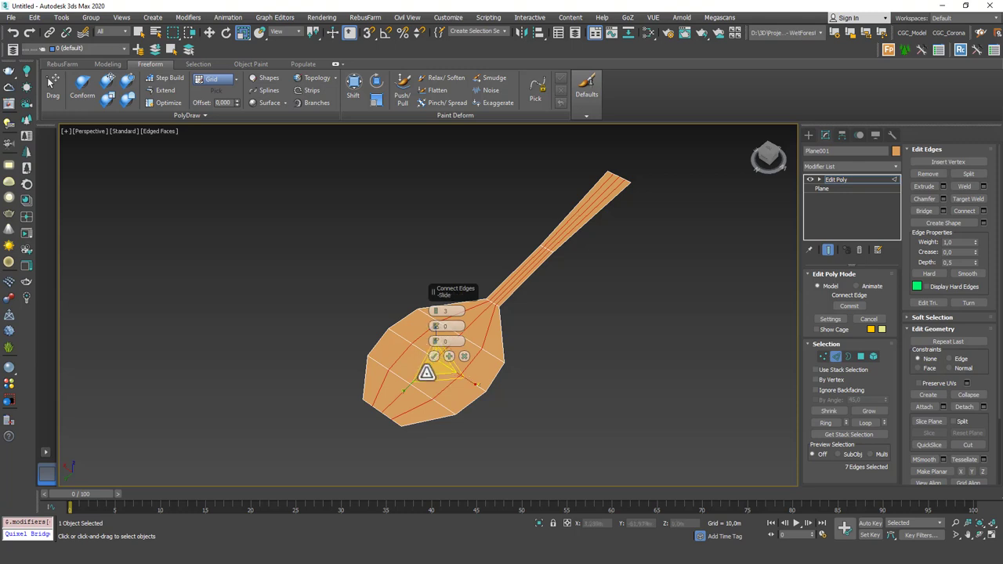
left_click(435, 356)
Move the four central bowl polygons down along Z, and lower the bowl's center vertex to a Z of about -27 m
key("4")
left_click(432, 343)
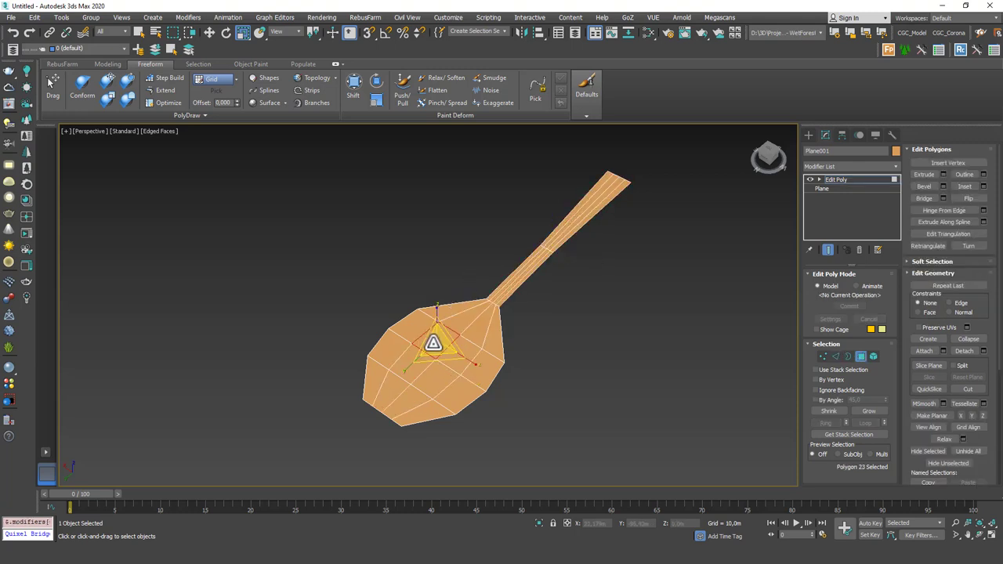
left_click(412, 365, "ctrl")
left_click(433, 378, "ctrl")
left_click(453, 358, "ctrl")
middle_click_drag(453, 358, 440, 329, "alt")
key("w")
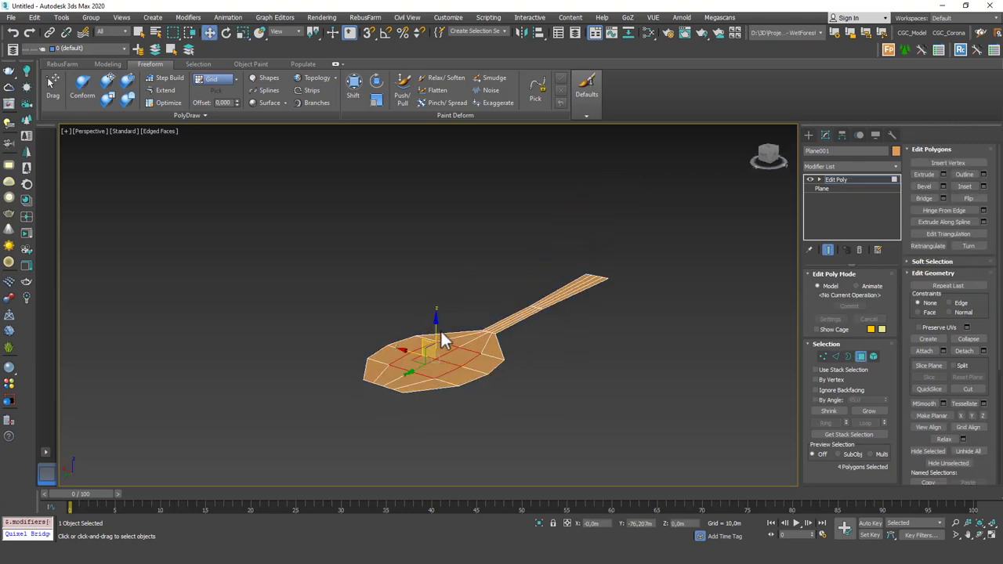
left_click_drag(440, 329, 435, 352)
left_click(441, 402)
key("1")
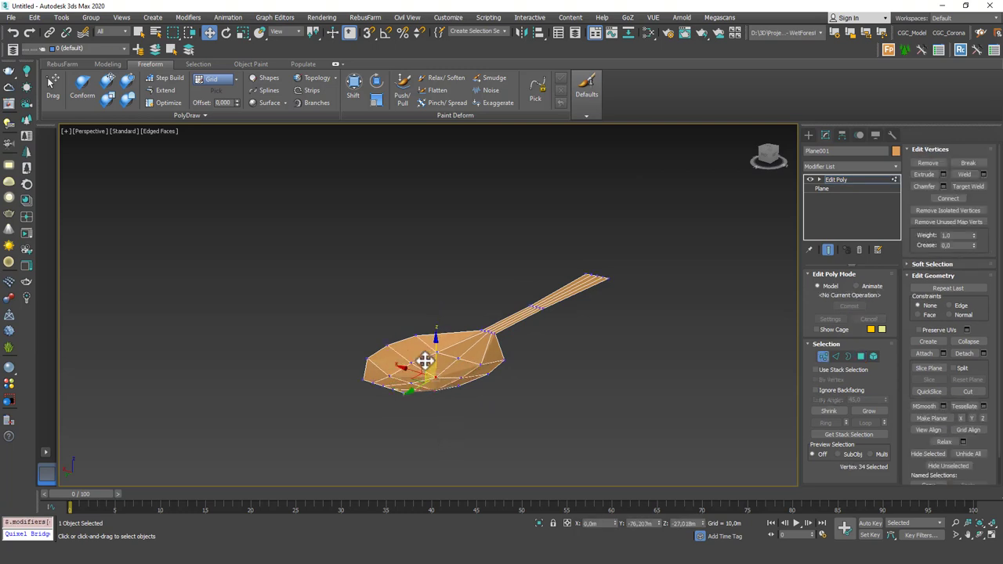
In the top view, round the bowl's front tip by moving its three inner vertices outward along Y and the middle one to about 46.4 m
middle_click_drag(483, 358, 352, 344, "alt")
key("t")
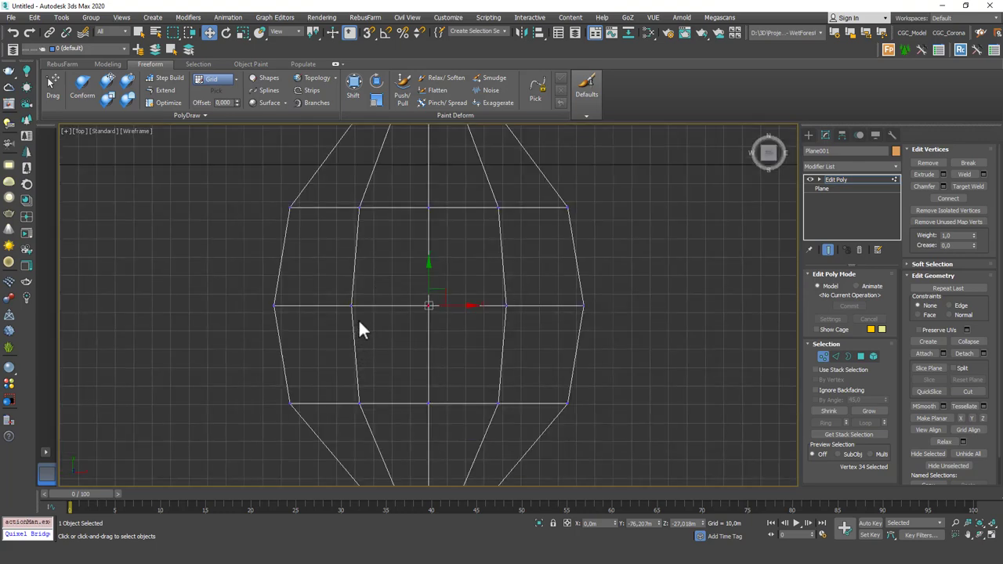
scroll(423, 239, "up", 4)
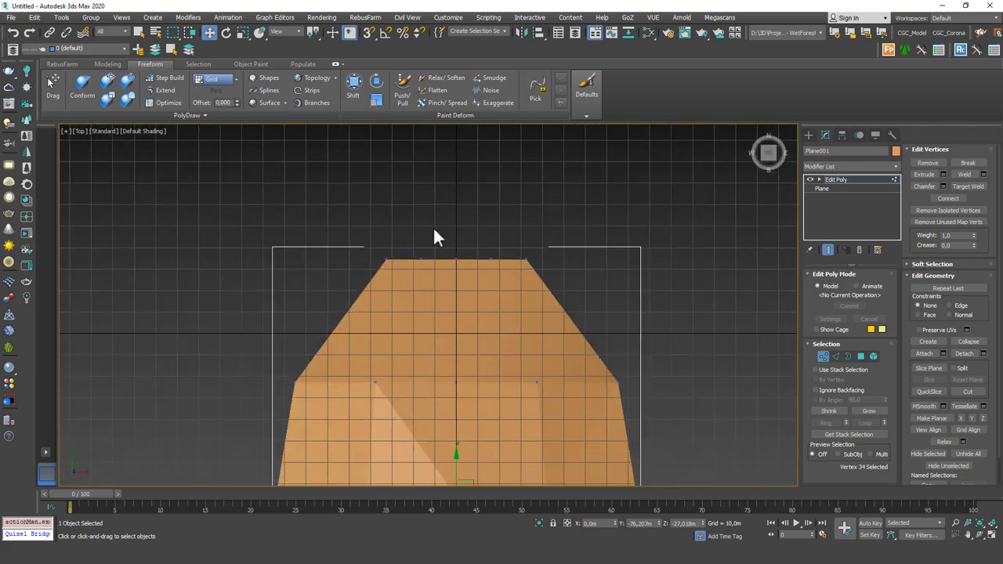
key("g")
left_click_drag(407, 235, 513, 283)
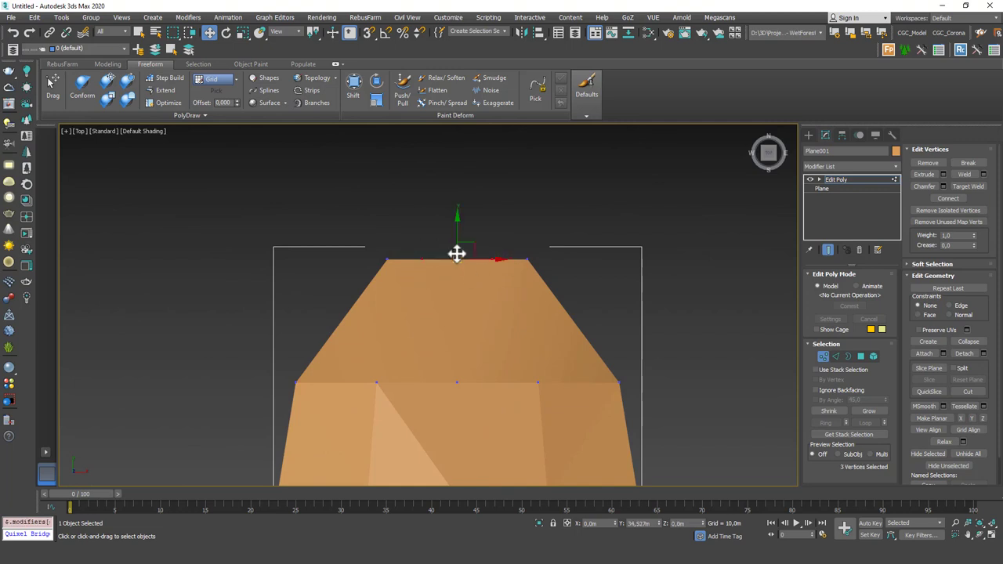
left_click_drag(459, 224, 459, 203)
left_click(458, 241)
scroll(449, 282, "down", 5)
scroll(448, 223, "up", 4)
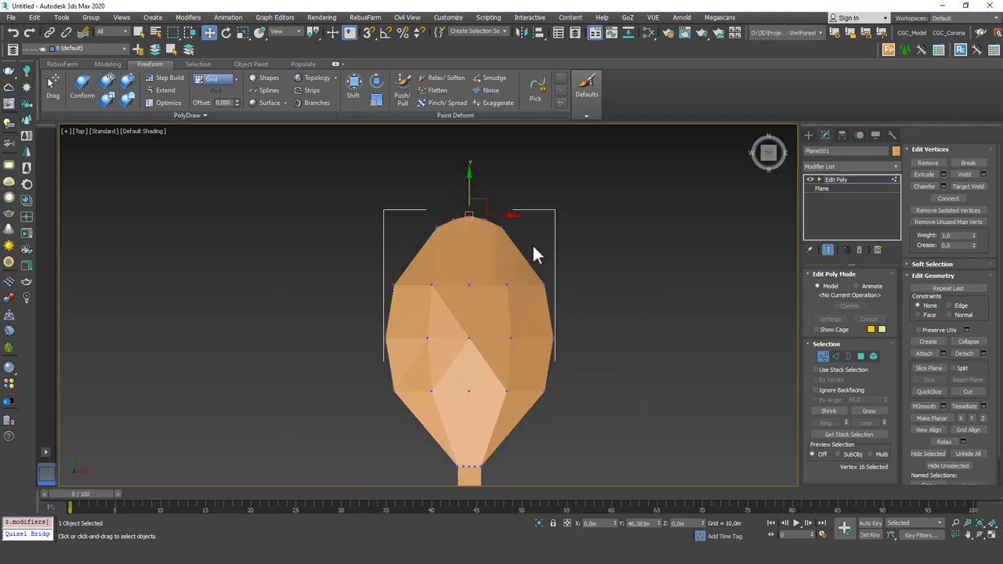
Connect the ring of lengthwise edges at the bowl's front tip with 1 segment and scale the new edges wider along X
key("2")
key("F4")
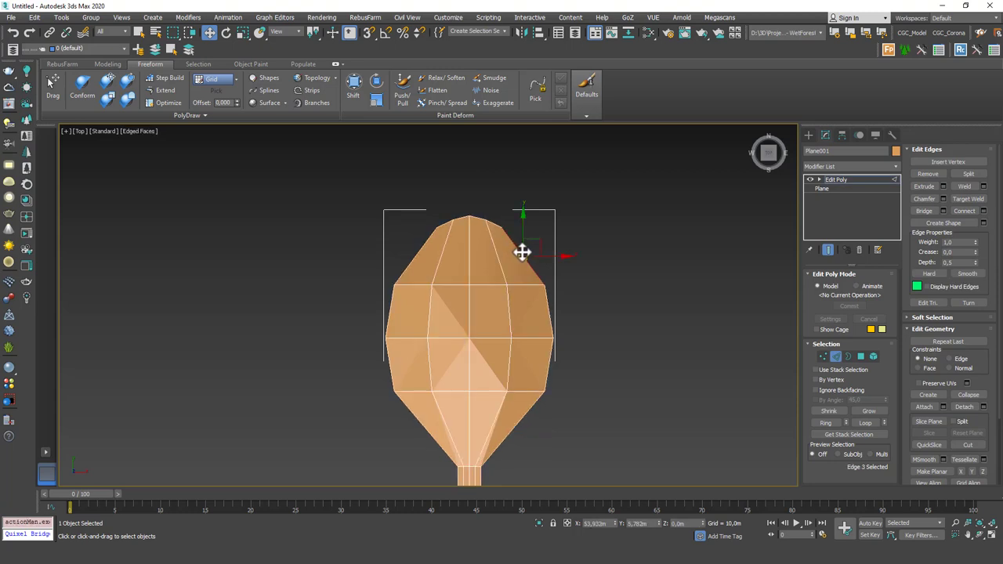
left_click(827, 423)
left_click(983, 211)
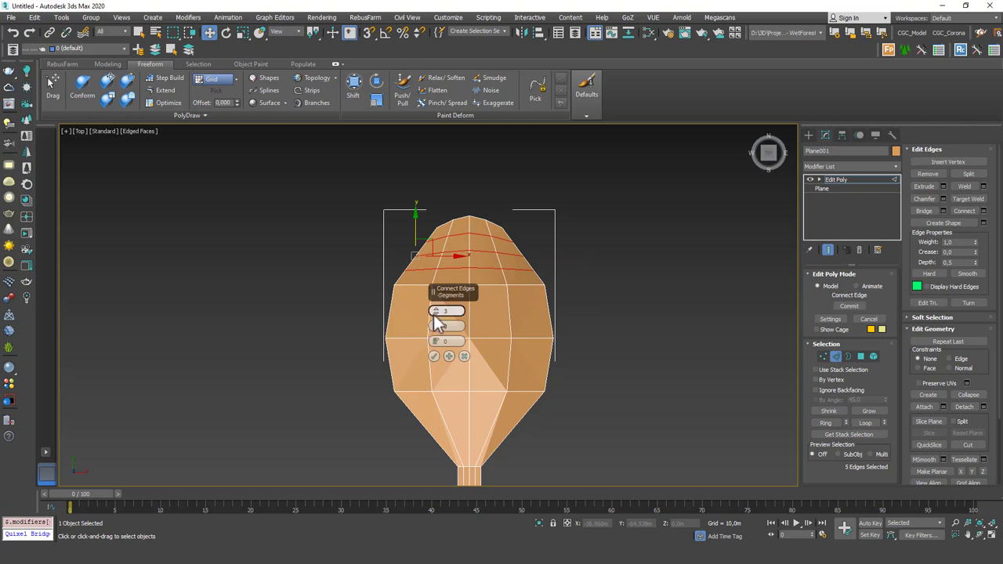
left_click(434, 356)
key("r")
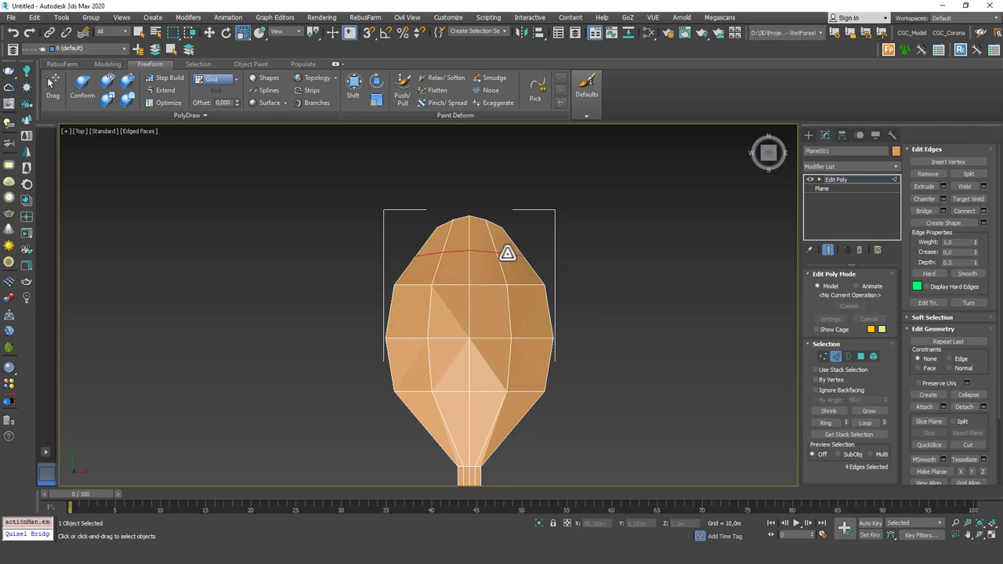
left_click_drag(520, 253, 523, 253)
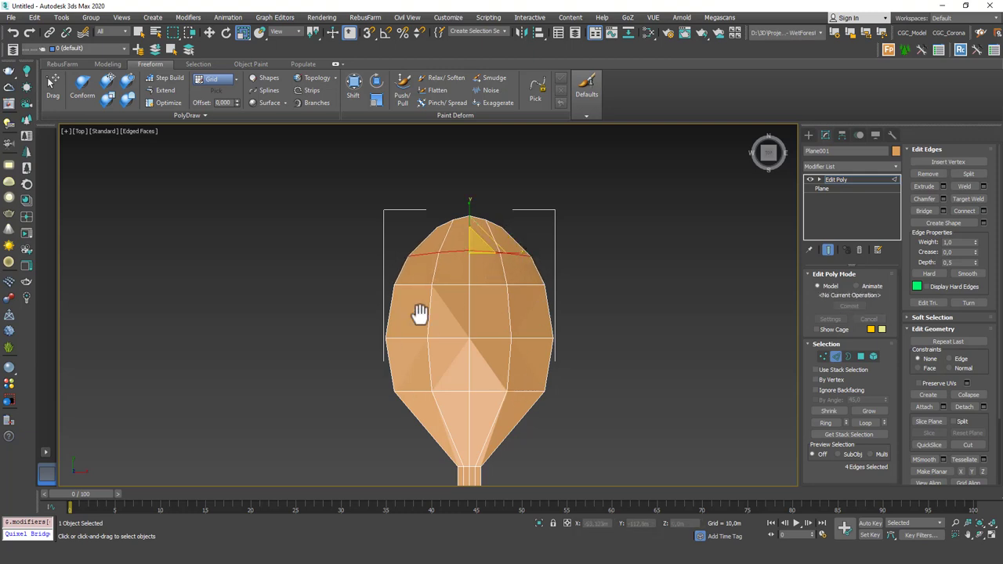
Connect the ring of lengthwise edges between bowl and handle with 1 segment and scale the new edges wider along X
middle_click_drag(420, 313, 432, 235)
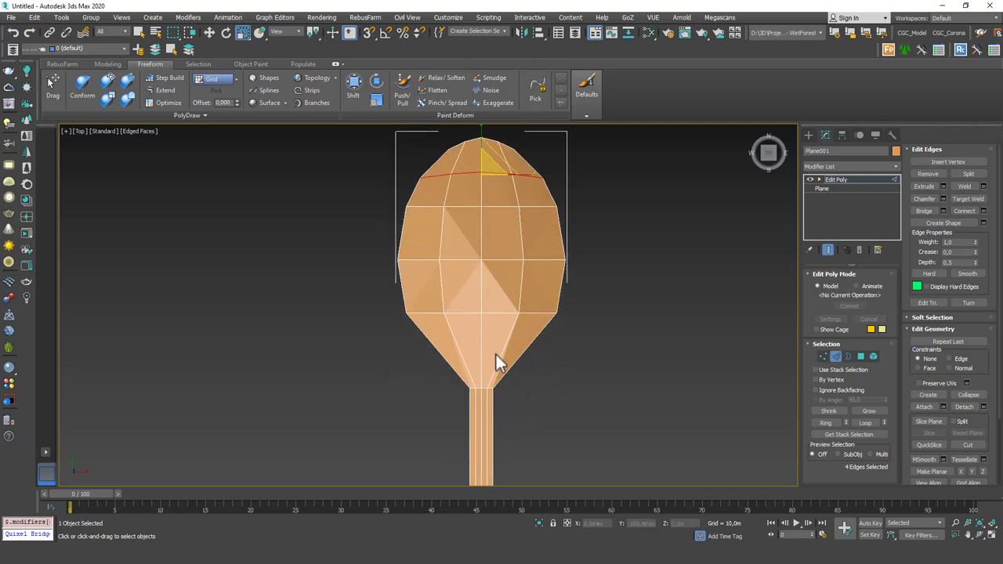
left_click(528, 345)
left_click(825, 422)
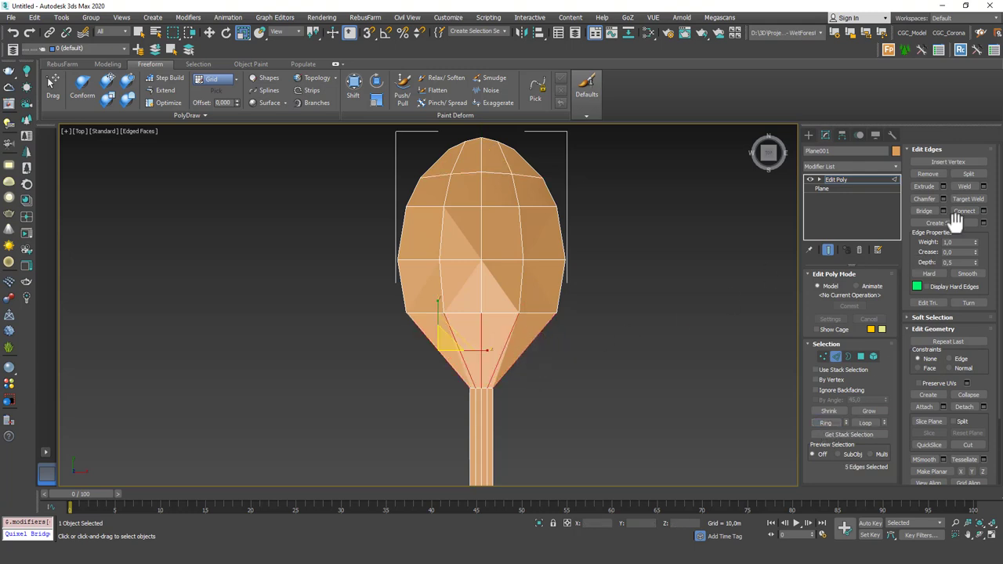
left_click(983, 211)
left_click(433, 356)
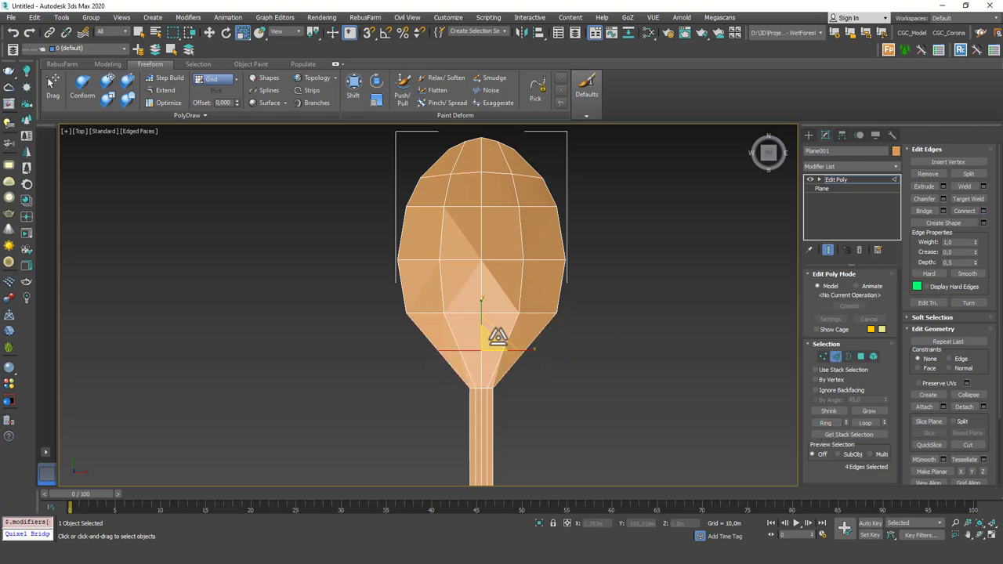
left_click_drag(531, 352, 543, 352)
Select the row of five vertices at the middle of the handle and raise it along Z to about 12 m
middle_click_drag(481, 336, 530, 320, "alt")
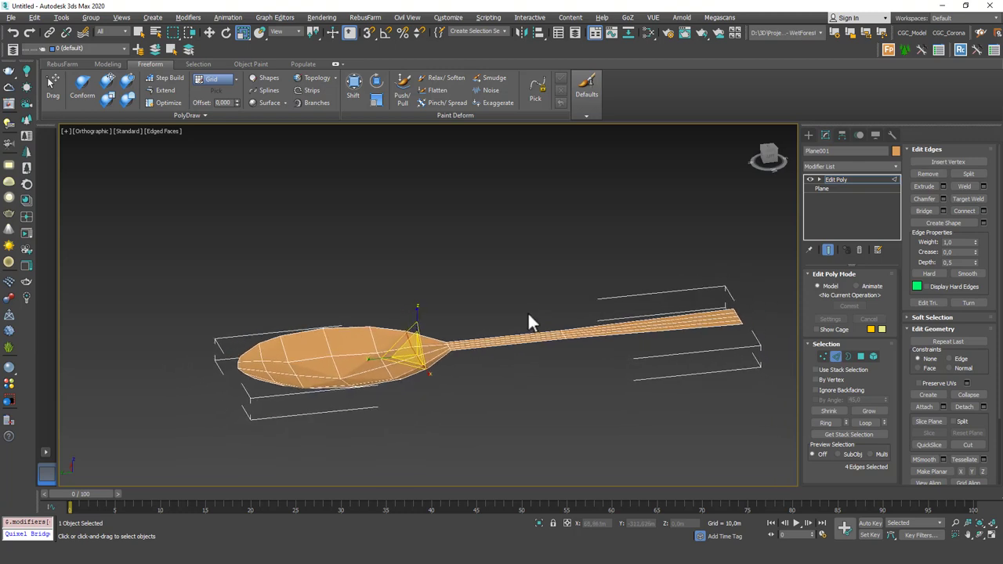
key("1")
left_click_drag(552, 315, 576, 347)
key("w")
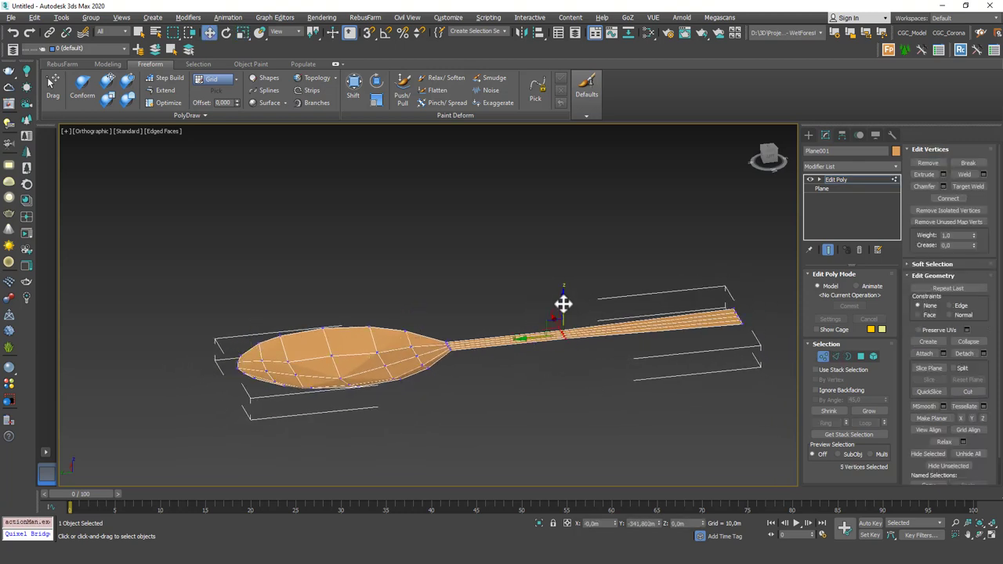
left_click_drag(564, 304, 564, 292)
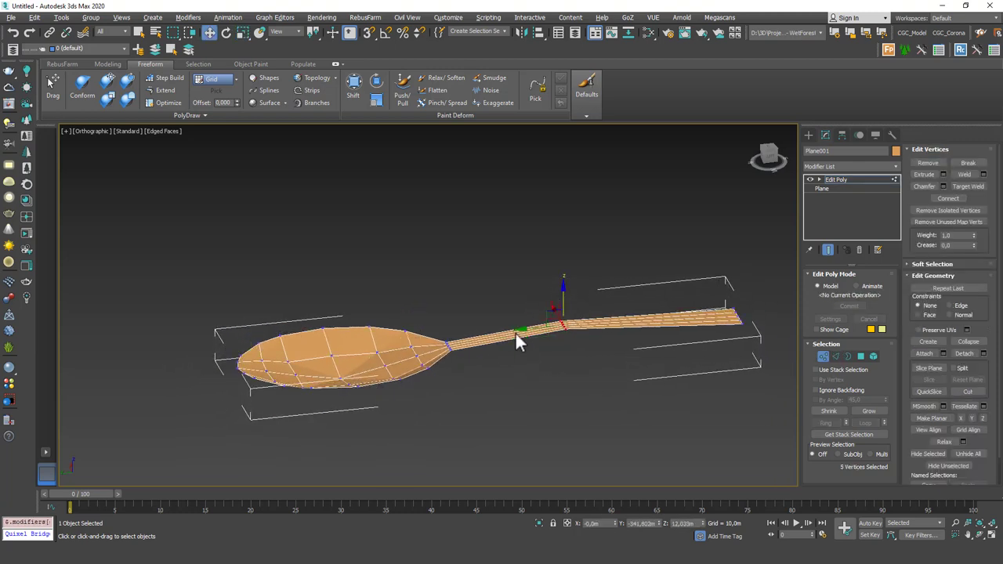
Connect the lengthwise edges of both handle sections with 1 segment each
middle_click_drag(687, 318, 667, 356, "alt")
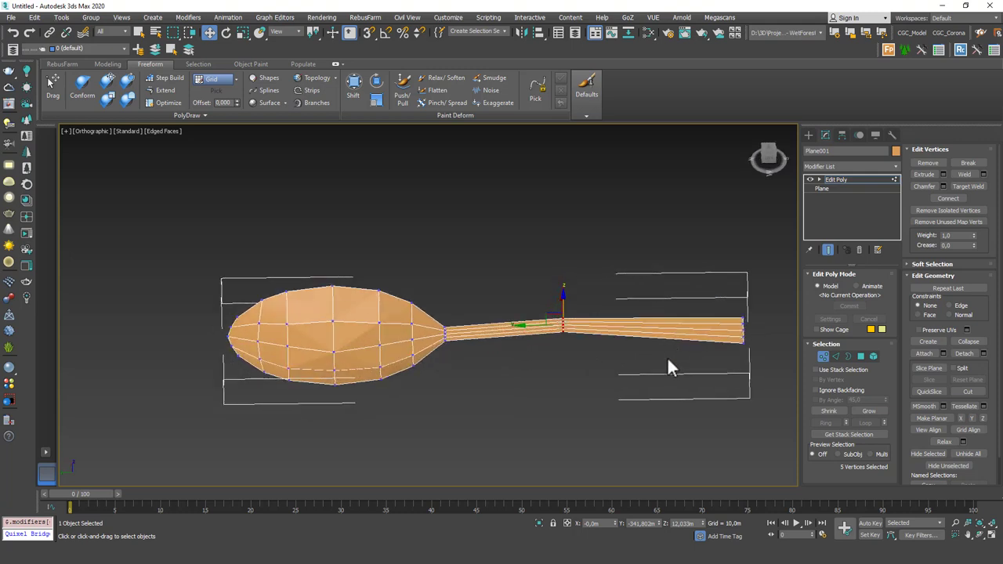
key("2")
key("2")
left_click_drag(680, 291, 662, 351)
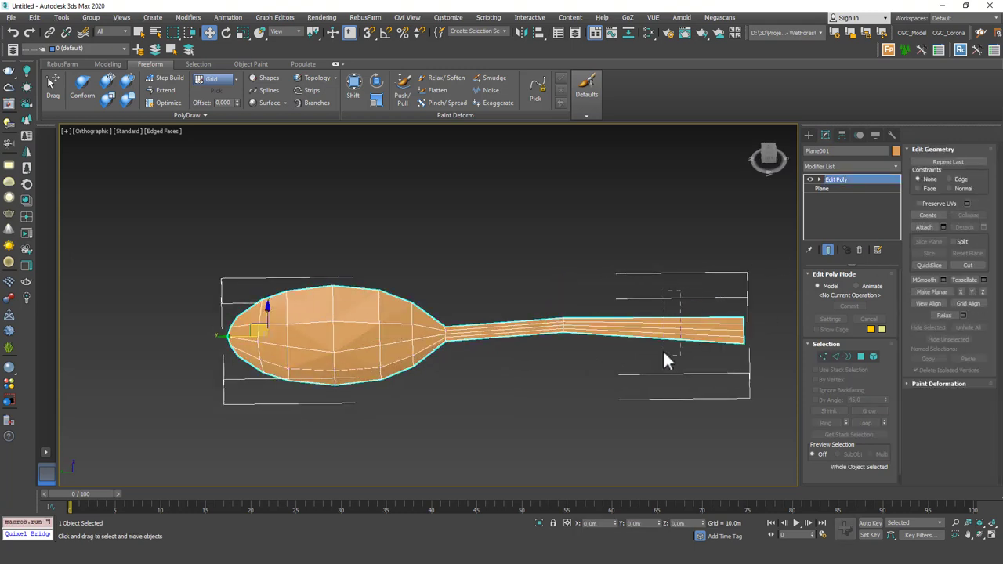
key("2")
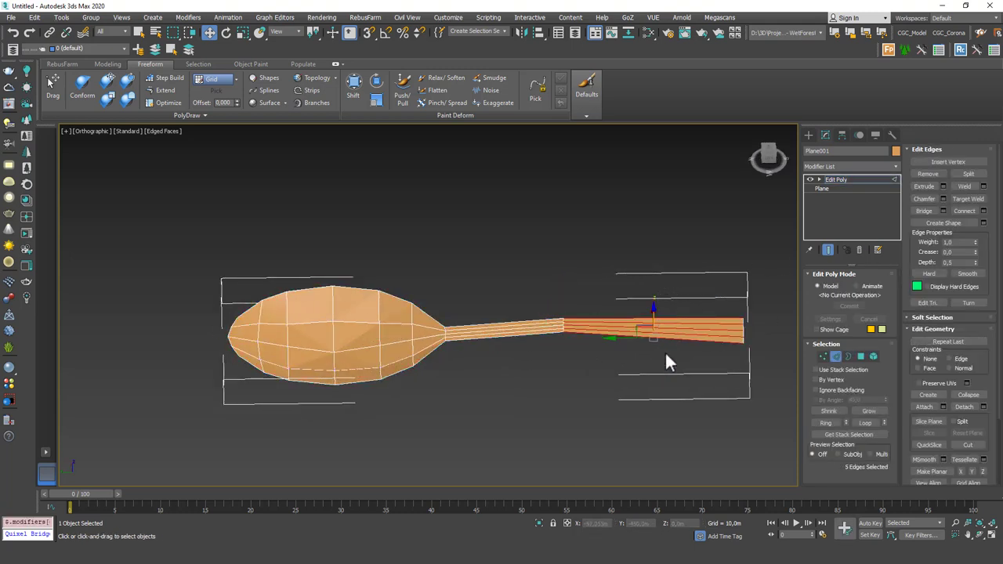
left_click(984, 211)
left_click(434, 356)
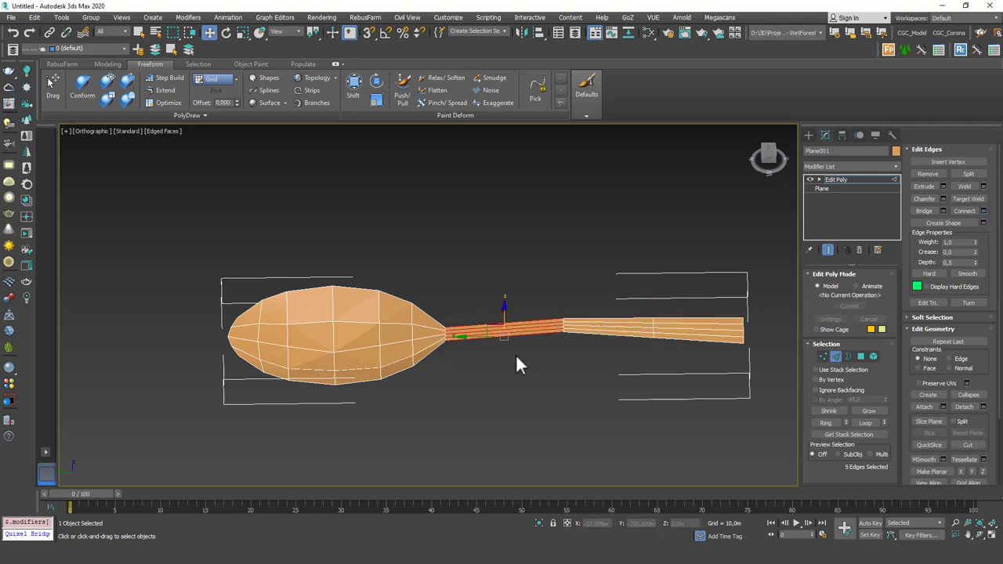
left_click(592, 290)
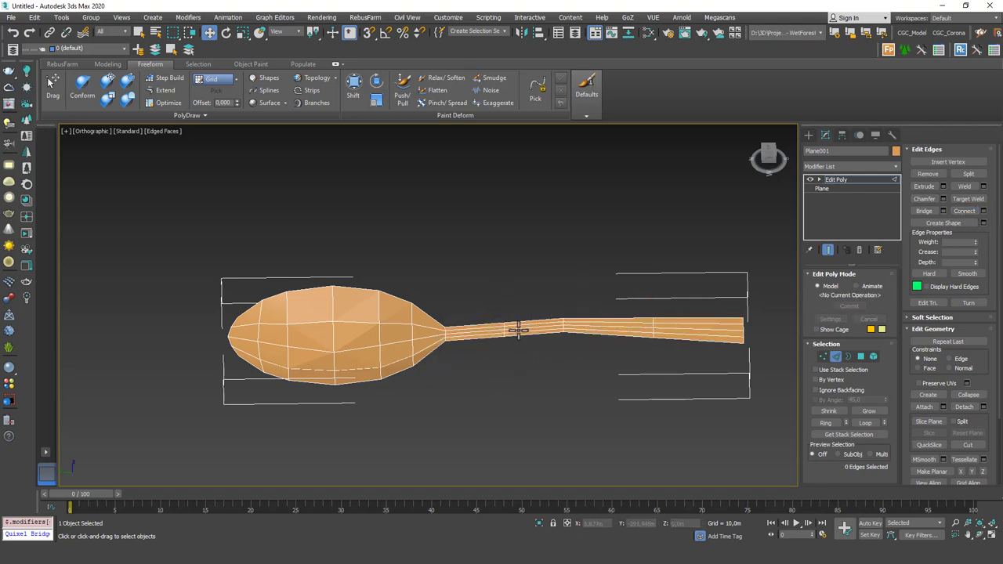
Select the two new vertex rows on the handle and raise them along Z to about 10.5 m to smooth its curve
key("1")
left_click_drag(646, 310, 662, 345, "ctrl")
middle_click_drag(631, 313, 607, 278, "alt")
left_click_drag(579, 292, 580, 287)
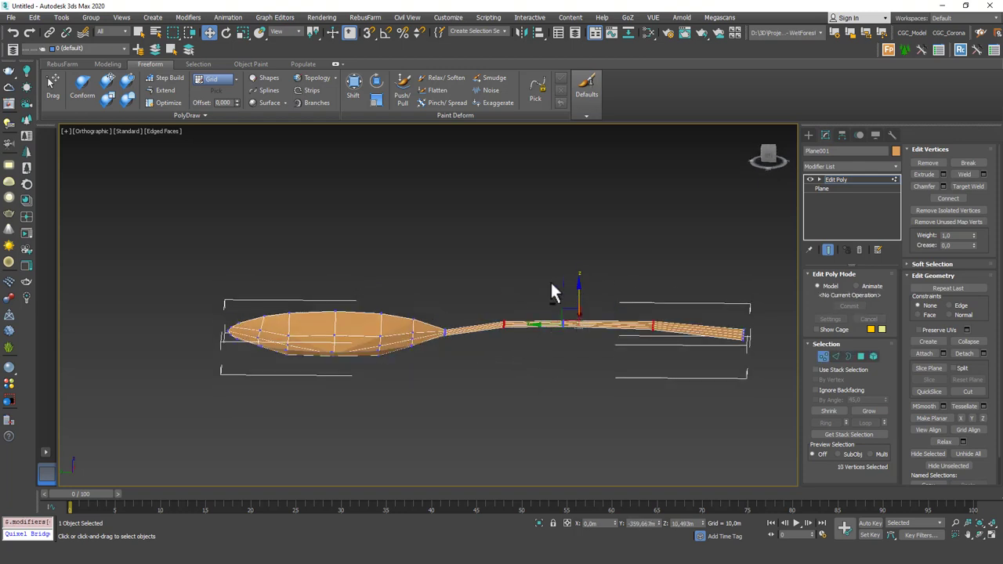
mouse_move(550, 280)
middle_mouse_down("alt")
mouse_move(487, 330)
mouse_move(537, 347)
mouse_move(521, 352)
mouse_move(510, 385)
mouse_move(533, 362)
mouse_move(487, 345)
mouse_move(515, 363)
mouse_move(488, 397)
mouse_move(500, 368)
middle_mouse_up("alt")
key("1")
Select all the bowl vertices, scale them down slightly and move them about 21 m along Y toward the handle
scroll(495, 362, "down", 4)
key("F4")
key("F4")
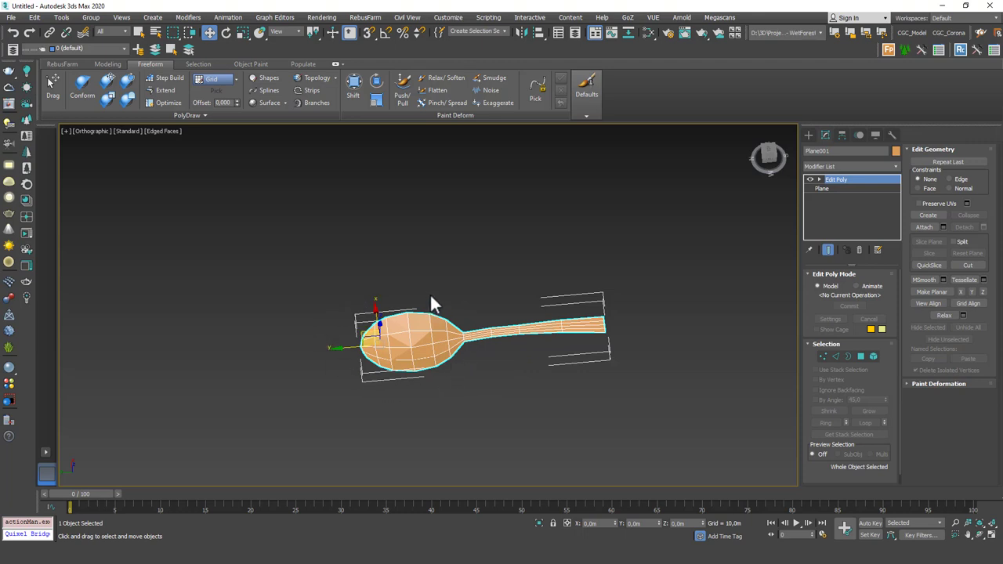
key("1")
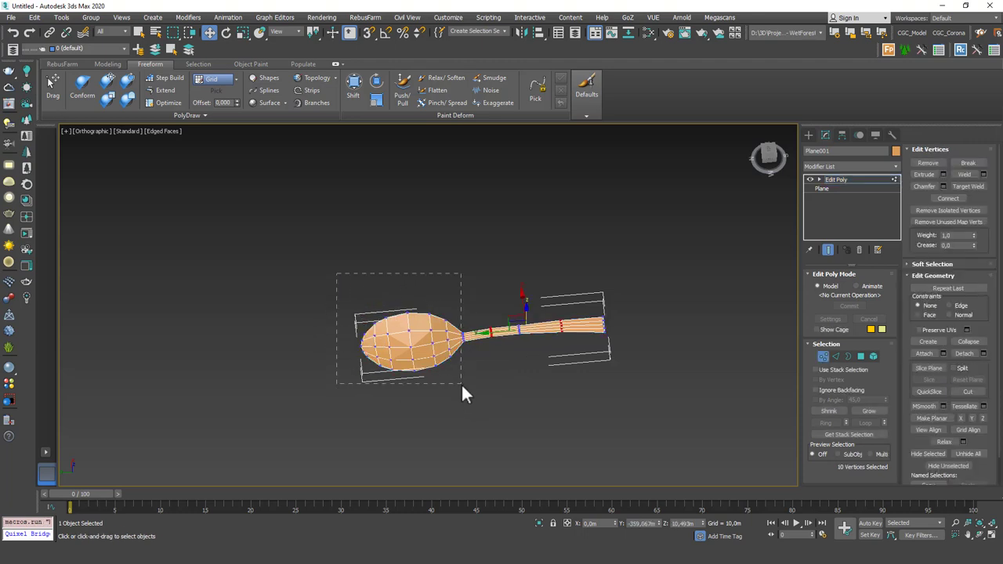
left_click_drag(462, 387, 460, 387)
key("r")
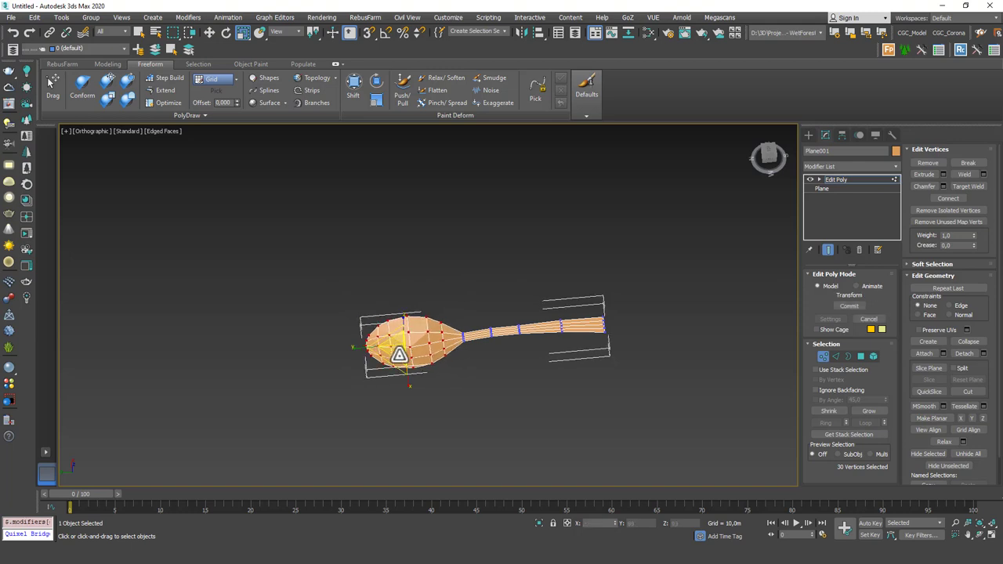
key("w")
left_click_drag(399, 356, 381, 347)
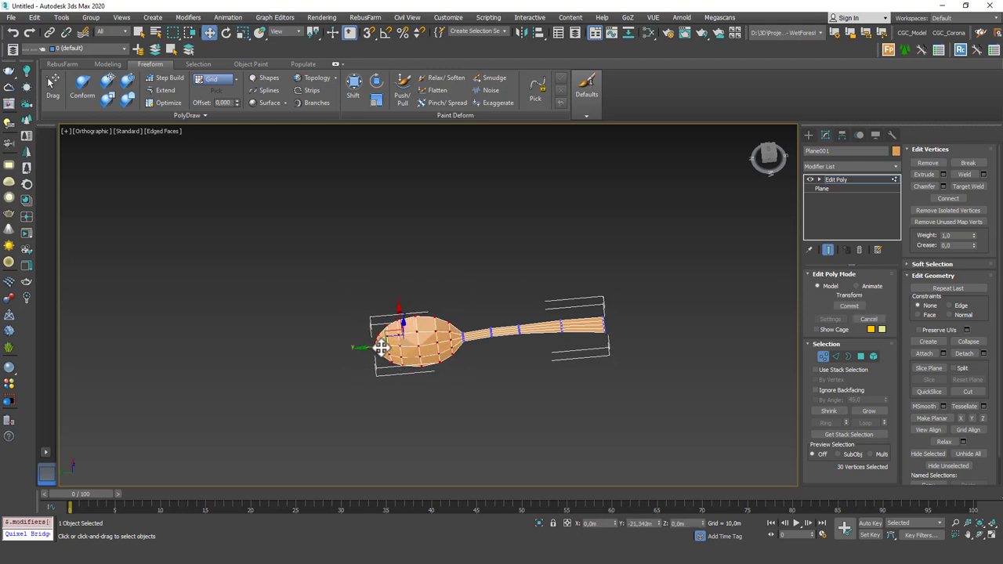
Hide the mesh edges in the shaded view, leave vertex editing and select the whole spoon
mouse_move(387, 345)
middle_mouse_down("alt")
mouse_move(476, 320)
mouse_move(436, 331)
mouse_move(450, 306)
middle_mouse_up("alt")
key("F4")
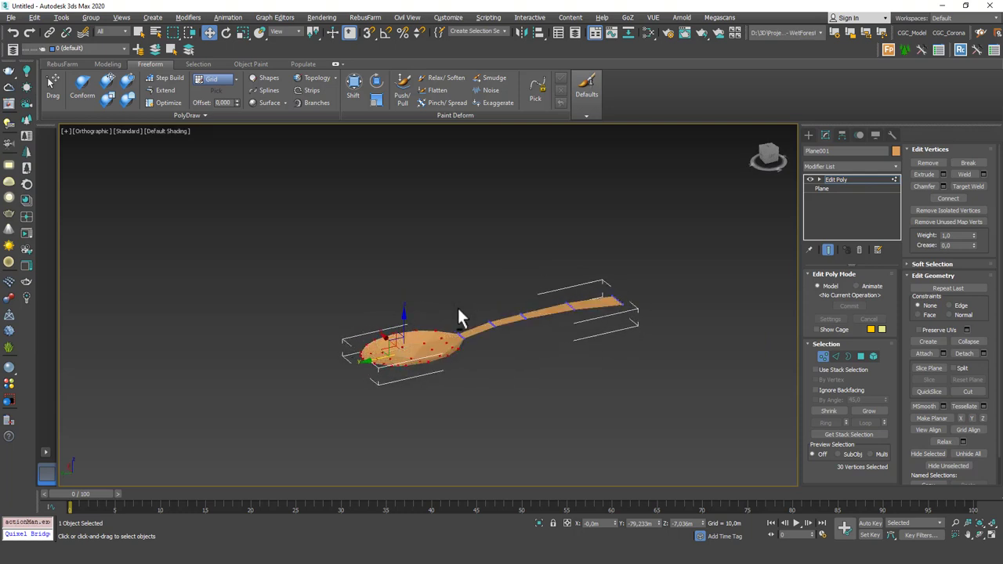
key("1")
left_click(465, 302)
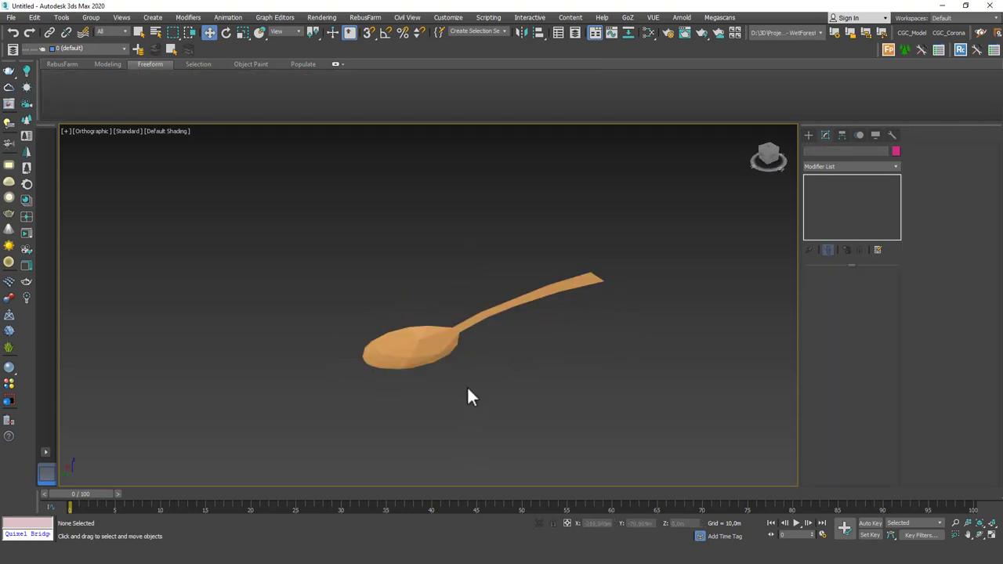
left_click(465, 321)
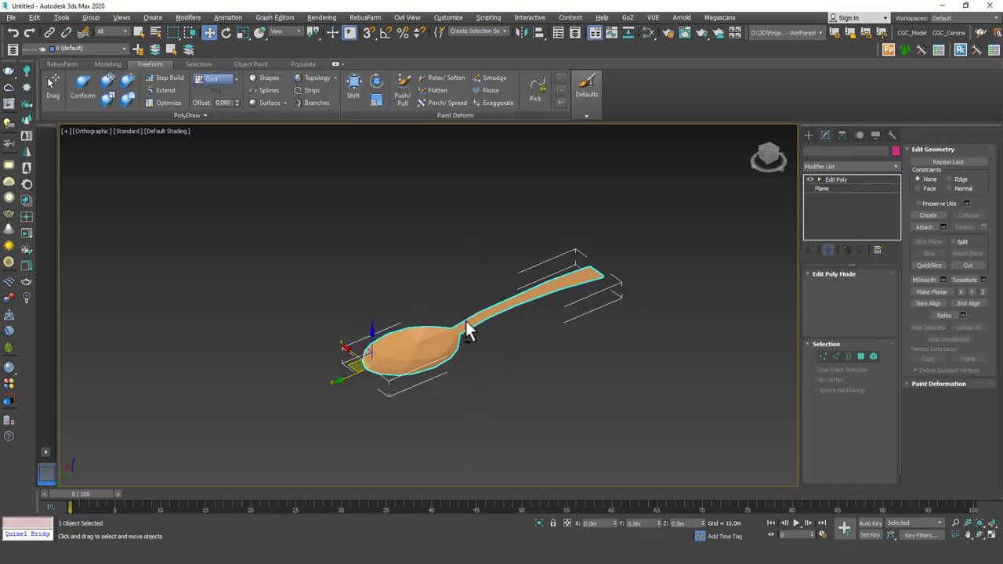
Add a Smooth modifier to the spoon and turn on Auto Smooth
left_click(830, 167)
type("sm")
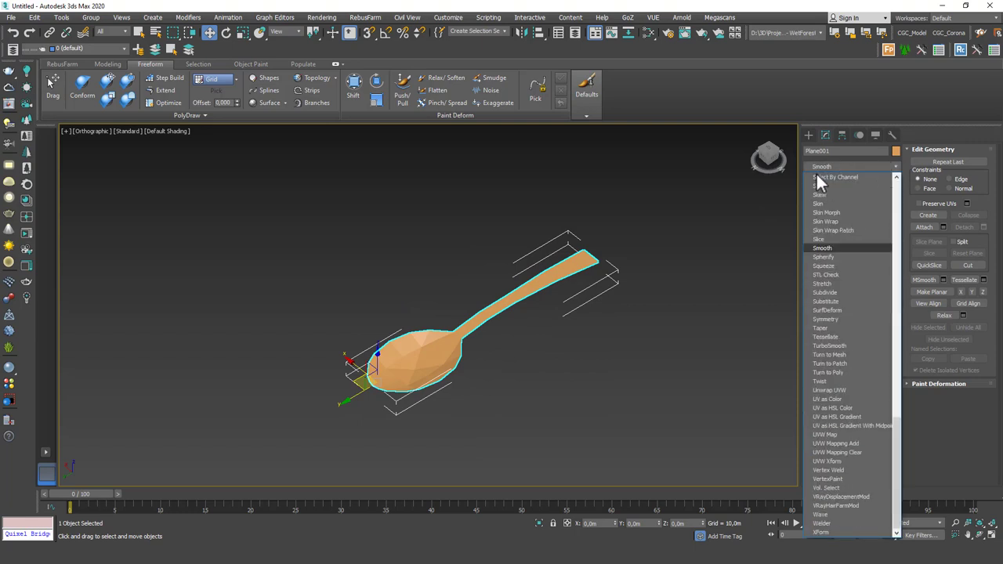
key("Return")
scroll(427, 327, "up", 4)
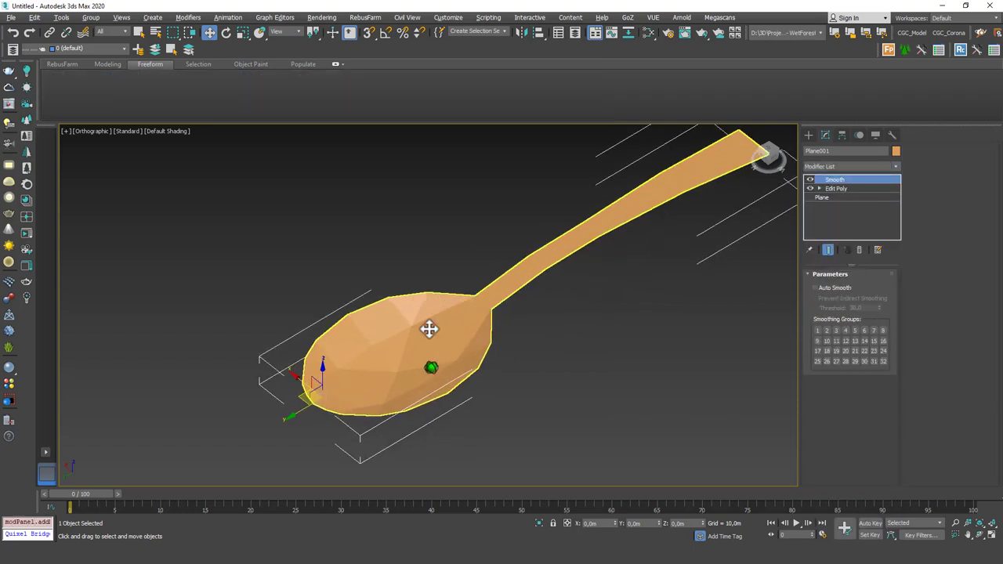
left_click(814, 287)
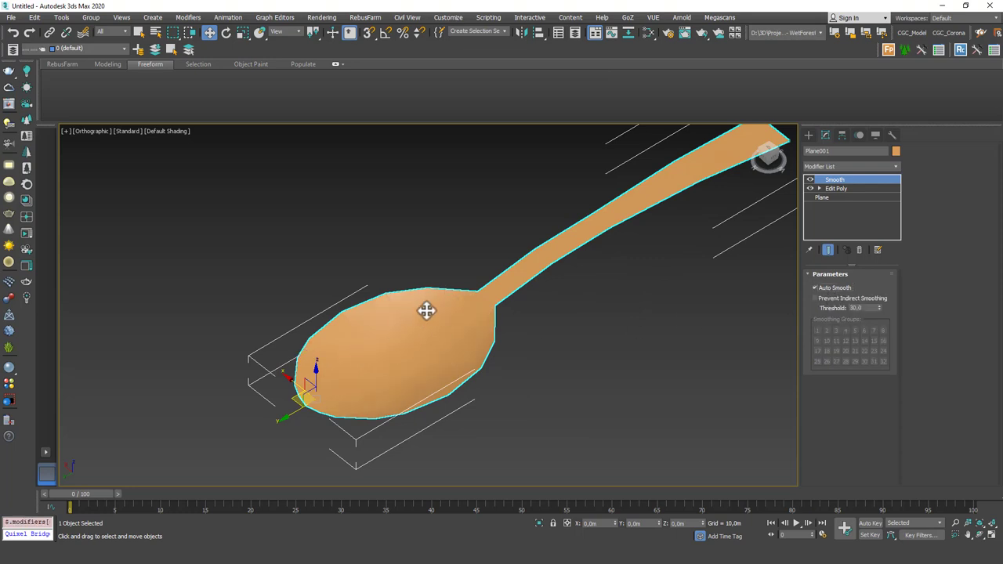
middle_click_drag(394, 353, 564, 262, "alt")
scroll(494, 301, "down", 3)
scroll(564, 263, "up", 2)
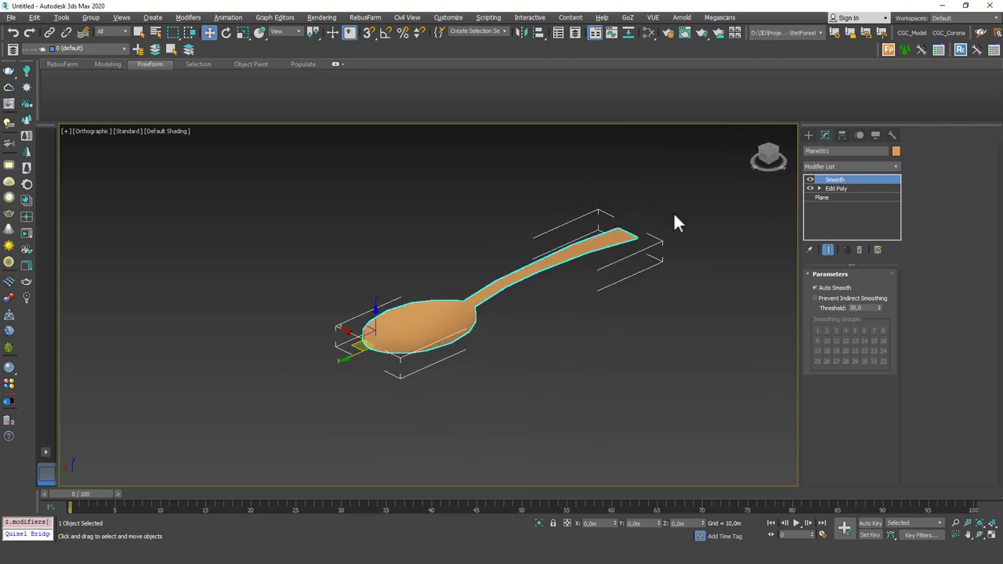
Add a TurboSmooth modifier to the spoon and disable the Smooth modifier beneath it
left_click(835, 165)
key("t")
key("u")
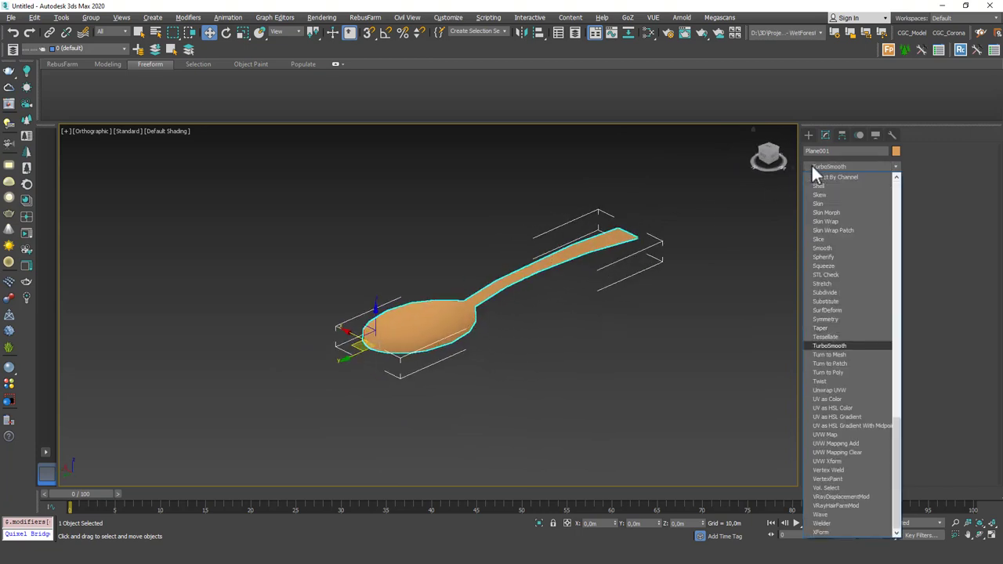
key("Return")
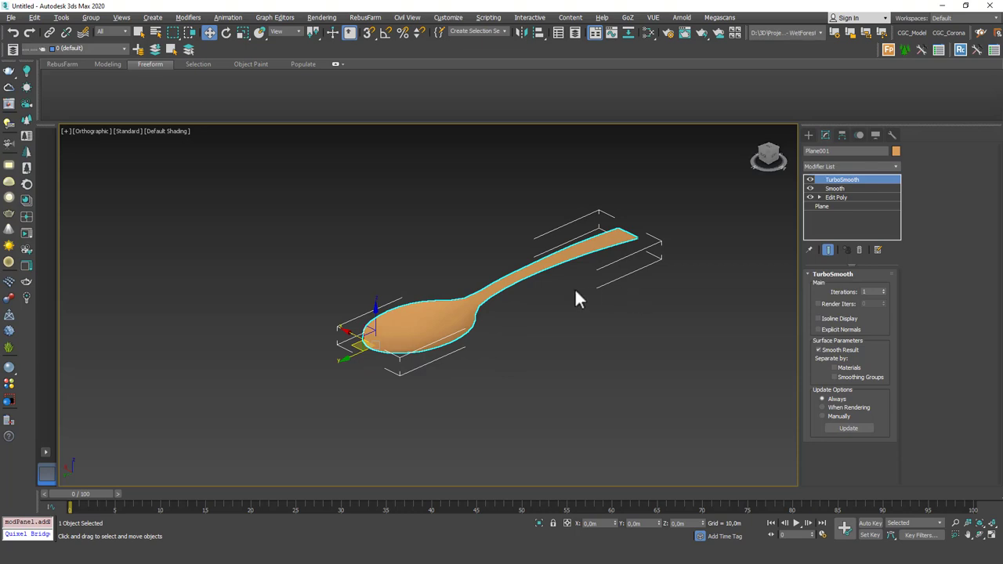
middle_click_drag(575, 298, 449, 353, "alt")
scroll(465, 339, "up", 2)
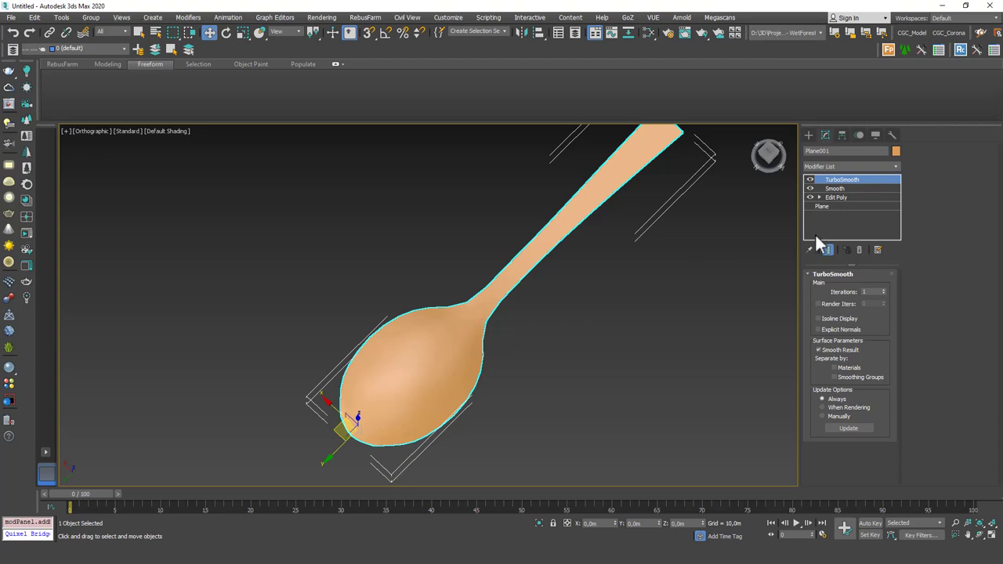
middle_click_drag(585, 337, 626, 250, "alt")
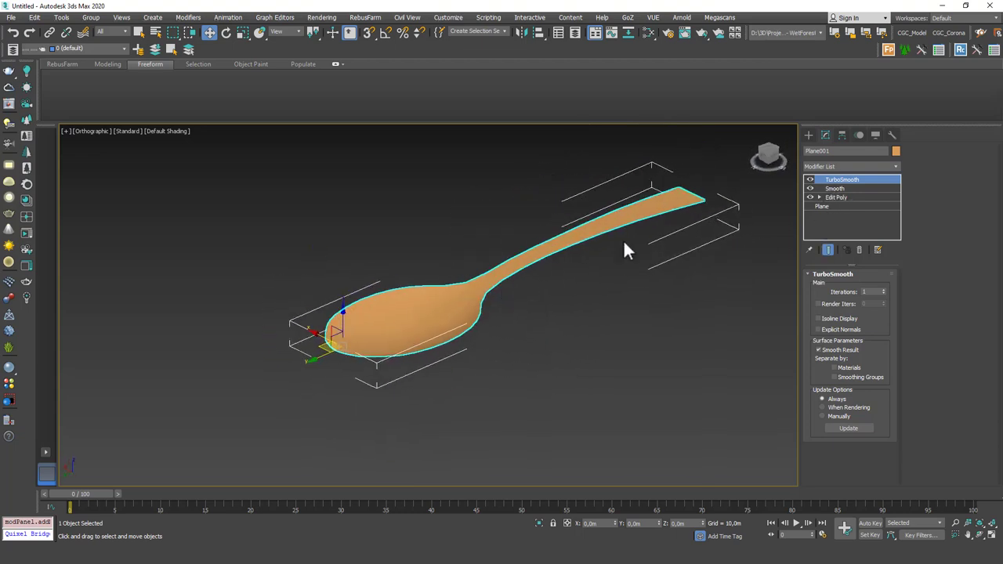
middle_click_drag(508, 270, 485, 278, "alt")
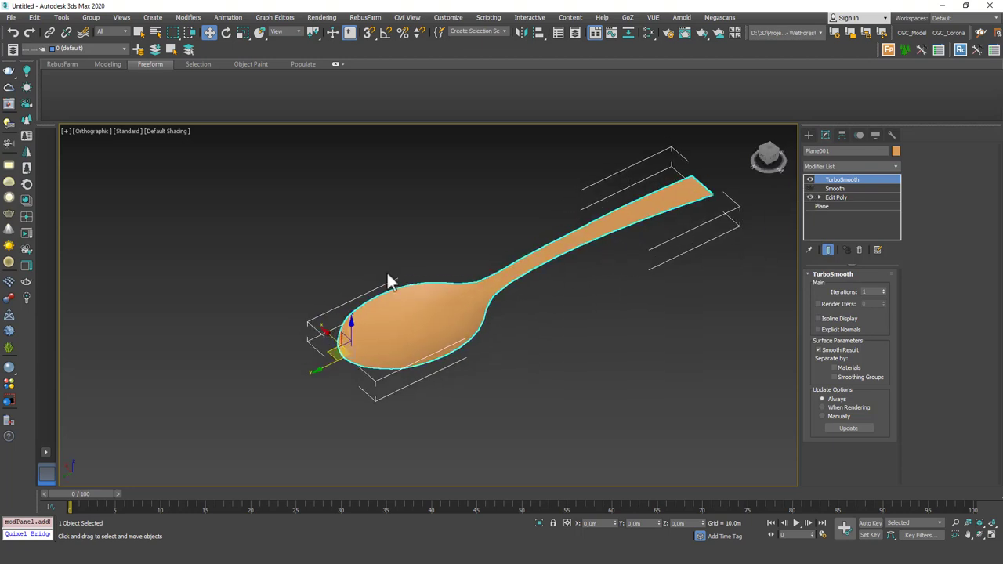
middle_click_drag(387, 280, 466, 303, "alt")
scroll(495, 317, "up", 3)
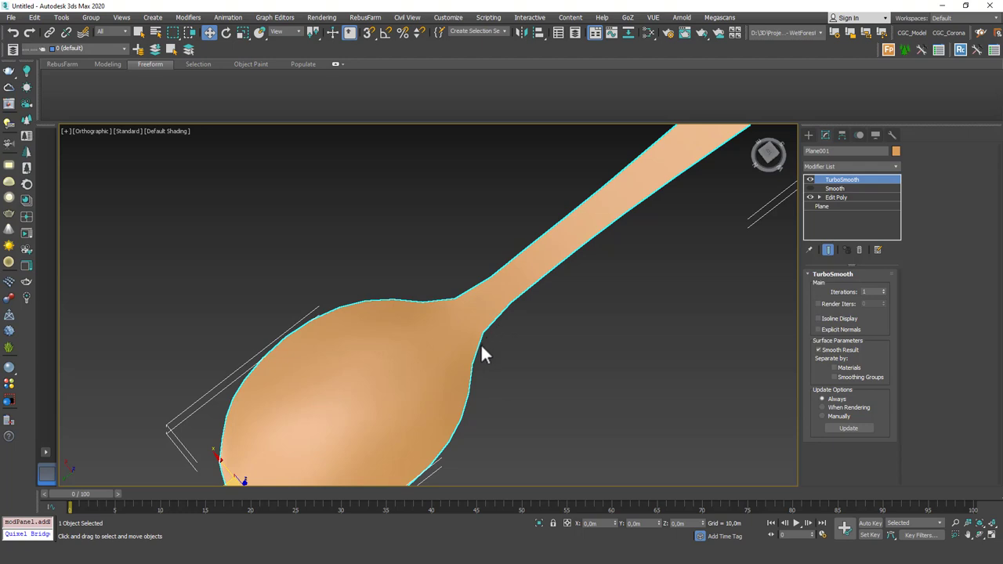
Toggle the TurboSmooth modifier off and on to compare the faceted and subdivided spoon
left_click(810, 179)
left_click(810, 179)
left_click(809, 178)
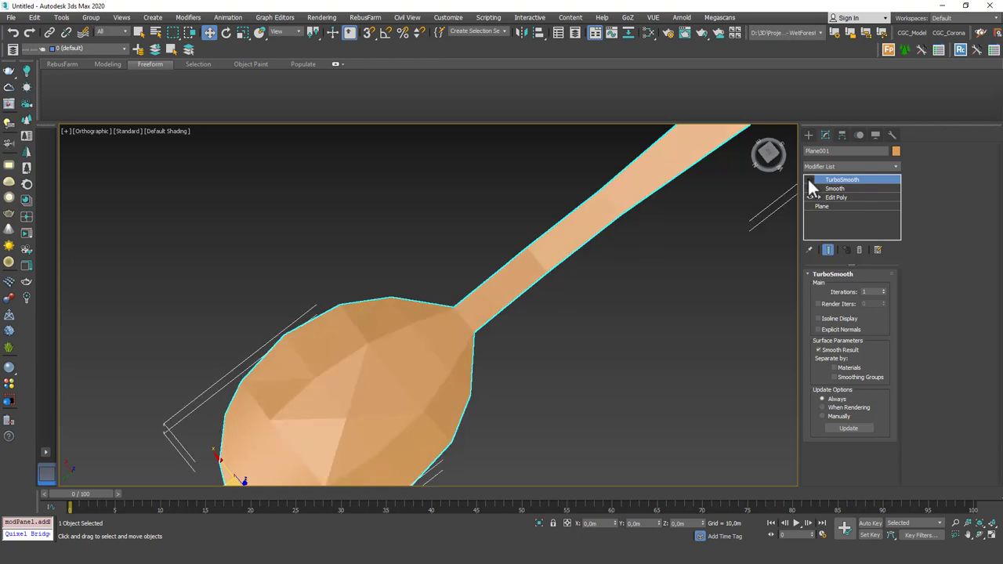
left_click(808, 178)
left_click(807, 178)
left_click(807, 177)
left_click(808, 177)
left_click(808, 177)
Set the TurboSmooth iterations to 2 and deselect the spoon
middle_click_drag(492, 347, 517, 264, "alt")
scroll(503, 277, "down", 2)
scroll(502, 277, "up", 1)
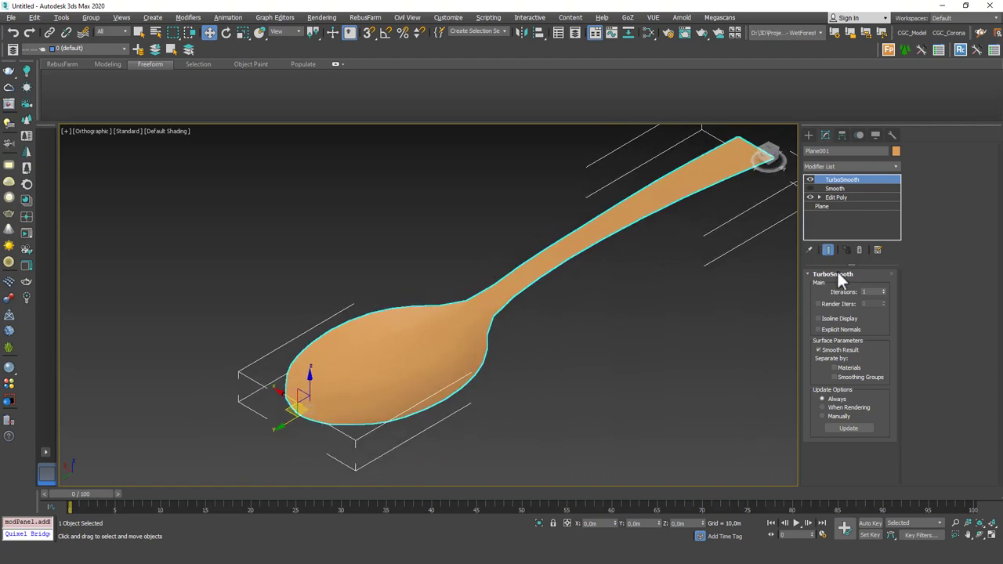
left_click(883, 289)
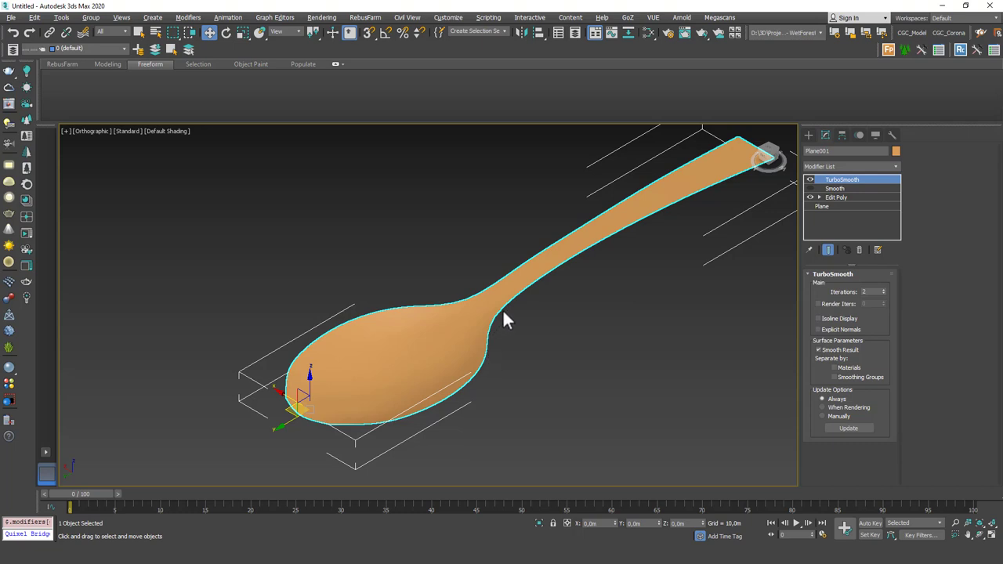
left_click(519, 352)
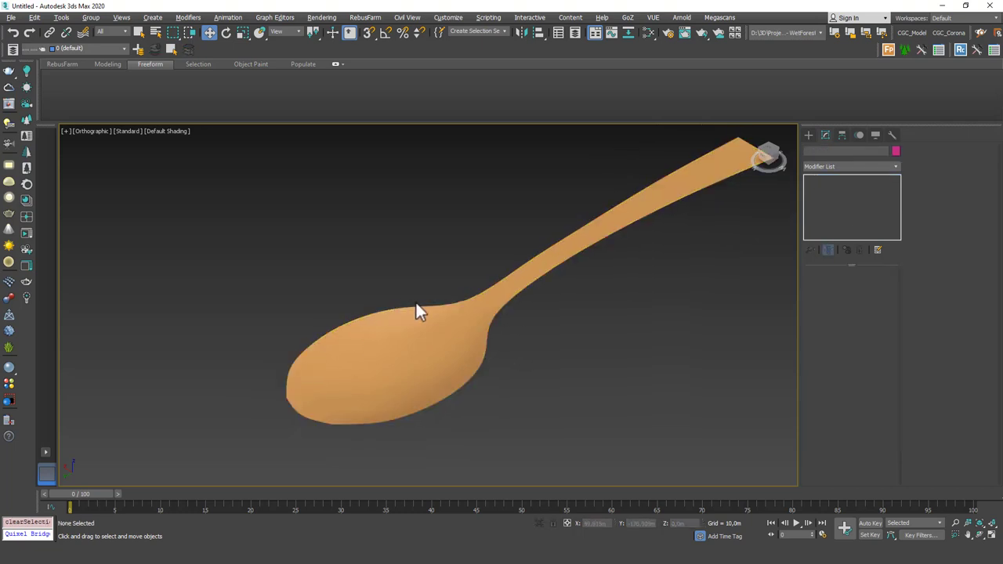
Select the spoon and add a Shell modifier with an Outer Amount of about 2.7 m
key("F4")
middle_click_drag(494, 314, 495, 366, "alt")
scroll(486, 303, "up", 2)
left_click(495, 367)
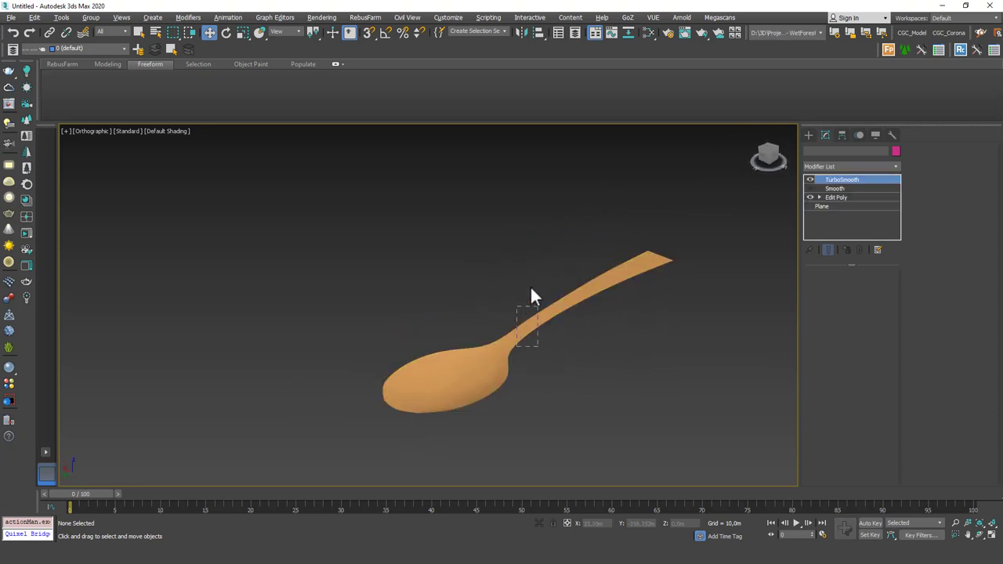
left_click(830, 168)
type("sh")
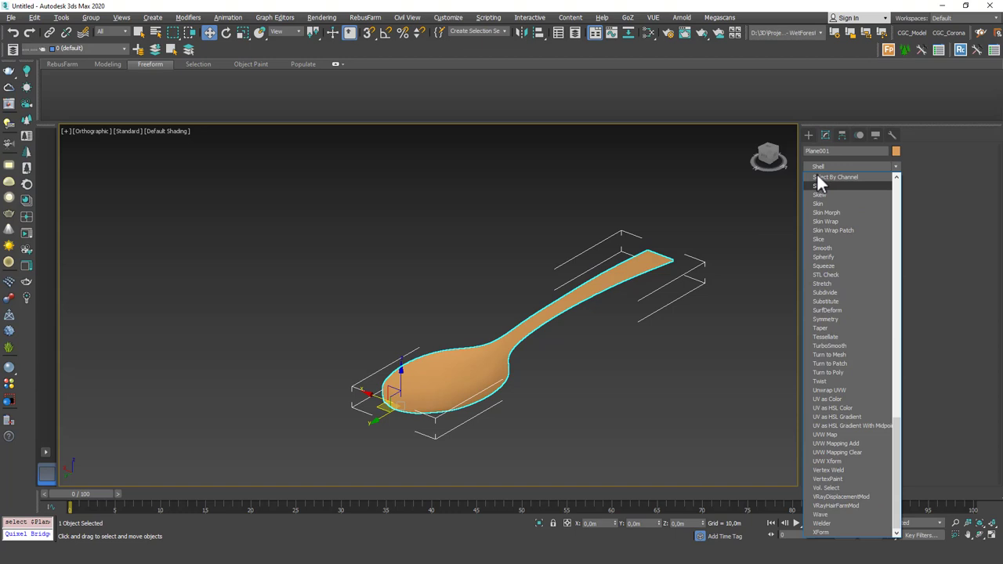
key("Return")
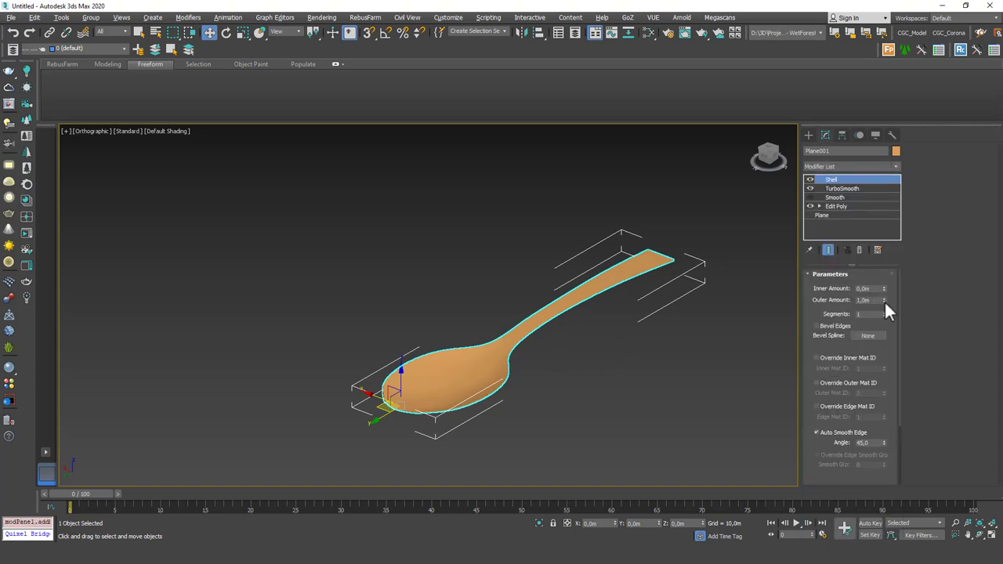
left_click_drag(884, 300, 891, 205)
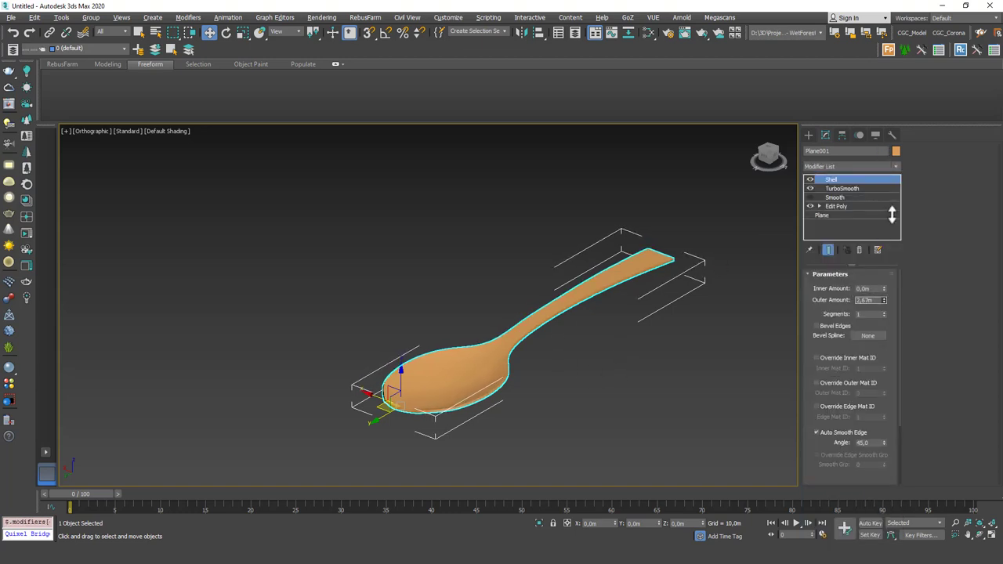
Deselect the spoon and examine its thickness and outline from several angles, ending close up on the bowl tip
left_click(675, 349)
mouse_move(497, 350)
middle_mouse_down("alt")
mouse_move(502, 329)
mouse_move(492, 295)
mouse_move(480, 288)
mouse_move(452, 369)
mouse_move(457, 384)
mouse_move(537, 320)
mouse_move(491, 338)
mouse_move(505, 333)
middle_mouse_up("alt")
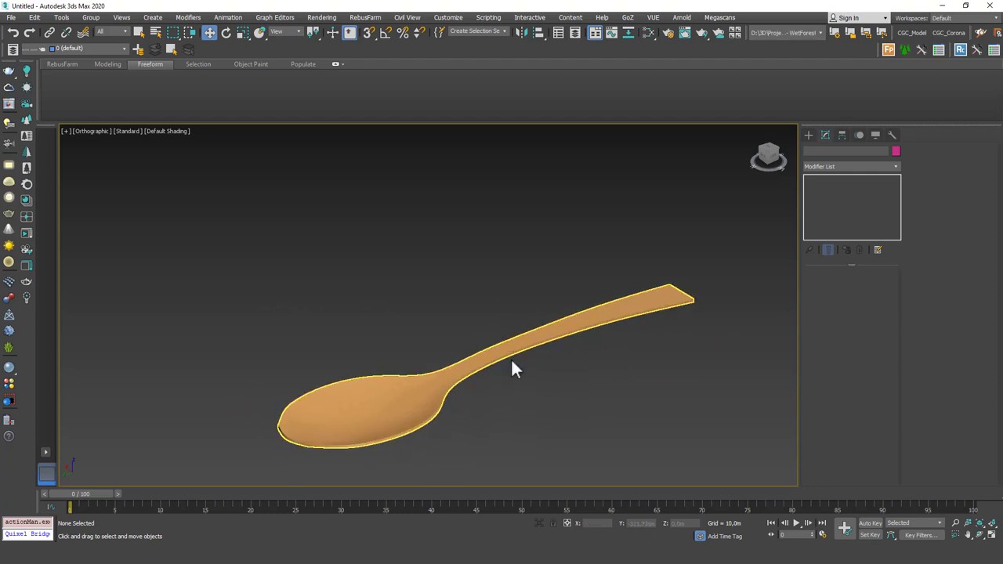
middle_click_drag(528, 392, 605, 338, "alt")
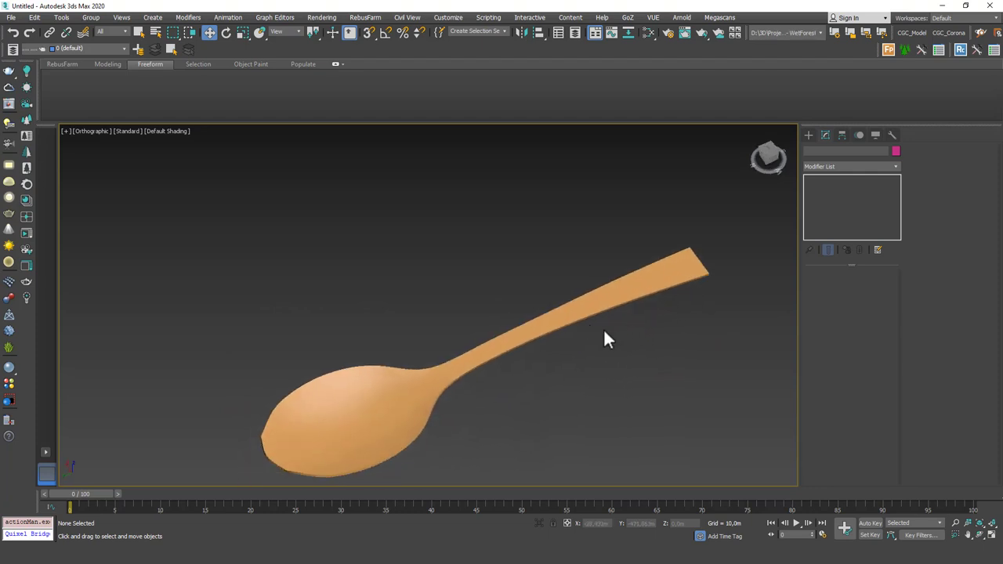
middle_click_drag(682, 252, 695, 254, "alt")
middle_click_drag(635, 316, 494, 353, "alt")
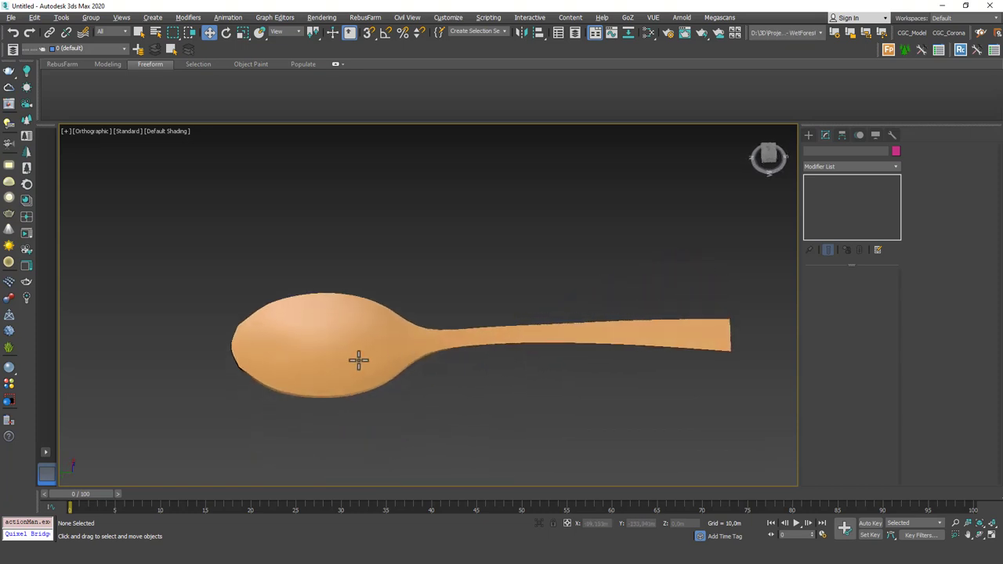
middle_click_drag(358, 359, 320, 342, "alt")
scroll(275, 253, "up", 5)
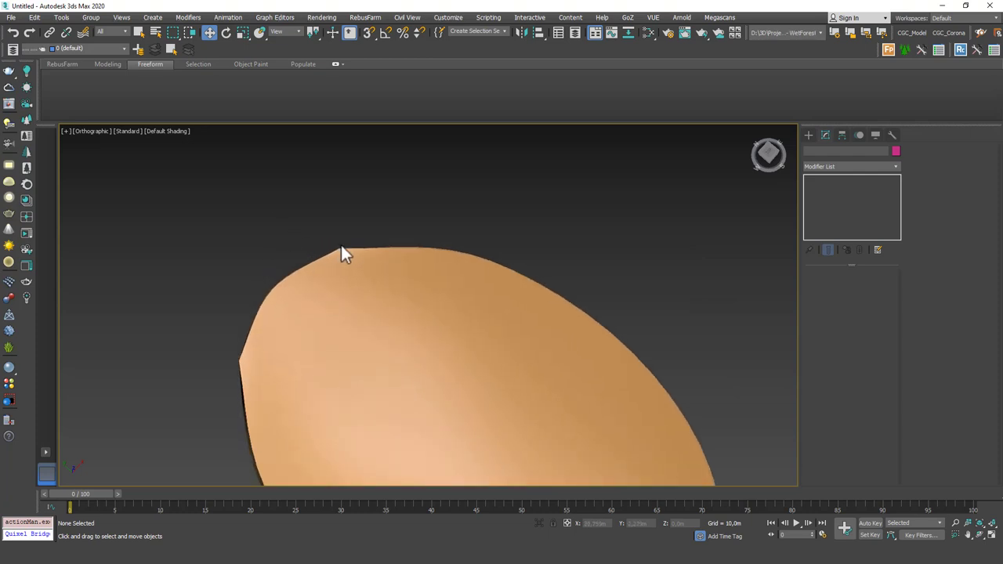
Return the spoon to its Edit Poly level with edged faces shown and the end result hidden, framing the bowl tip in Top view
left_click(348, 257)
left_click(837, 205)
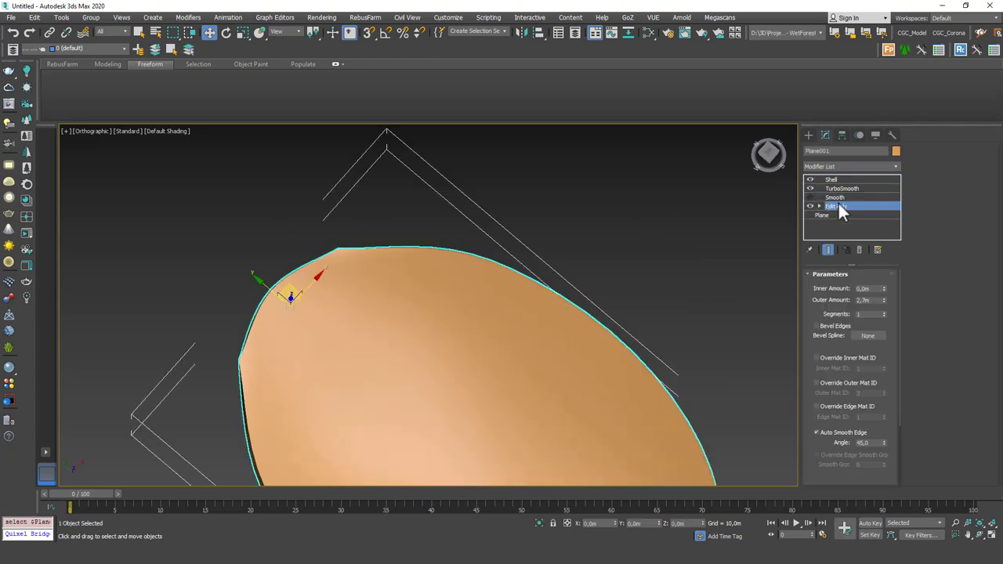
key("F4")
key("grave")
middle_click_drag(476, 304, 435, 280, "alt")
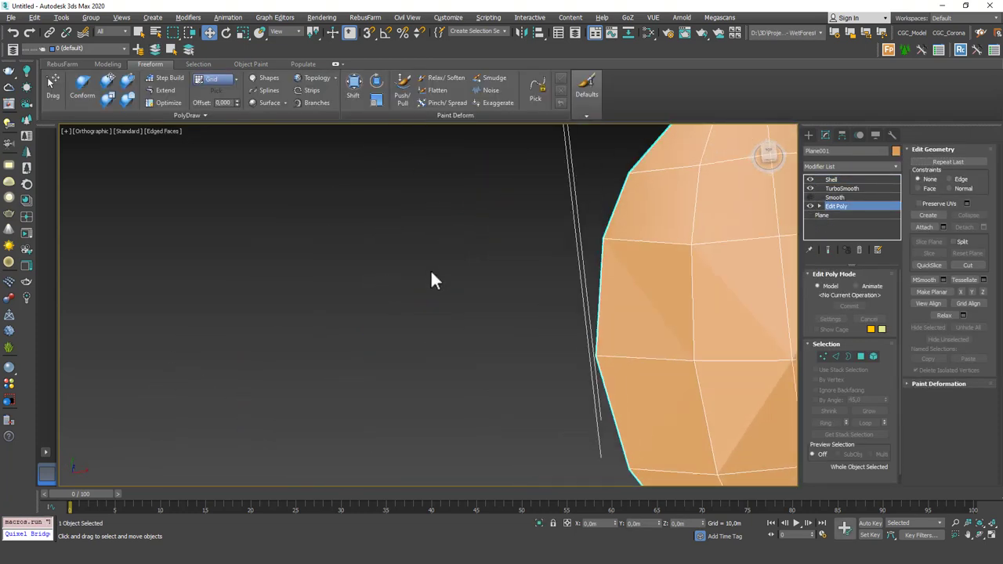
key("t")
scroll(416, 190, "up", 3)
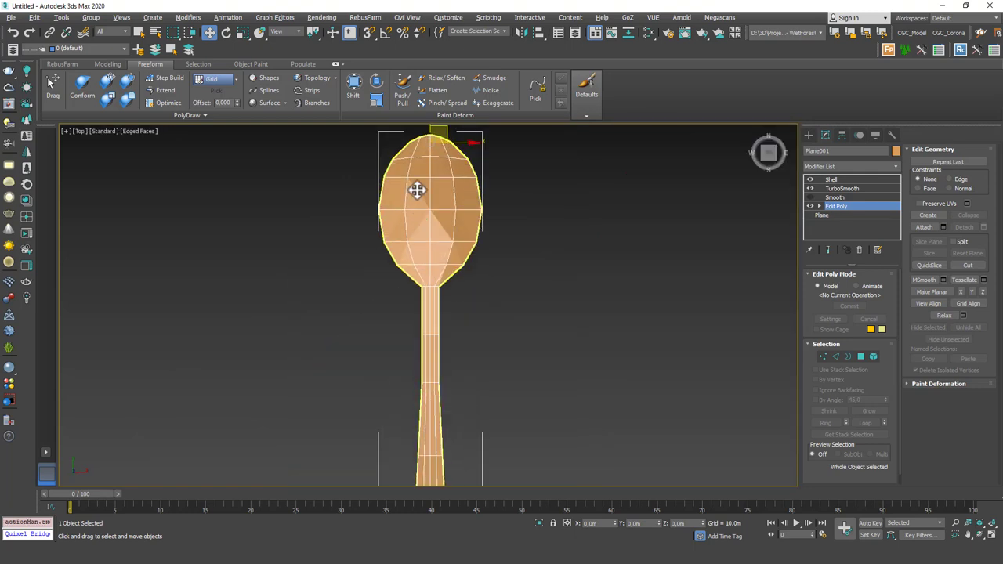
middle_click_drag(416, 190, 424, 218)
scroll(423, 219, "up", 4)
middle_click_drag(391, 250, 392, 261)
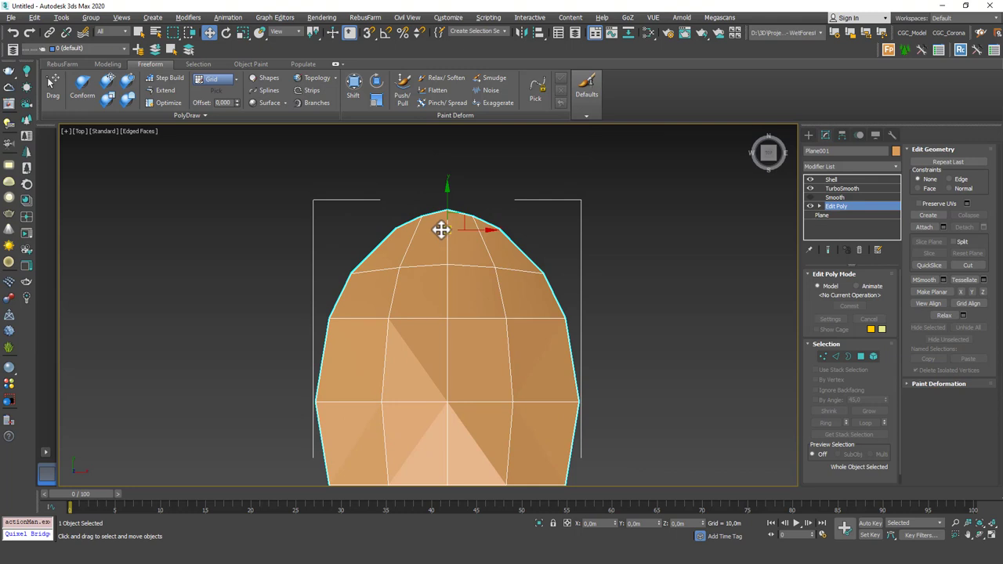
key("ctrl+q")
key("ctrl+q")
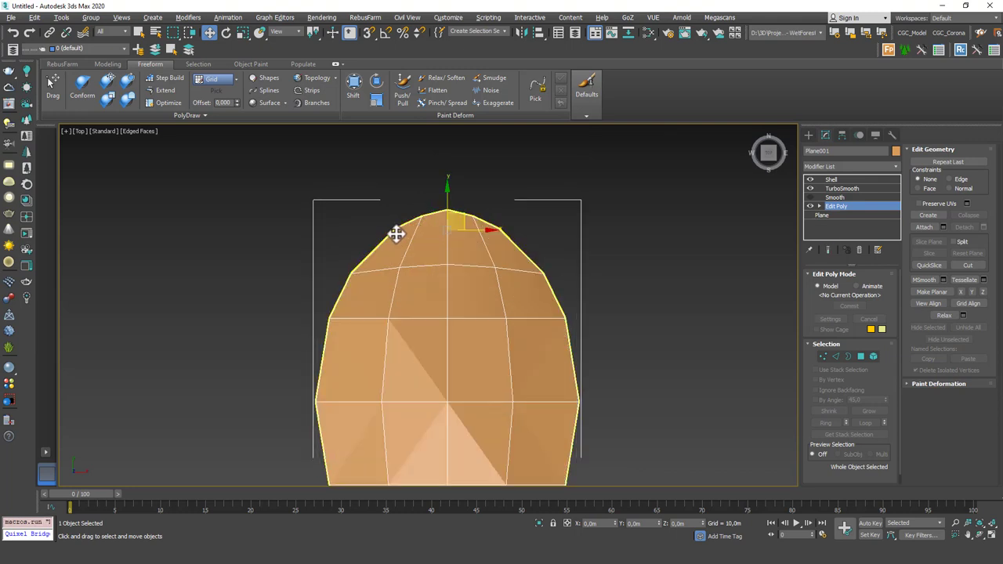
key("alt+c")
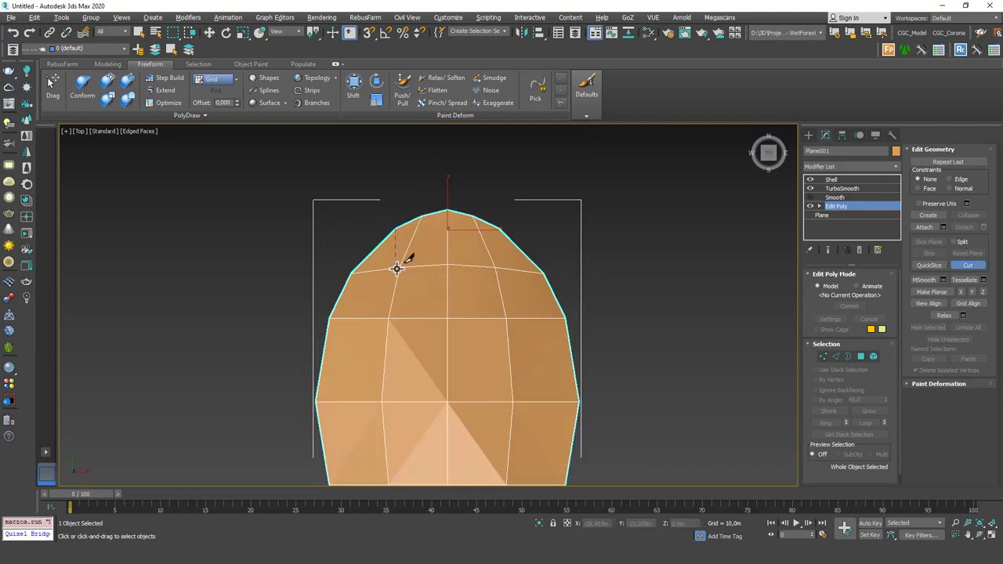
left_click(400, 265)
right_click(462, 231)
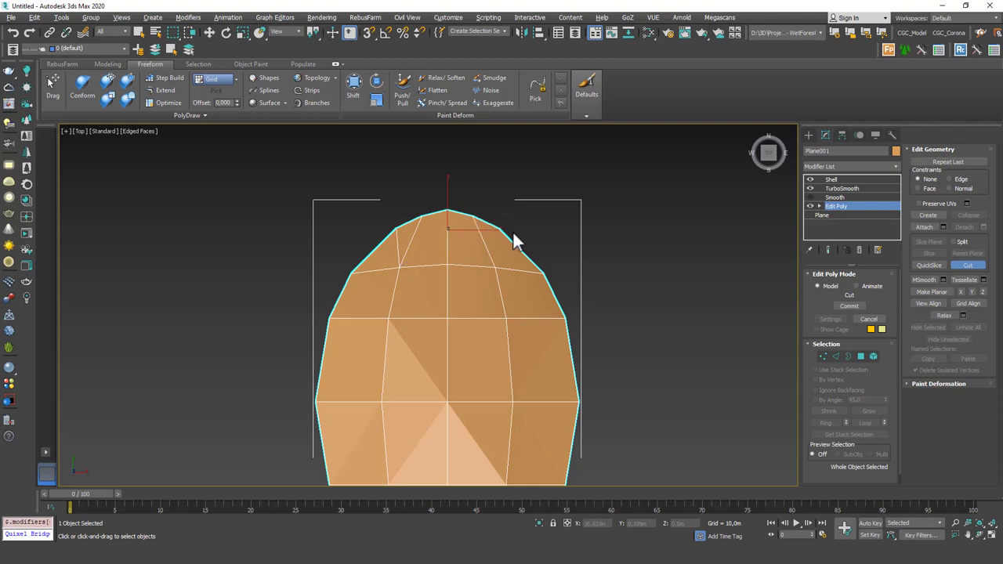
left_click(498, 228)
key("ctrl+e")
key("ctrl+e")
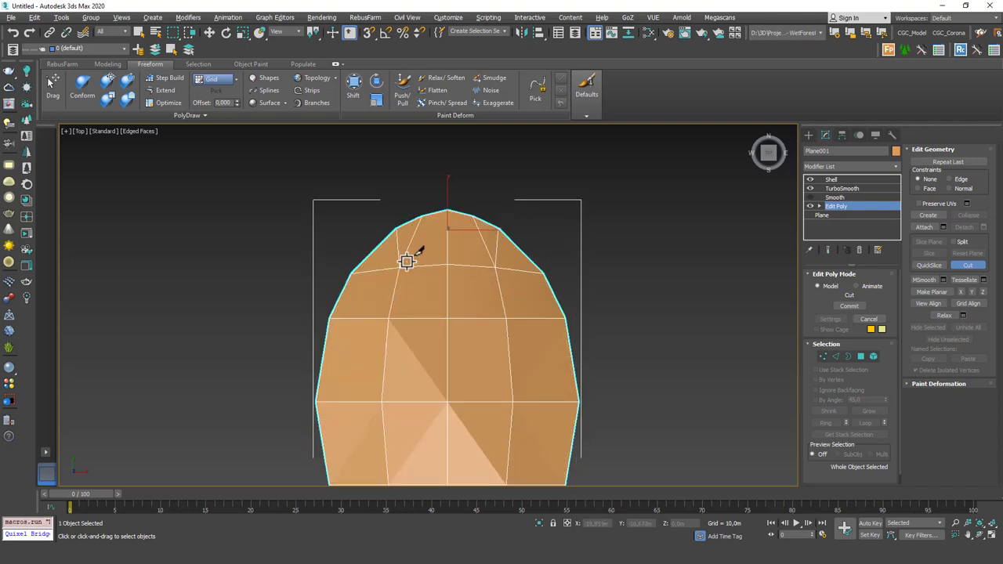
key("w")
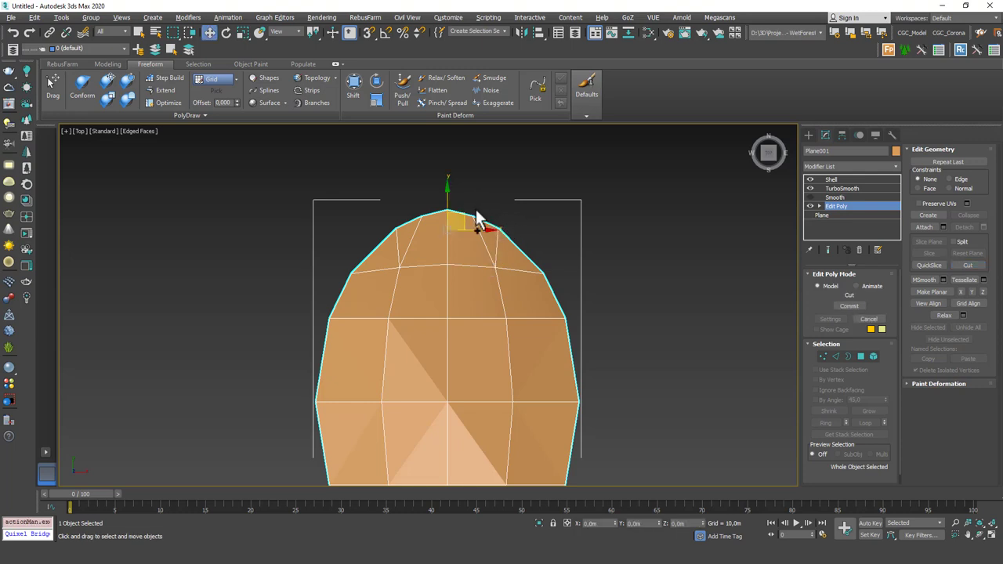
scroll(478, 220, "up", 2)
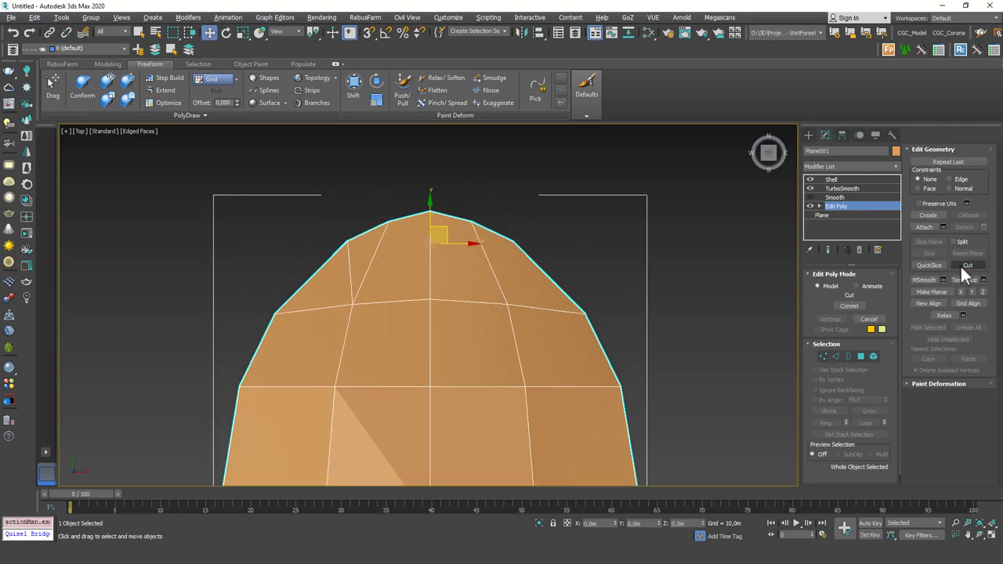
Cut an edge on each side of the bowl tip, from the outer corner vertex to the inner vertex on the row below
left_click(967, 266)
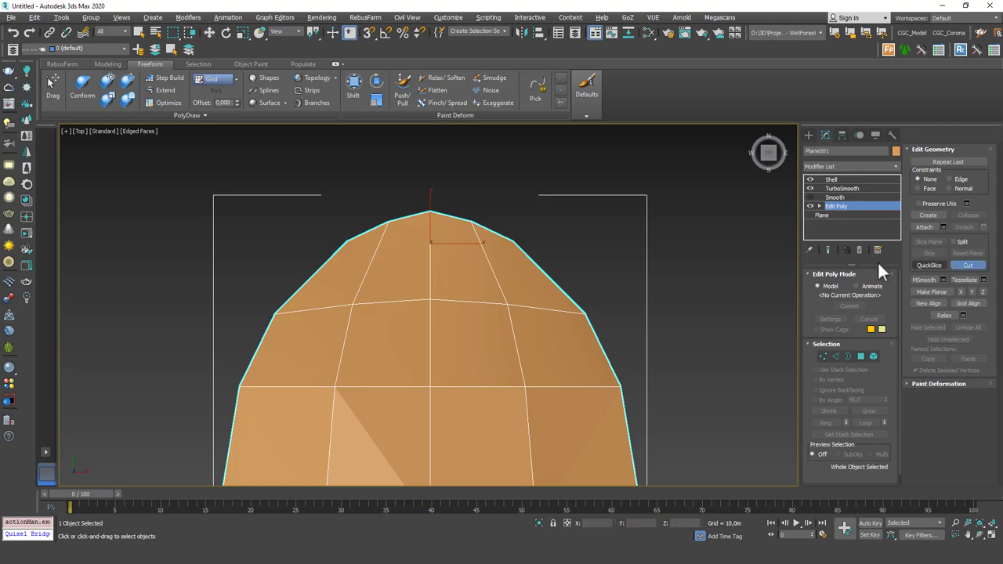
left_click(513, 239)
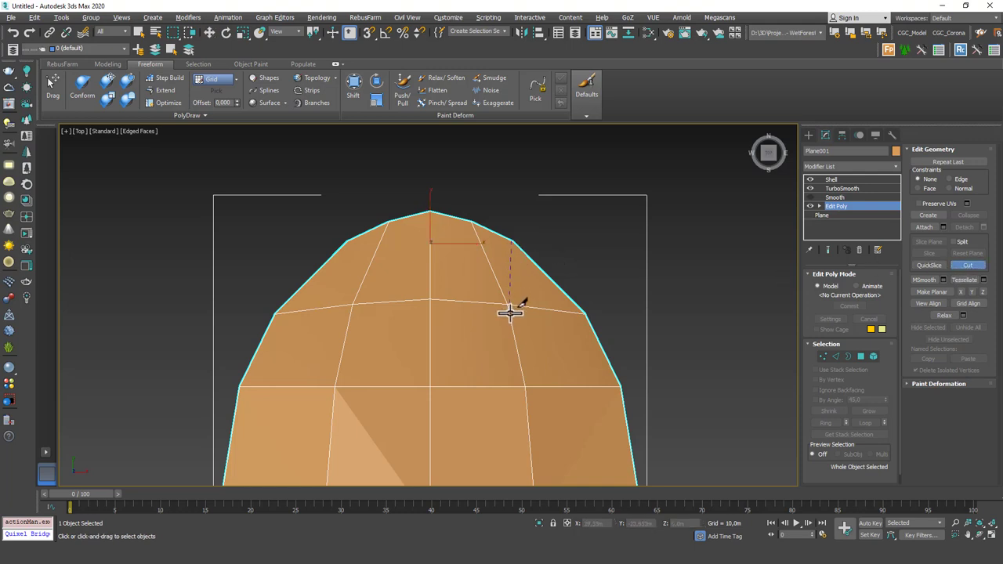
left_click(506, 302)
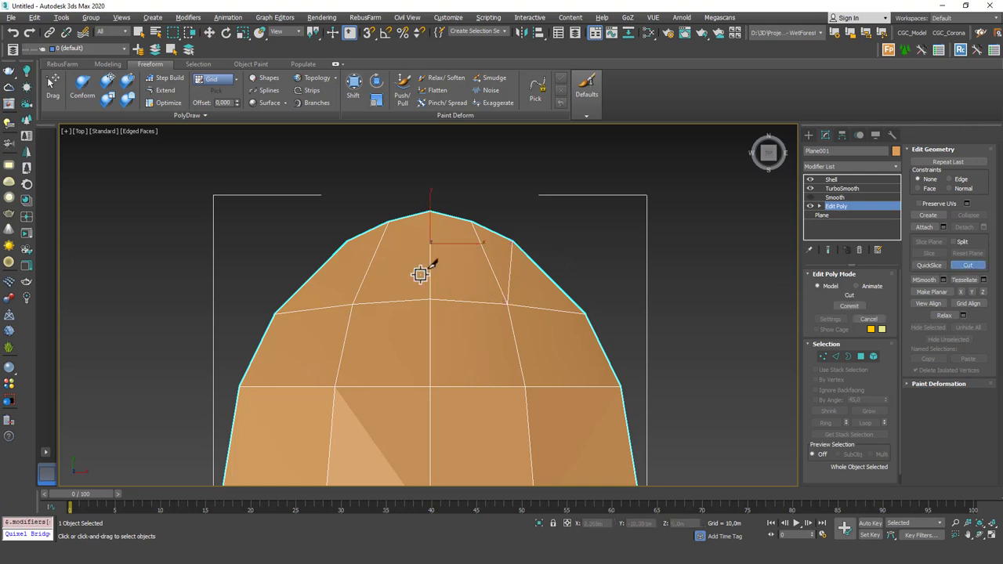
left_click(347, 242)
left_click(353, 304)
right_click(352, 304)
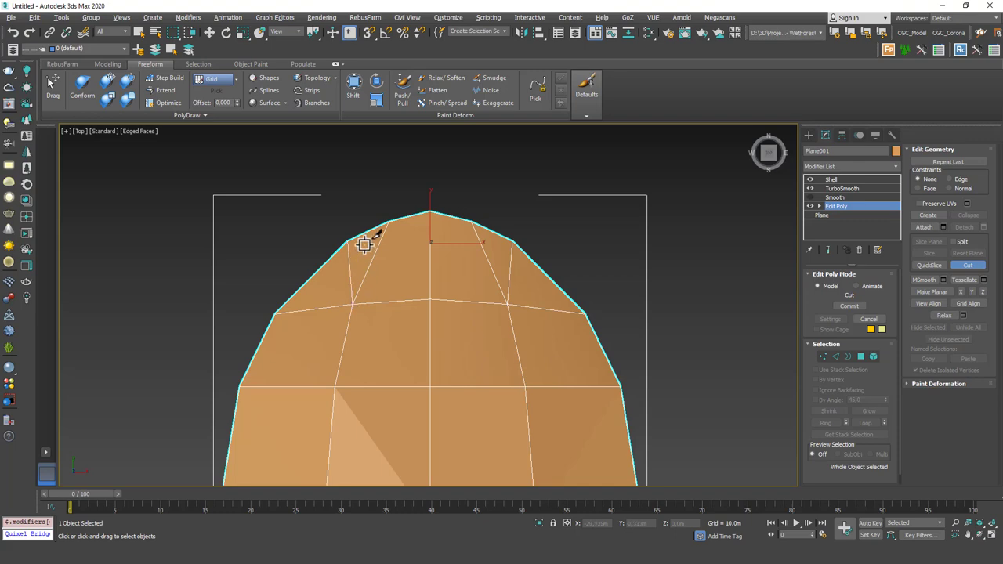
Deselect the spoon, hide its edged faces and inspect the smoothed bowl from an angle
middle_click_drag(501, 275, 459, 258, "alt")
key("w")
left_click(480, 281)
key("F4")
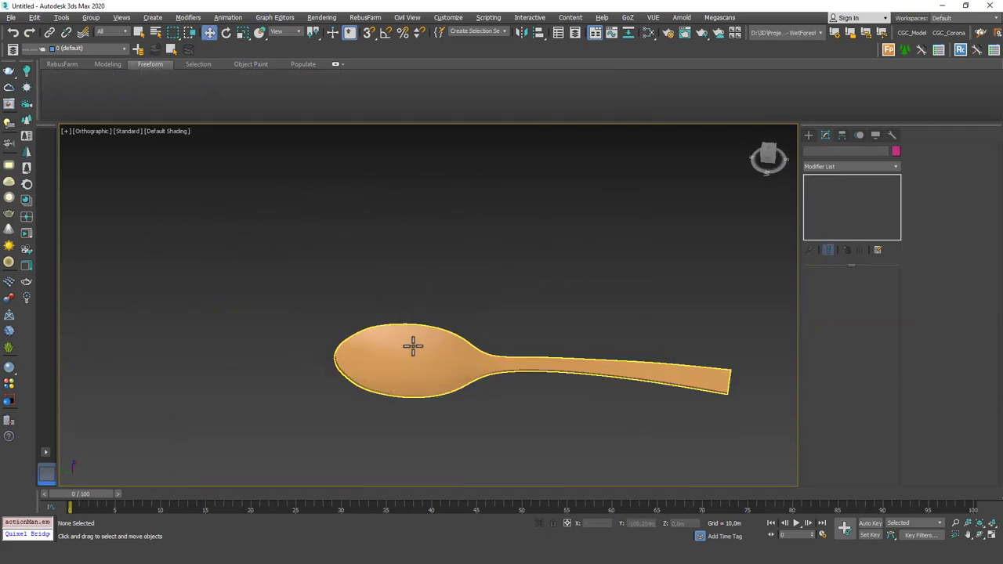
Select the spoon and enter the Vertex level of its Edit Poly modifier, framing the bowl tip in Top view
left_click(369, 345)
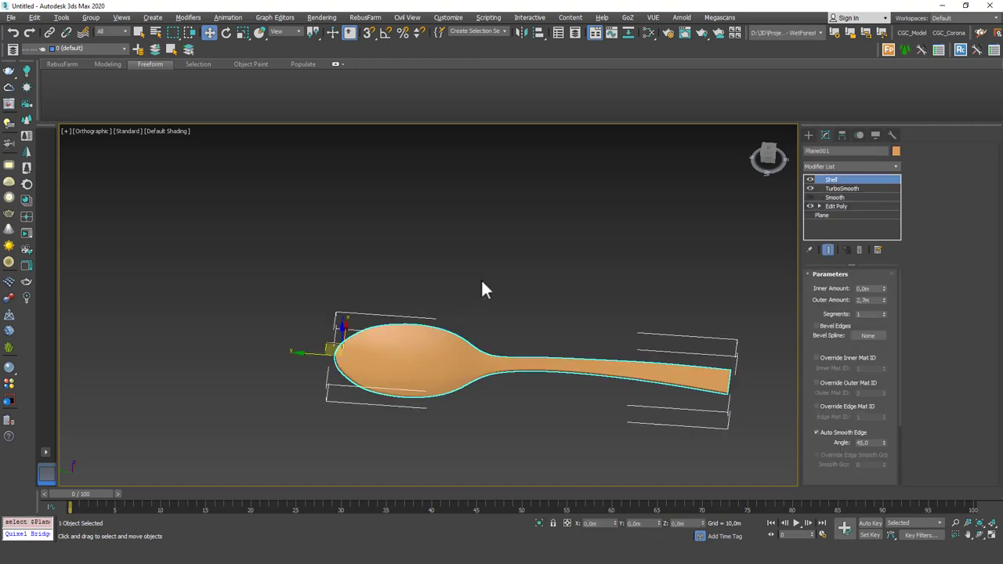
key("t")
scroll(440, 258, "up", 5)
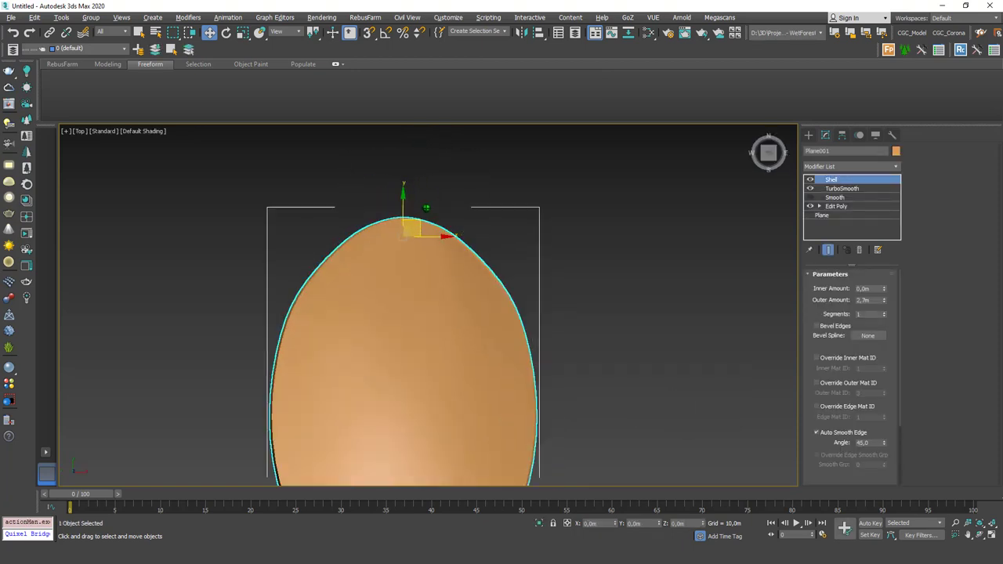
left_click(835, 206)
key("1")
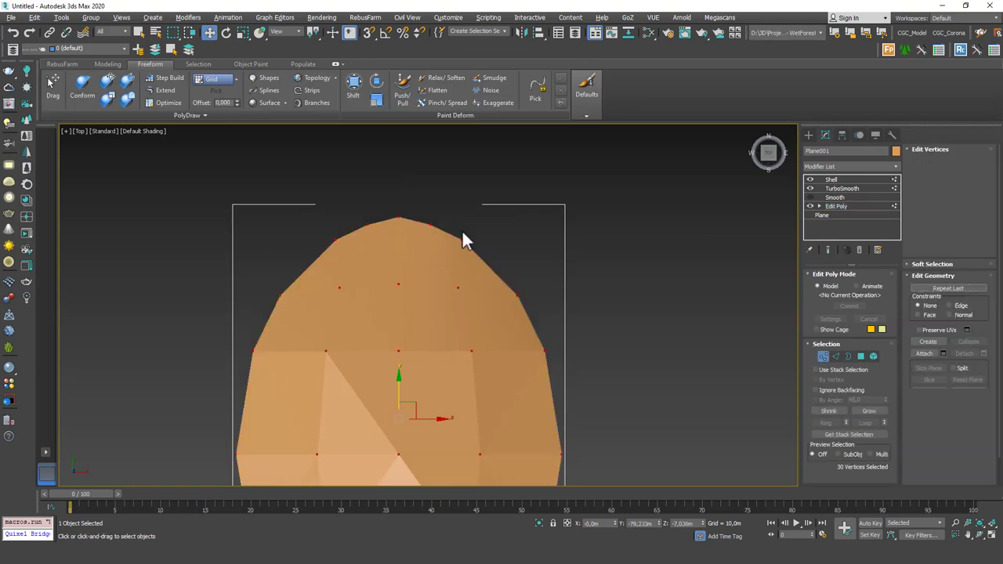
With the end result shown, nudge the outline vertices on both sides of the bowl tip slightly outward to round the curve
left_click(462, 237)
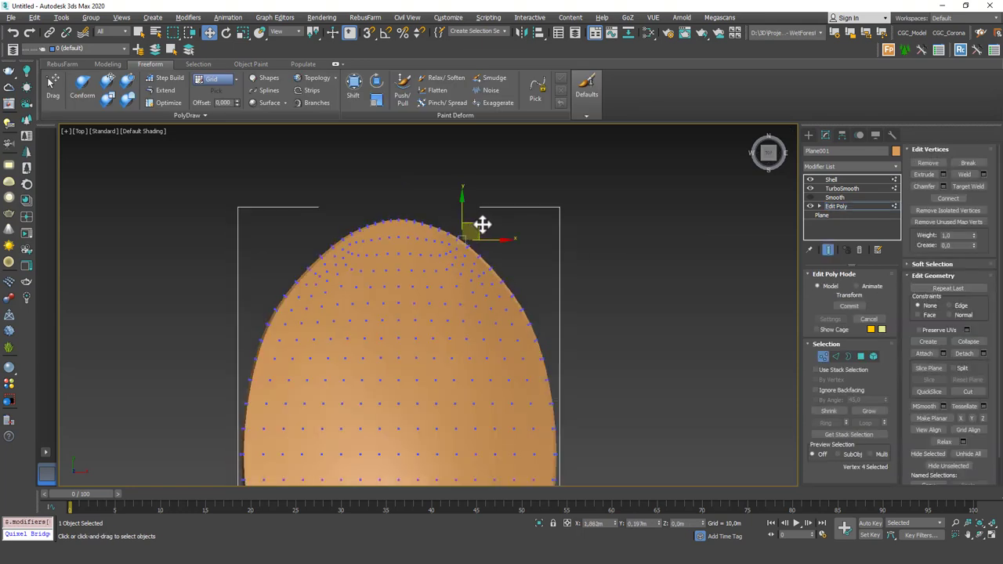
left_click_drag(495, 228, 490, 224)
key("ctrl+e")
left_click(336, 240)
key("alt+e")
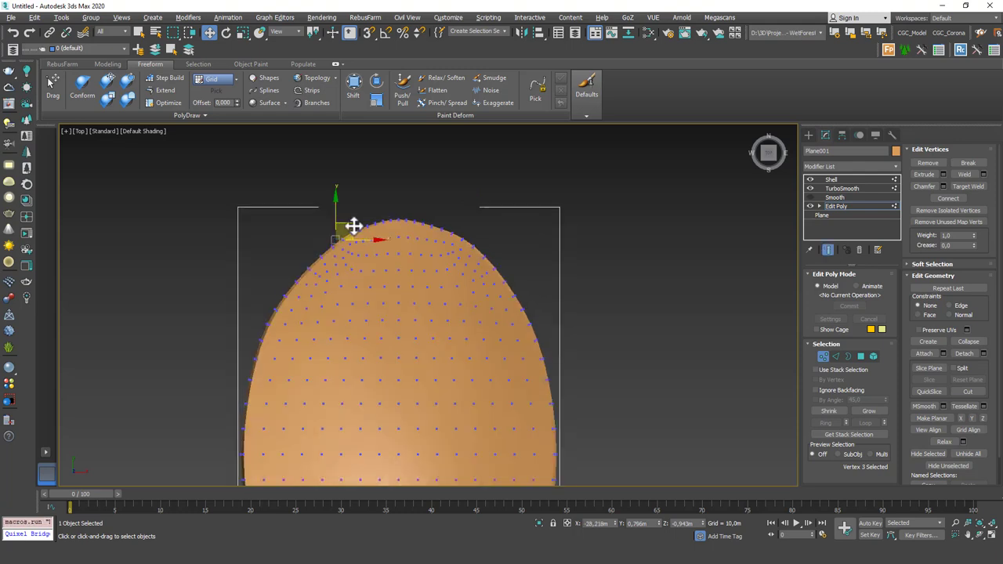
left_click_drag(353, 226, 324, 237)
key("ctrl+e")
Nudge the centre vertex at the very tip of the bowl slightly along the Y axis
left_click(400, 217)
key("ctrl+e")
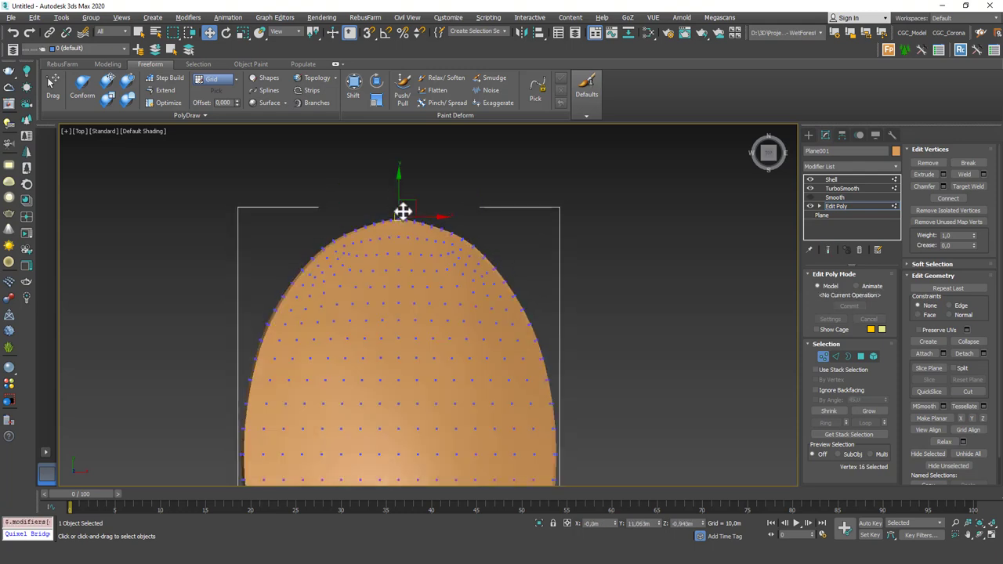
left_click_drag(399, 196, 397, 195)
Leave vertex editing, deselect the spoon and examine its final shape from several angles without edged faces
middle_click_drag(396, 194, 404, 291, "alt")
key("1")
left_click(554, 232)
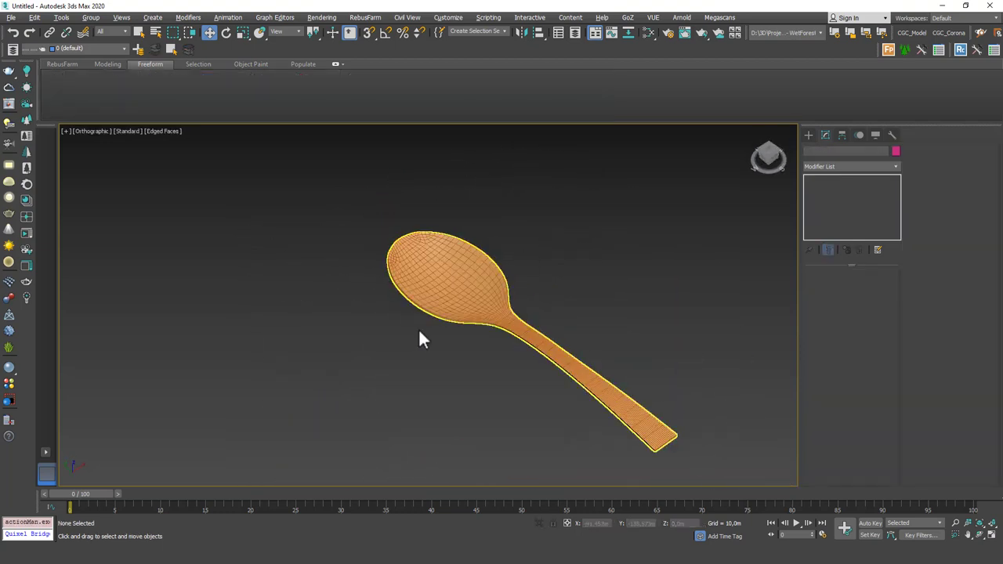
middle_click_drag(418, 330, 459, 303, "alt")
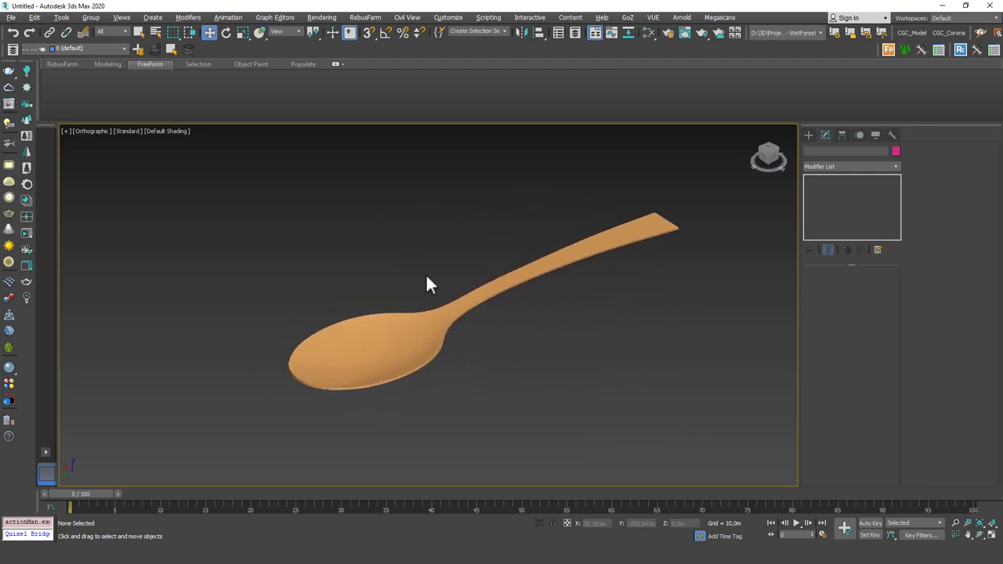